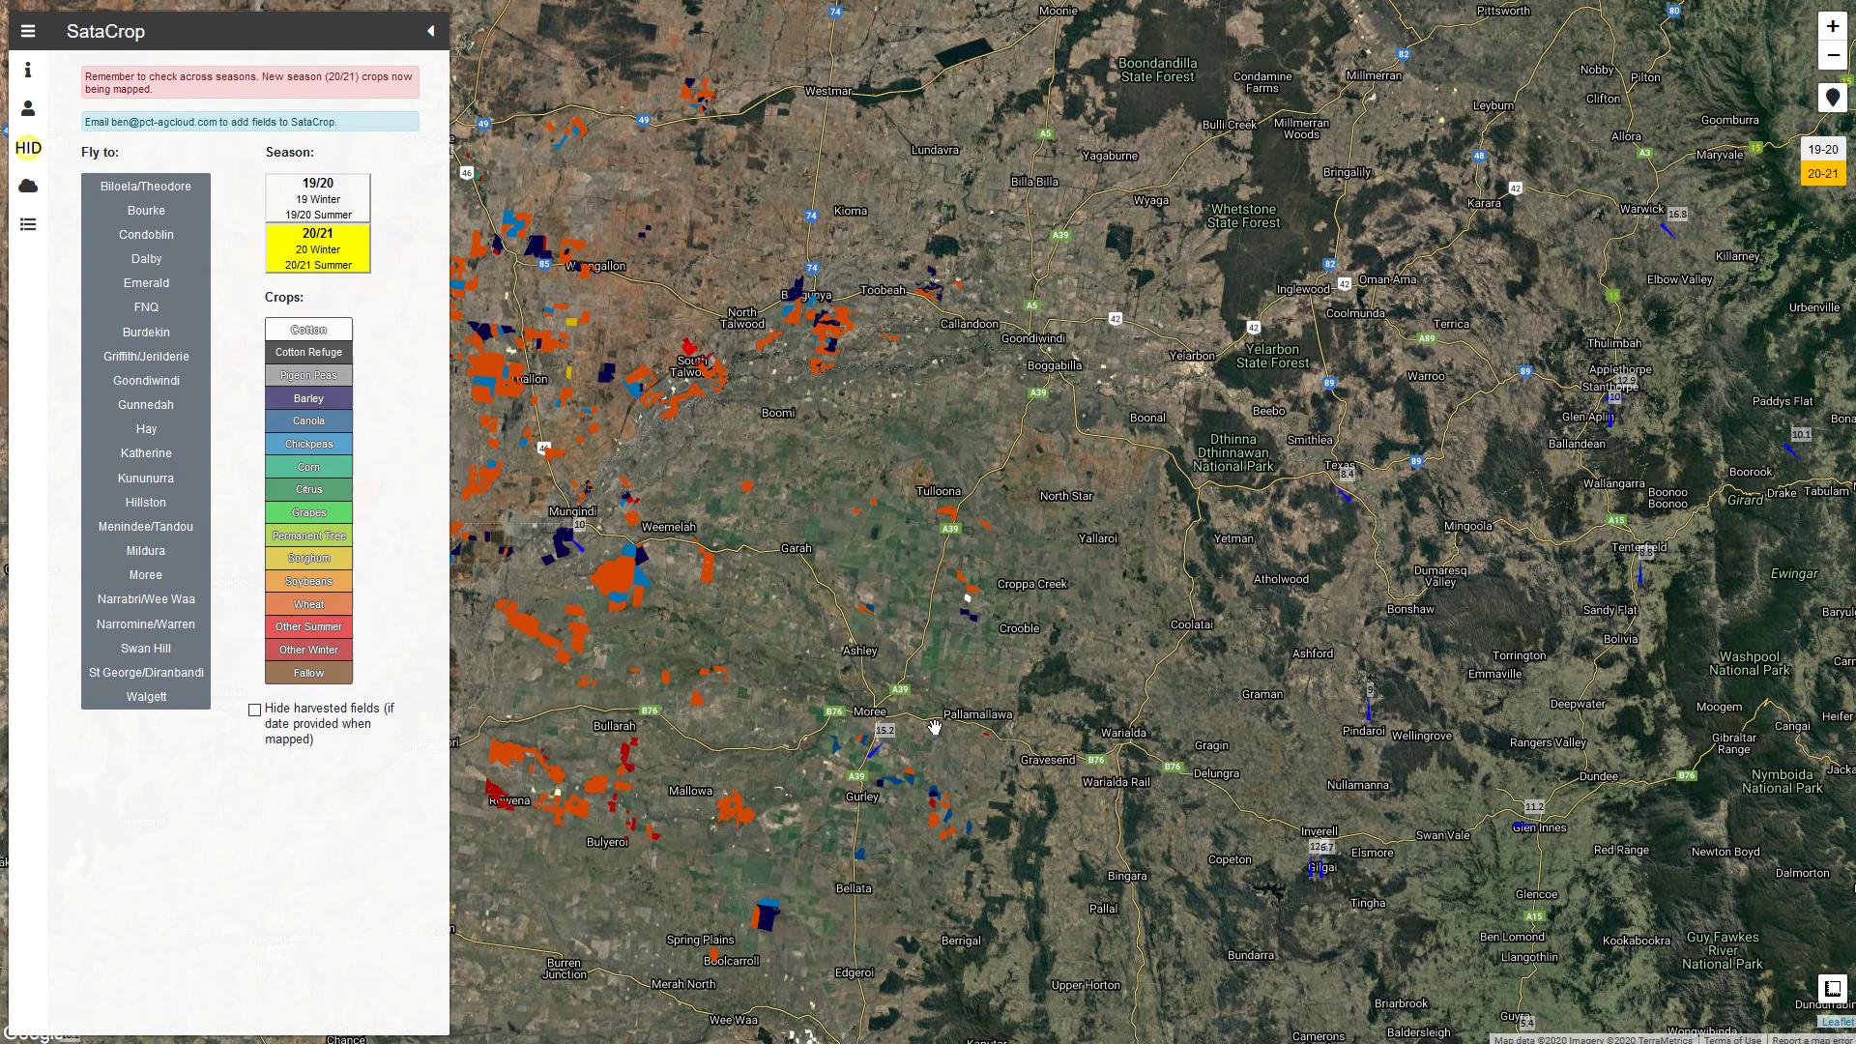
# Step: Fly the map to the Dalby region and from there to the Moree region
pyautogui.click(28, 32)
pyautogui.click(29, 32)
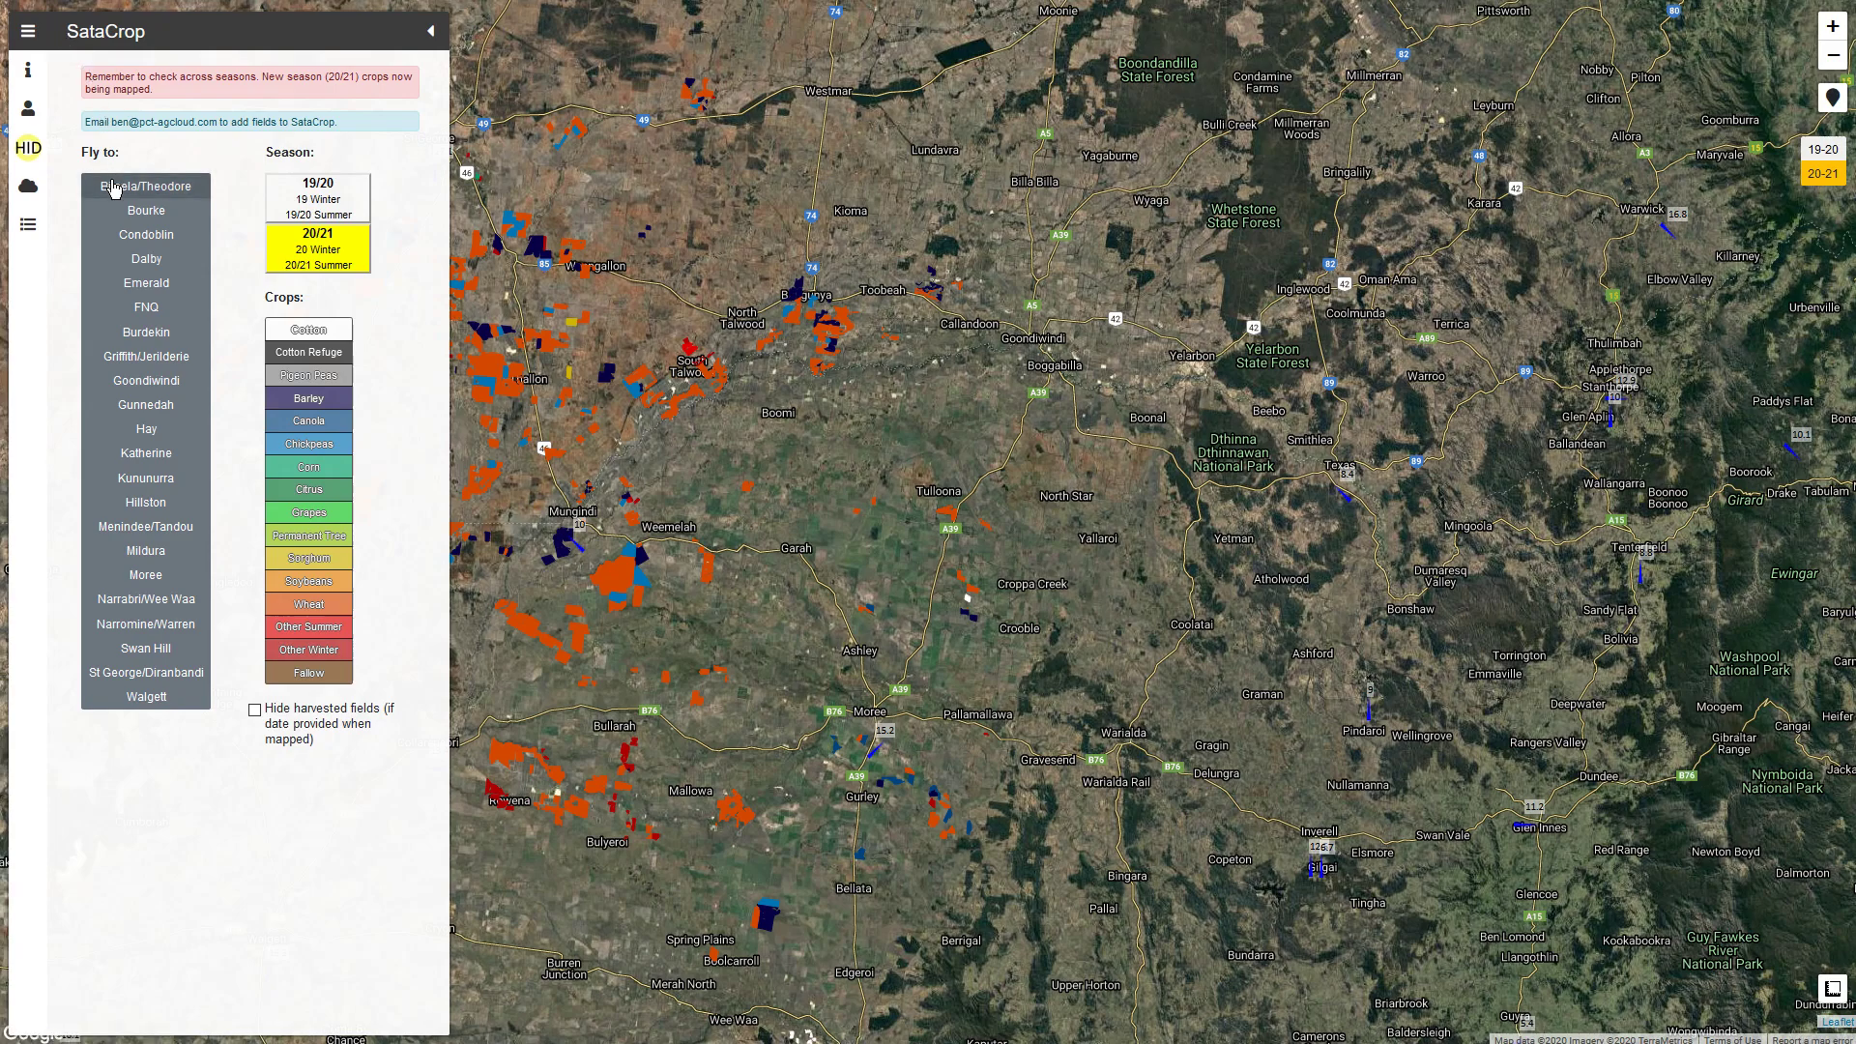
pyautogui.click(126, 257)
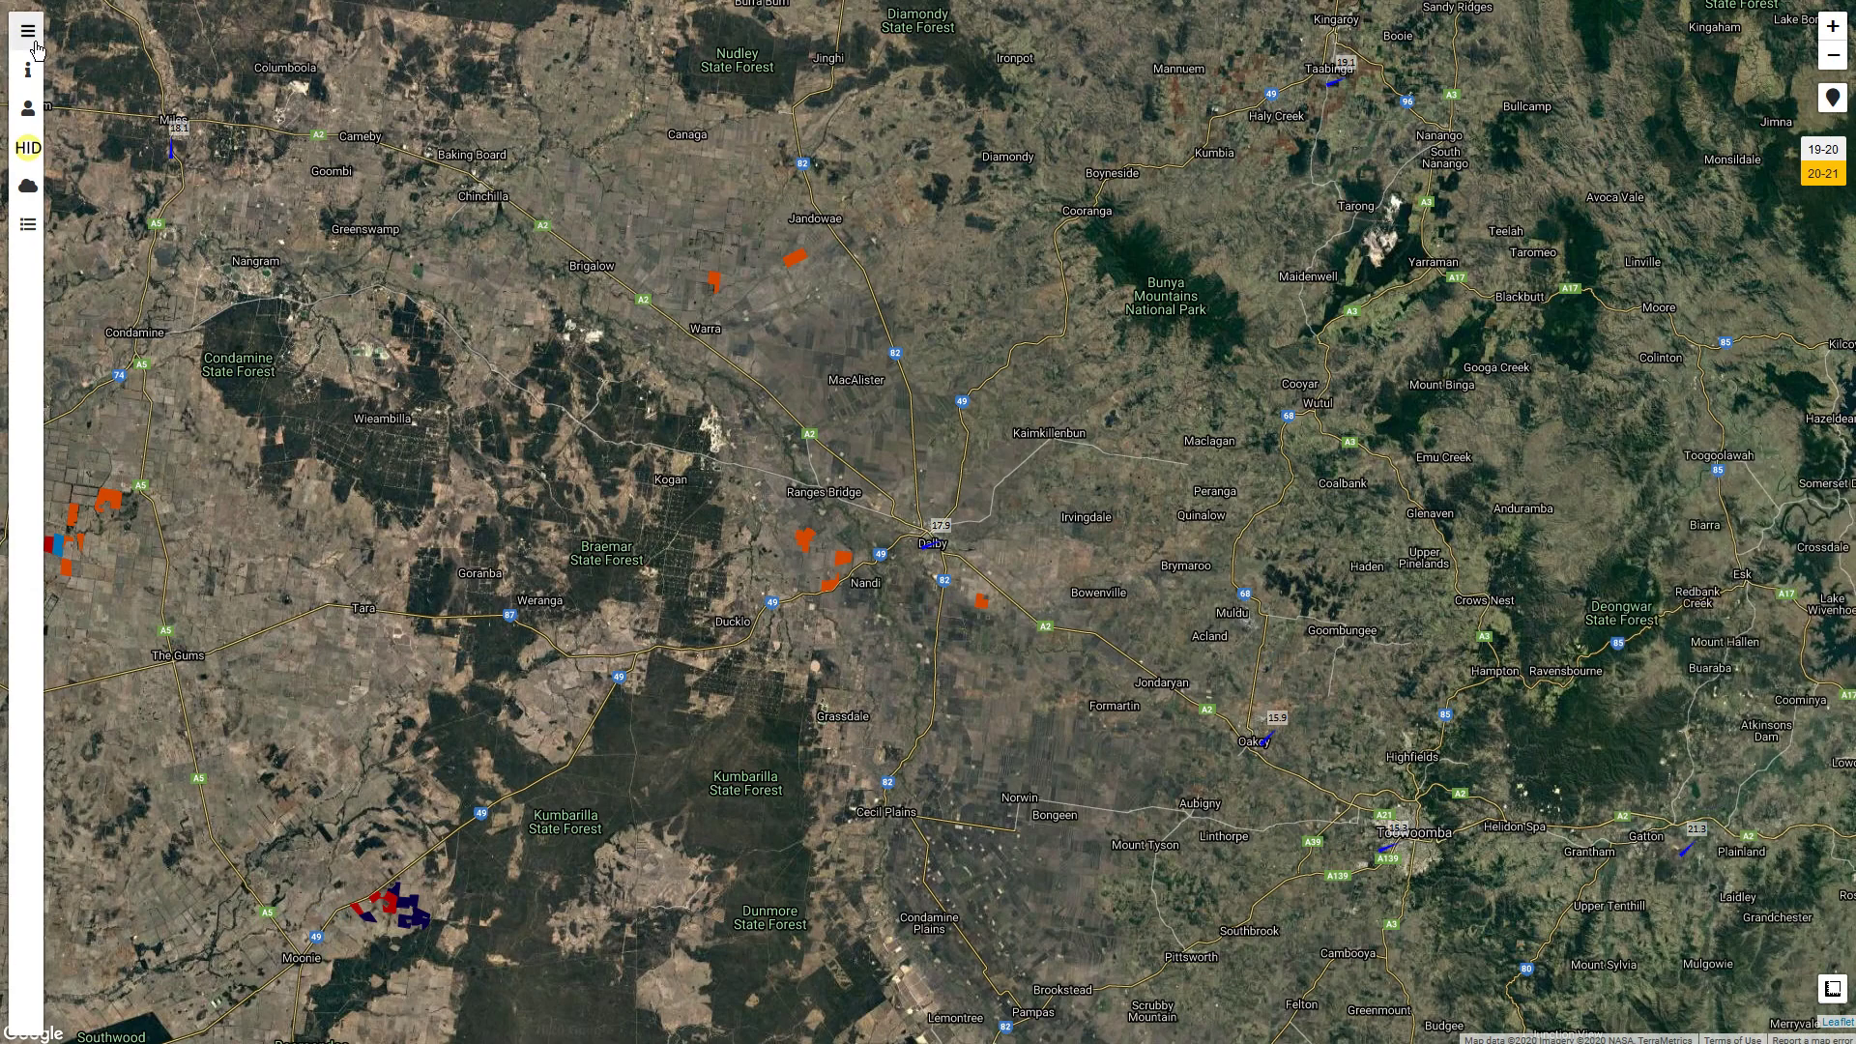
pyautogui.click(32, 38)
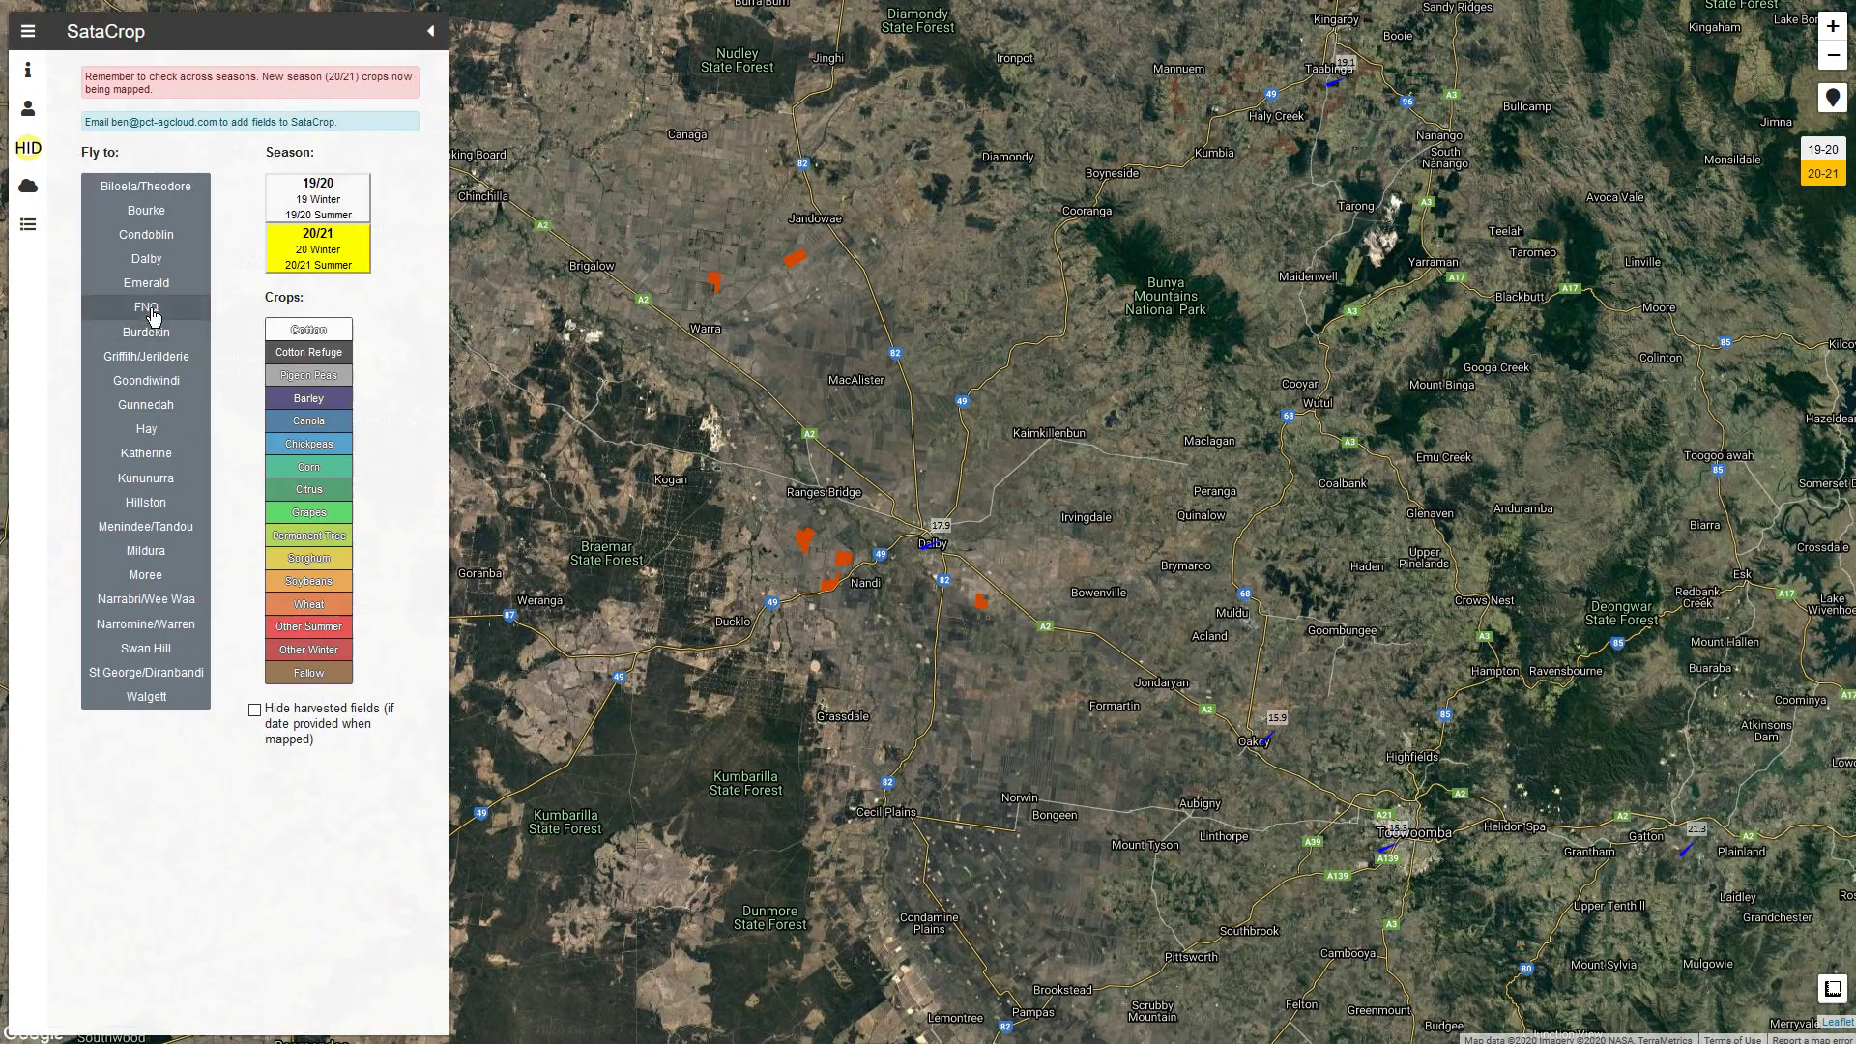
pyautogui.click(155, 568)
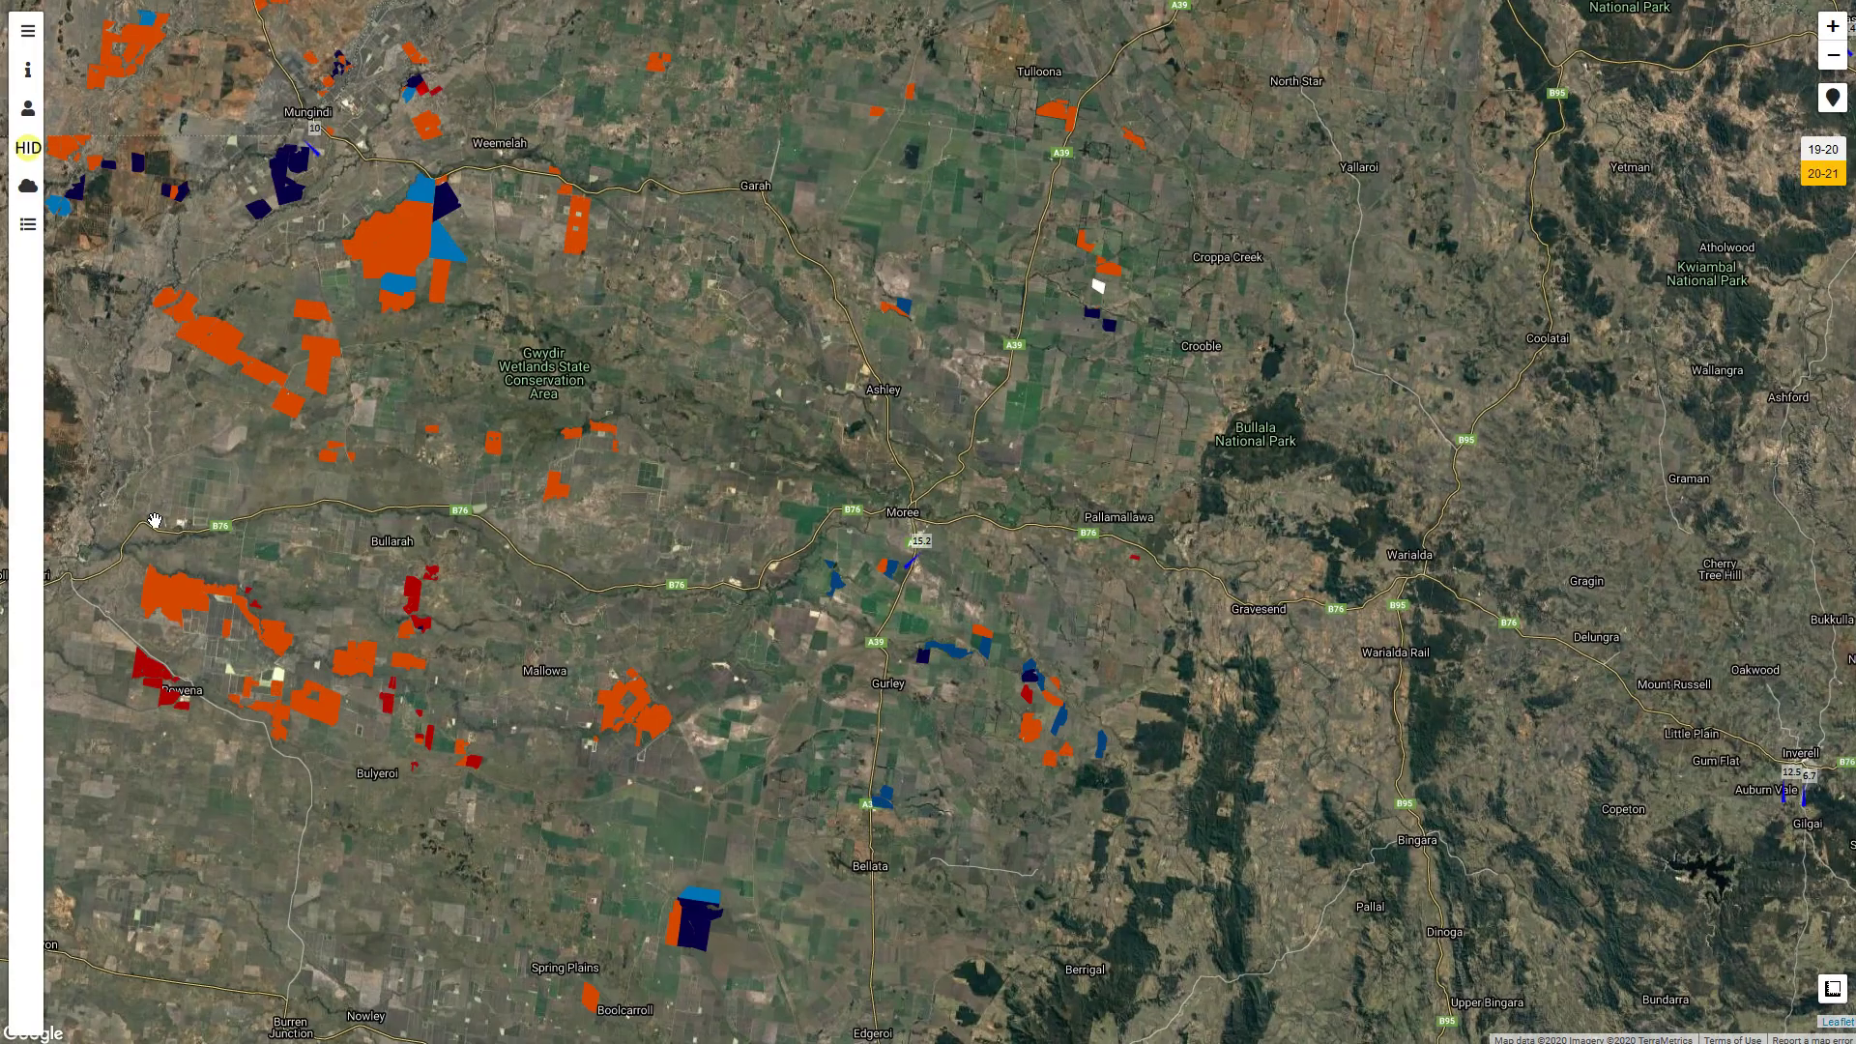
# Step: Look through the Information, Log In, Cotton HID, Weather and Field List sections, ending back at the region and crop overview
pyautogui.click(28, 32)
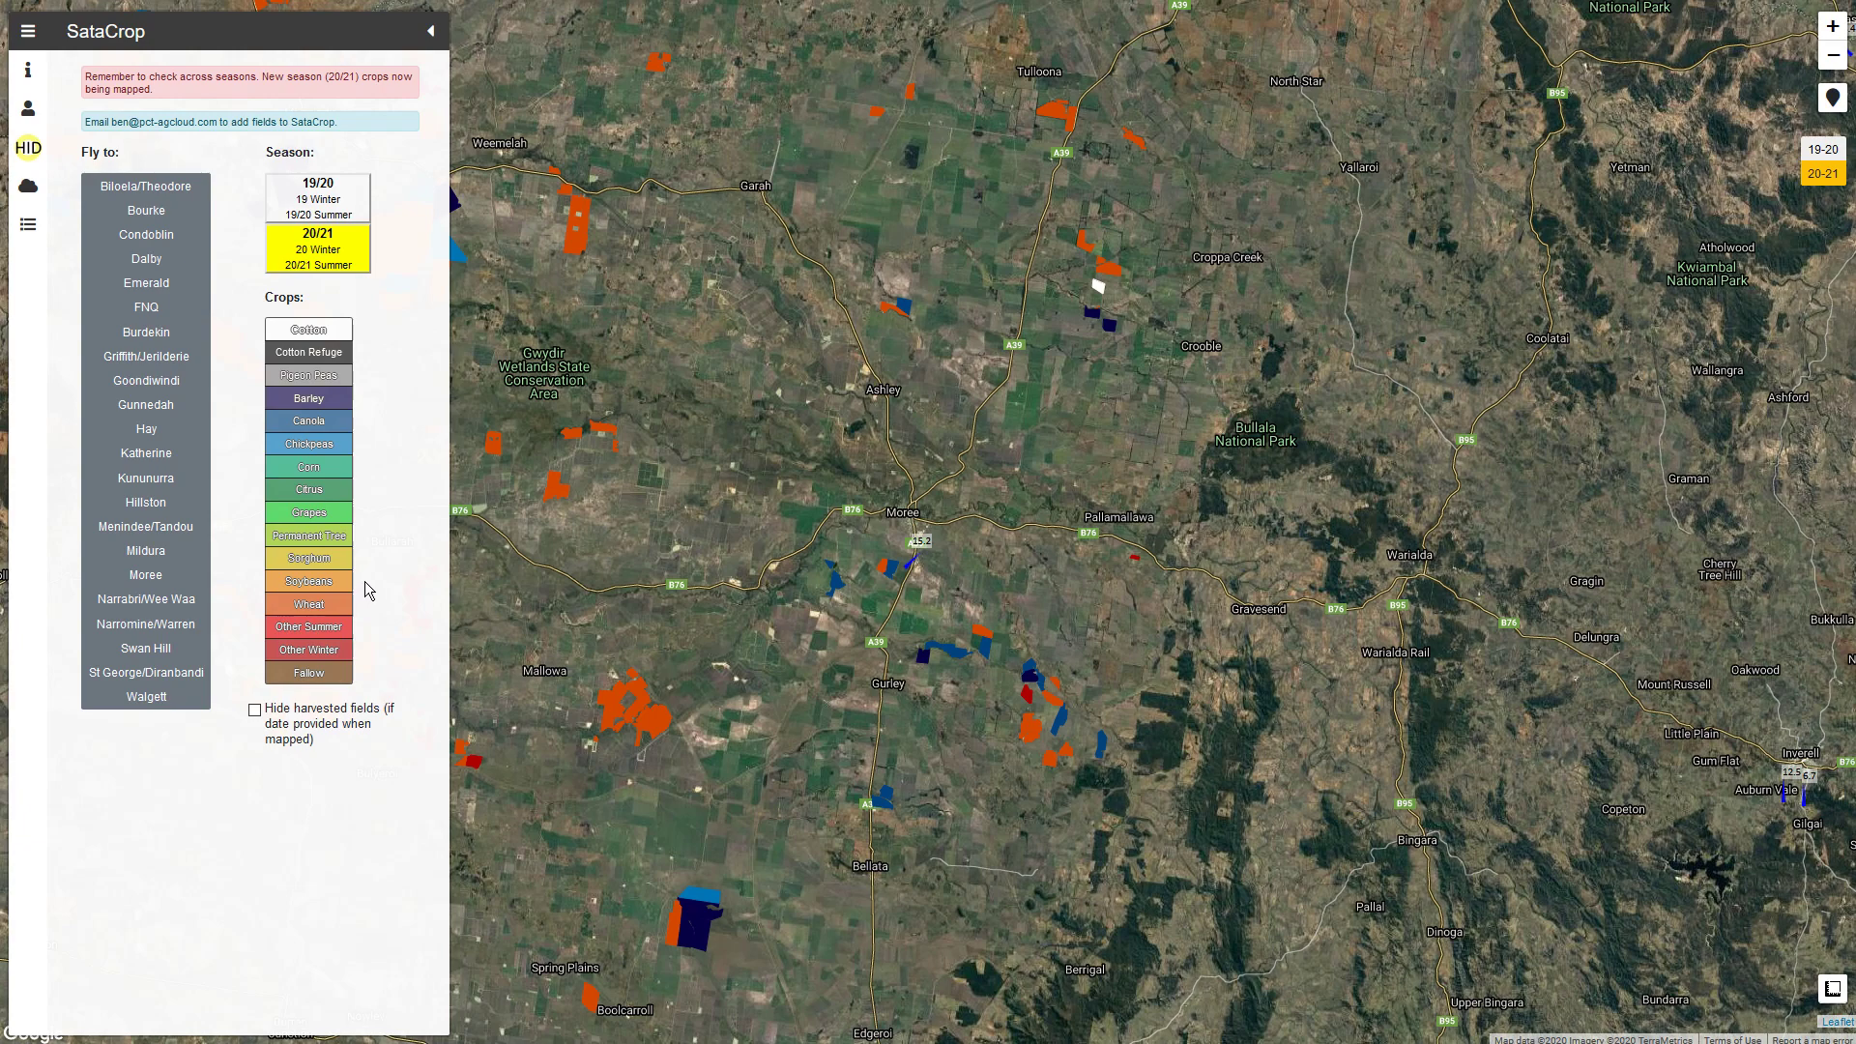
pyautogui.click(30, 75)
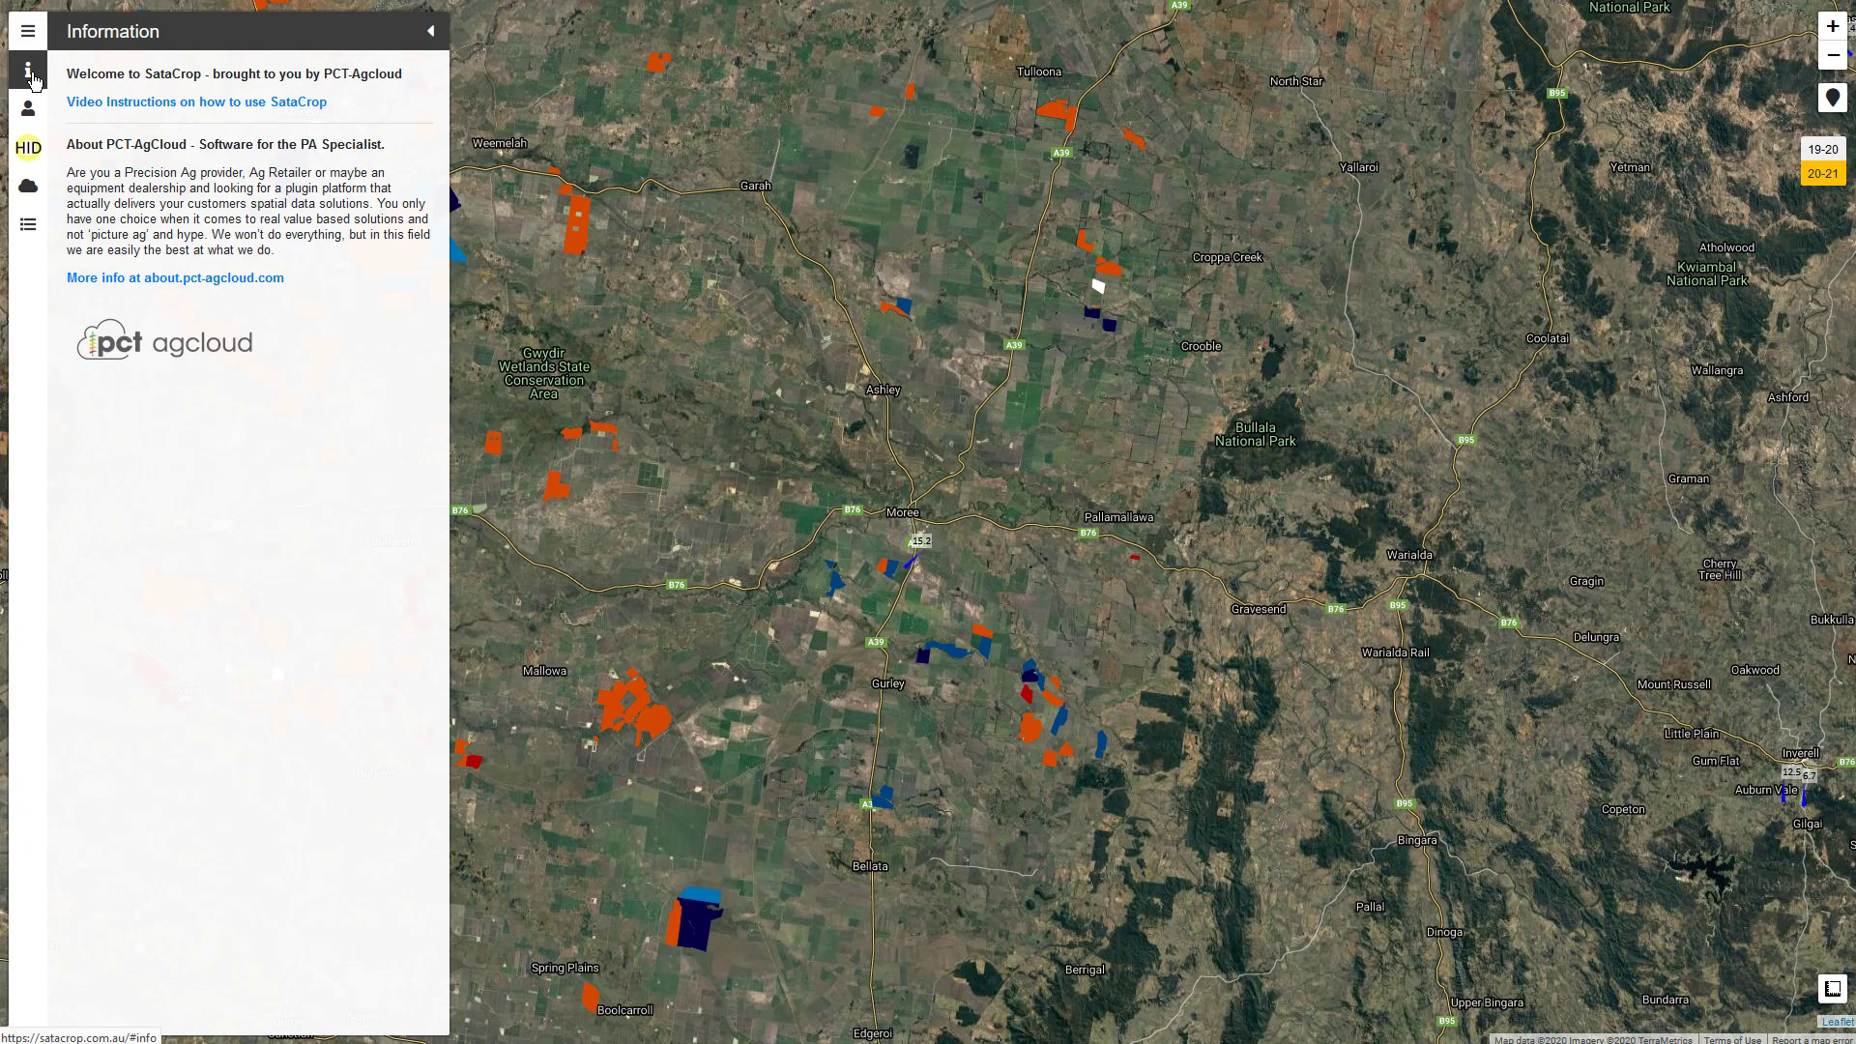
pyautogui.click(27, 108)
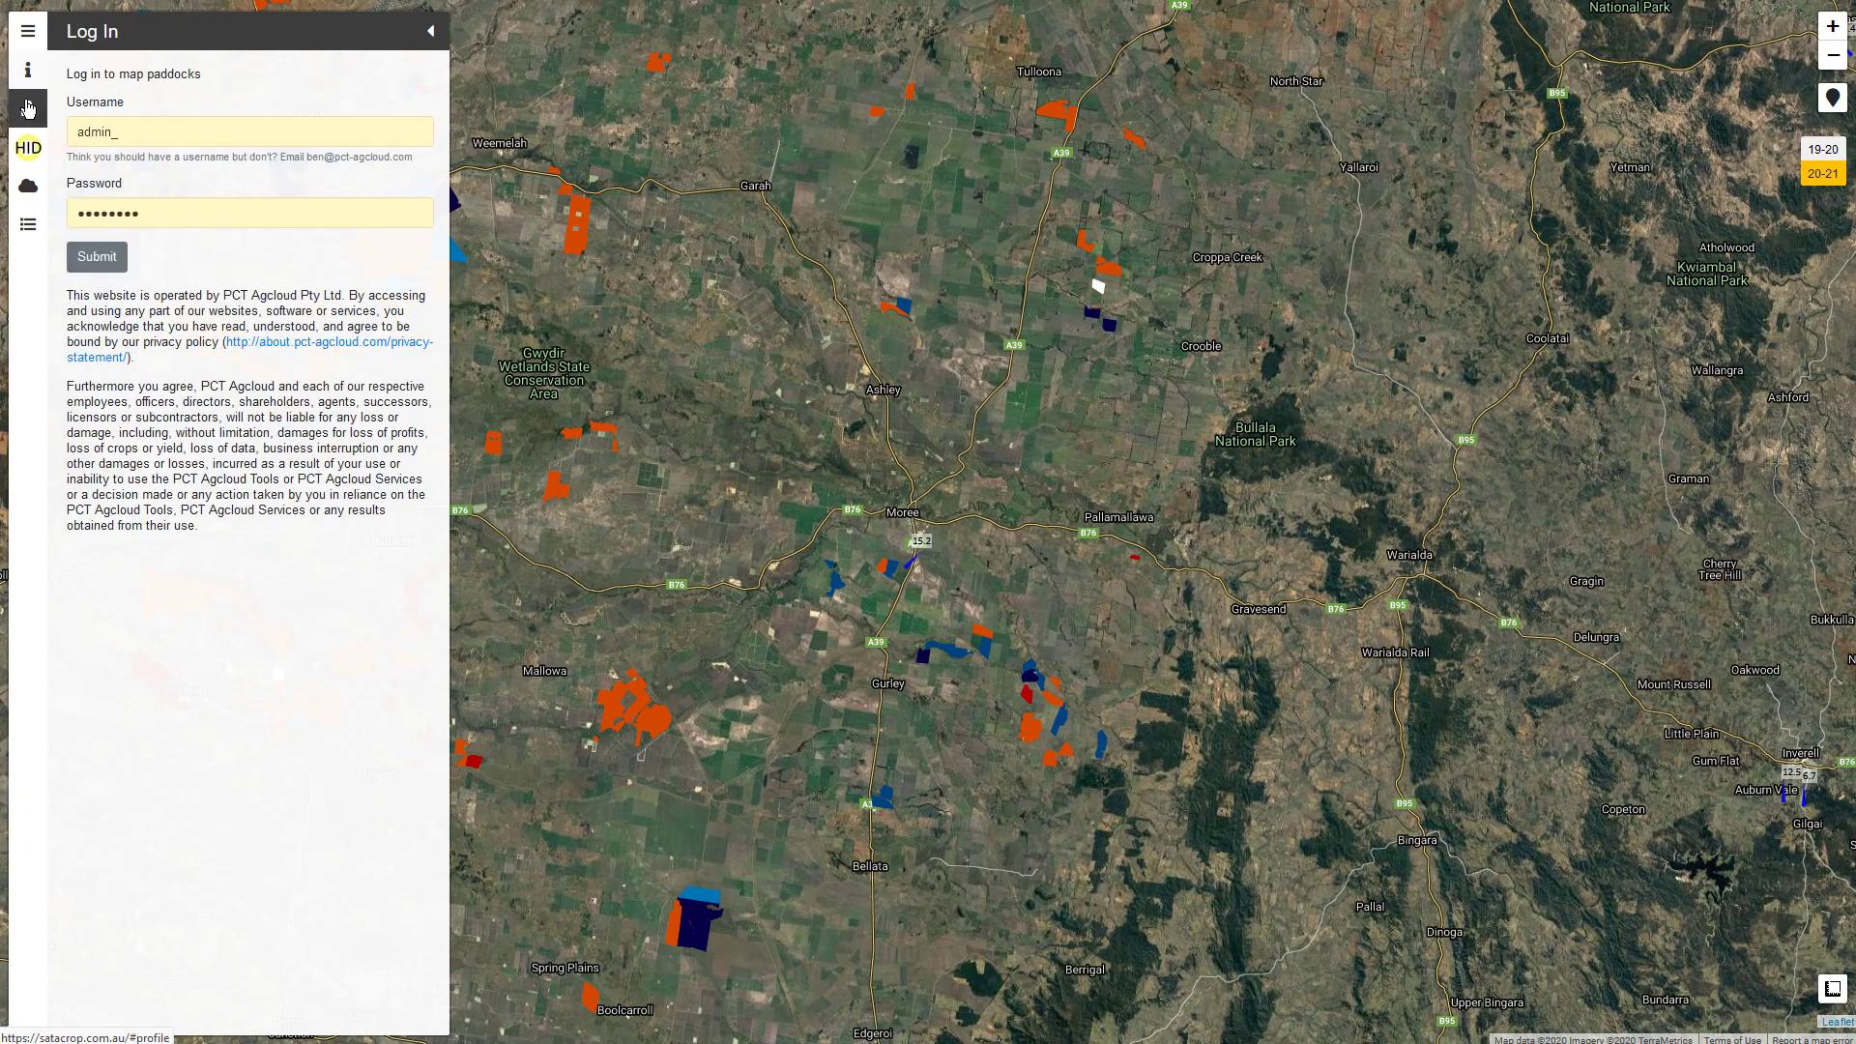
pyautogui.click(27, 148)
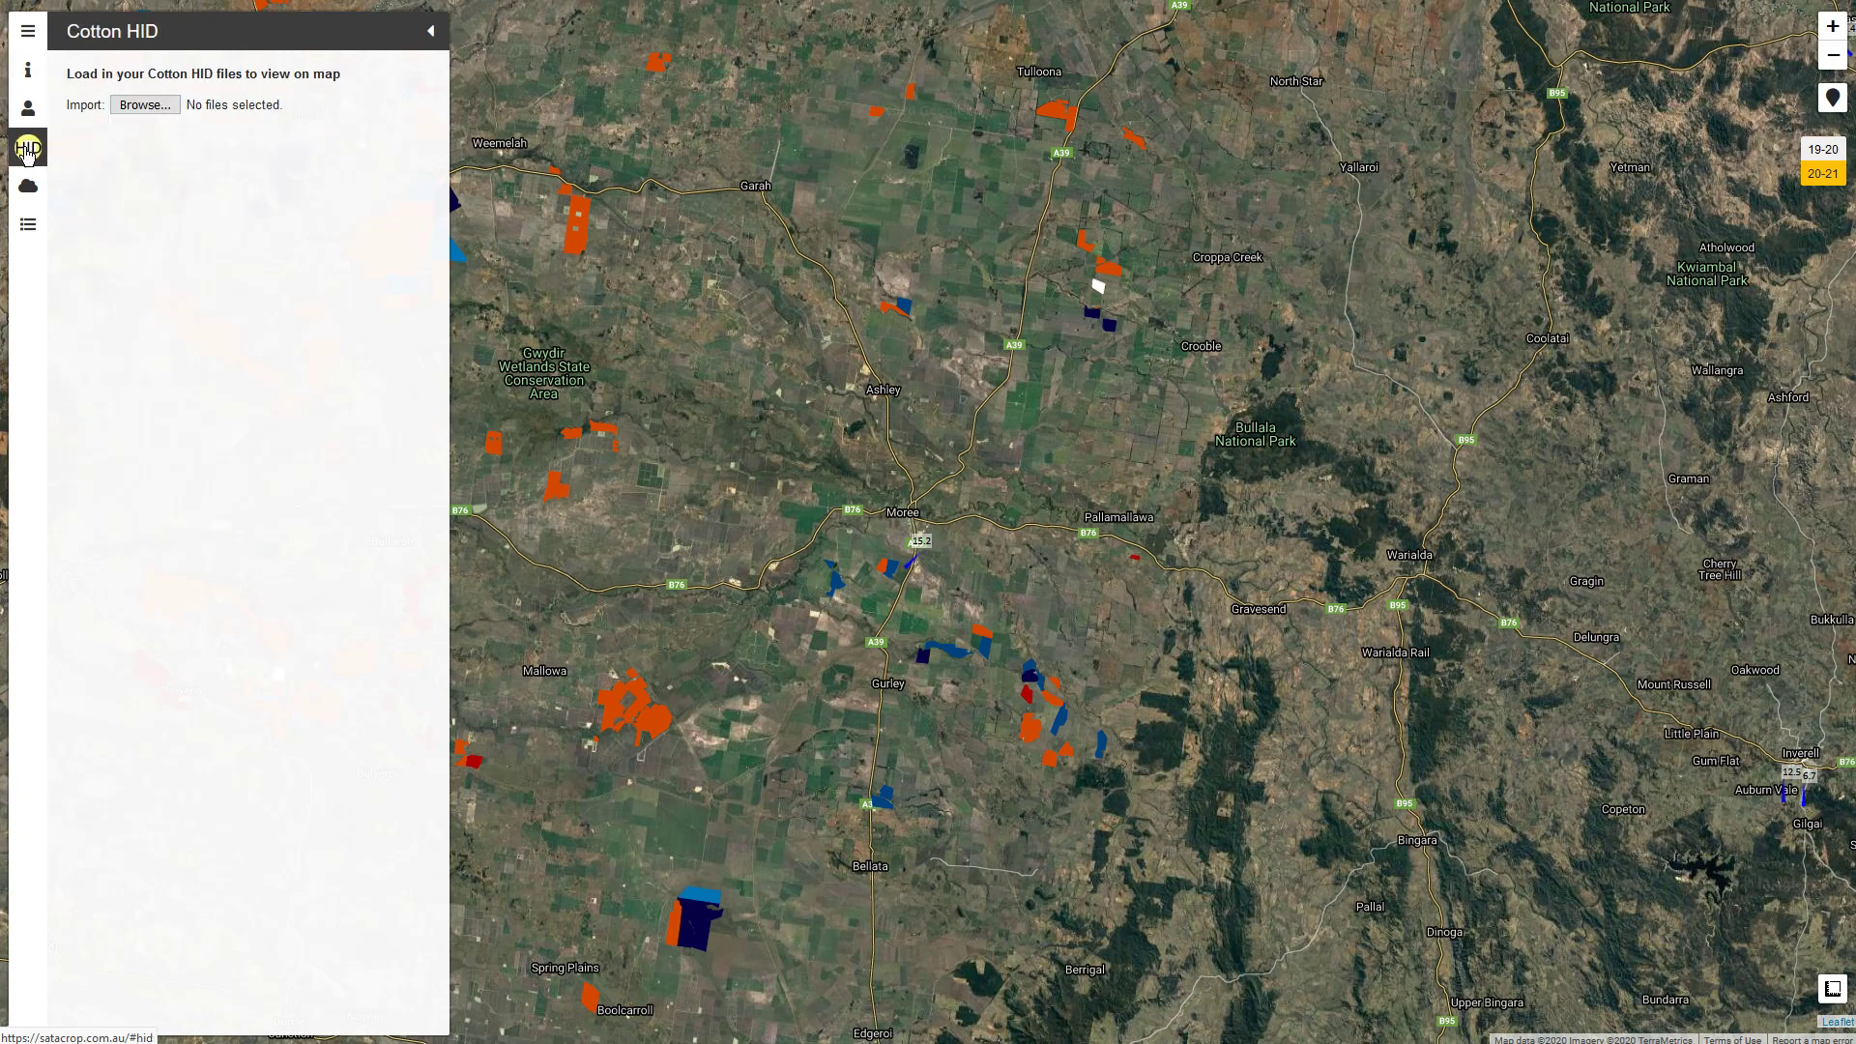
pyautogui.click(27, 185)
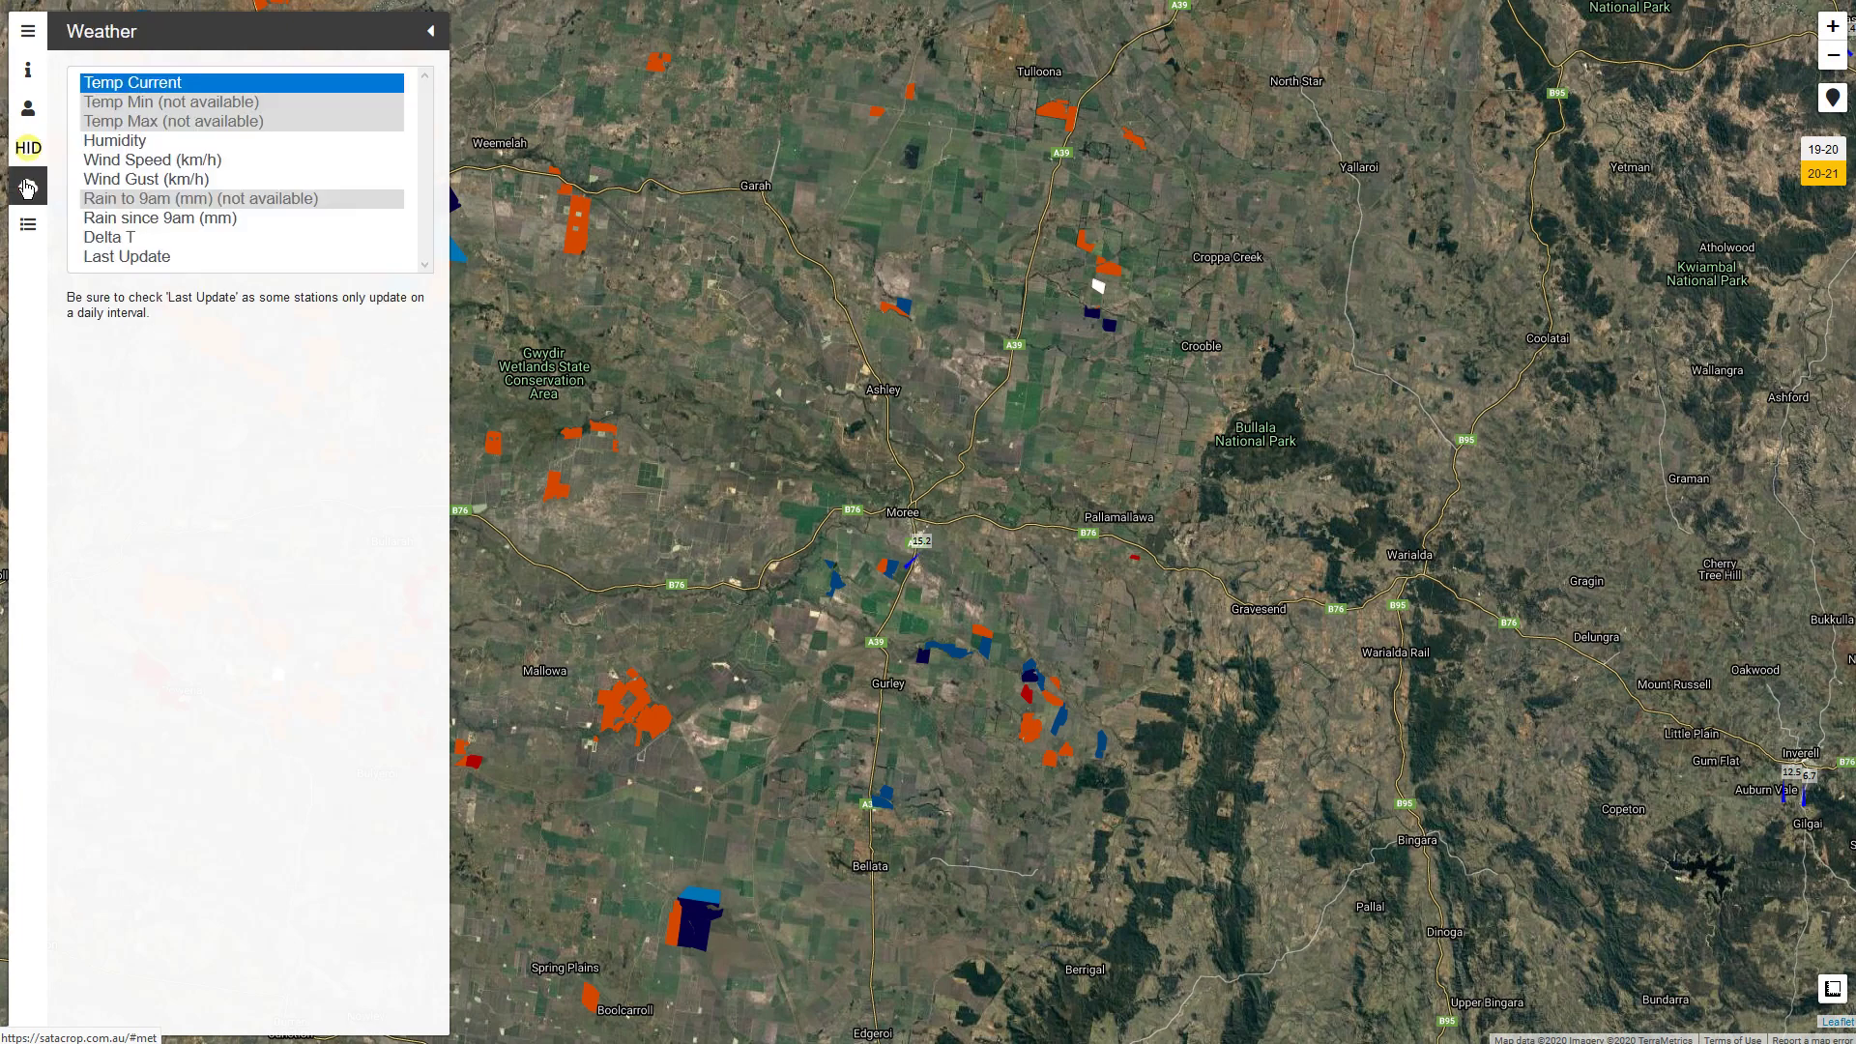
pyautogui.click(27, 224)
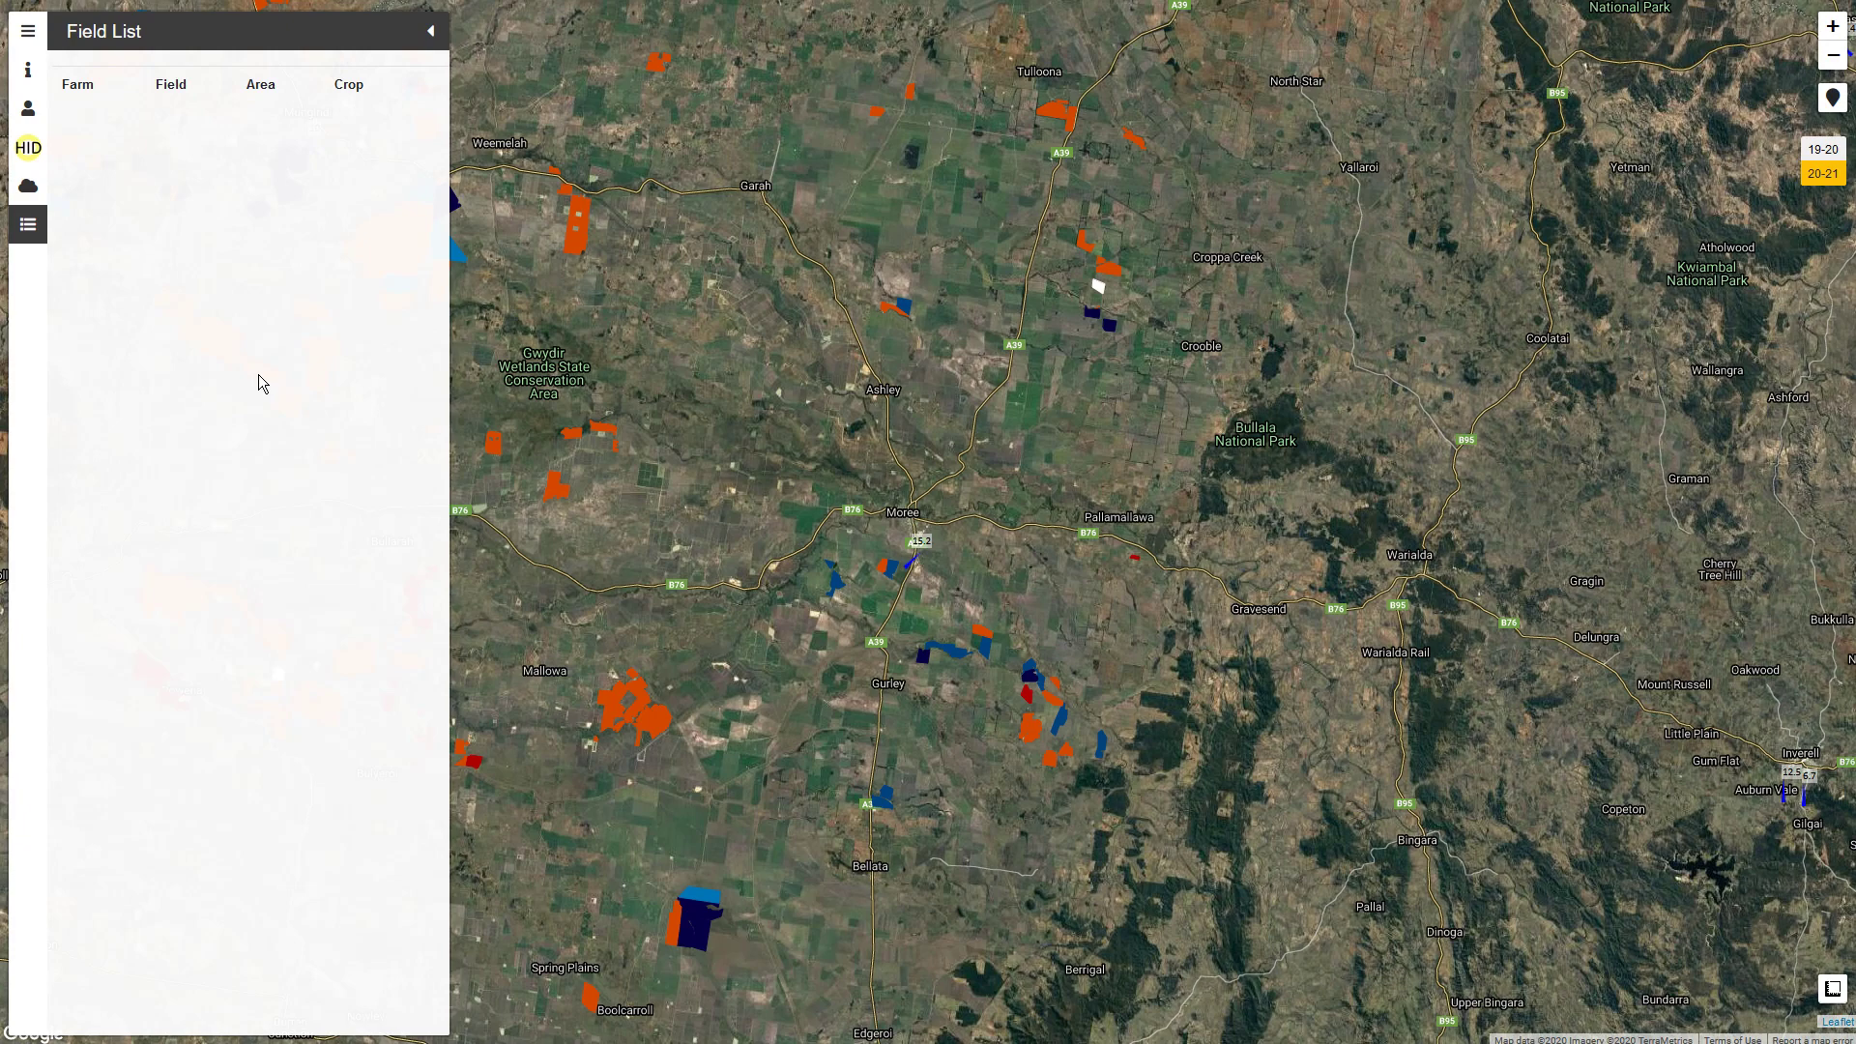
pyautogui.click(29, 33)
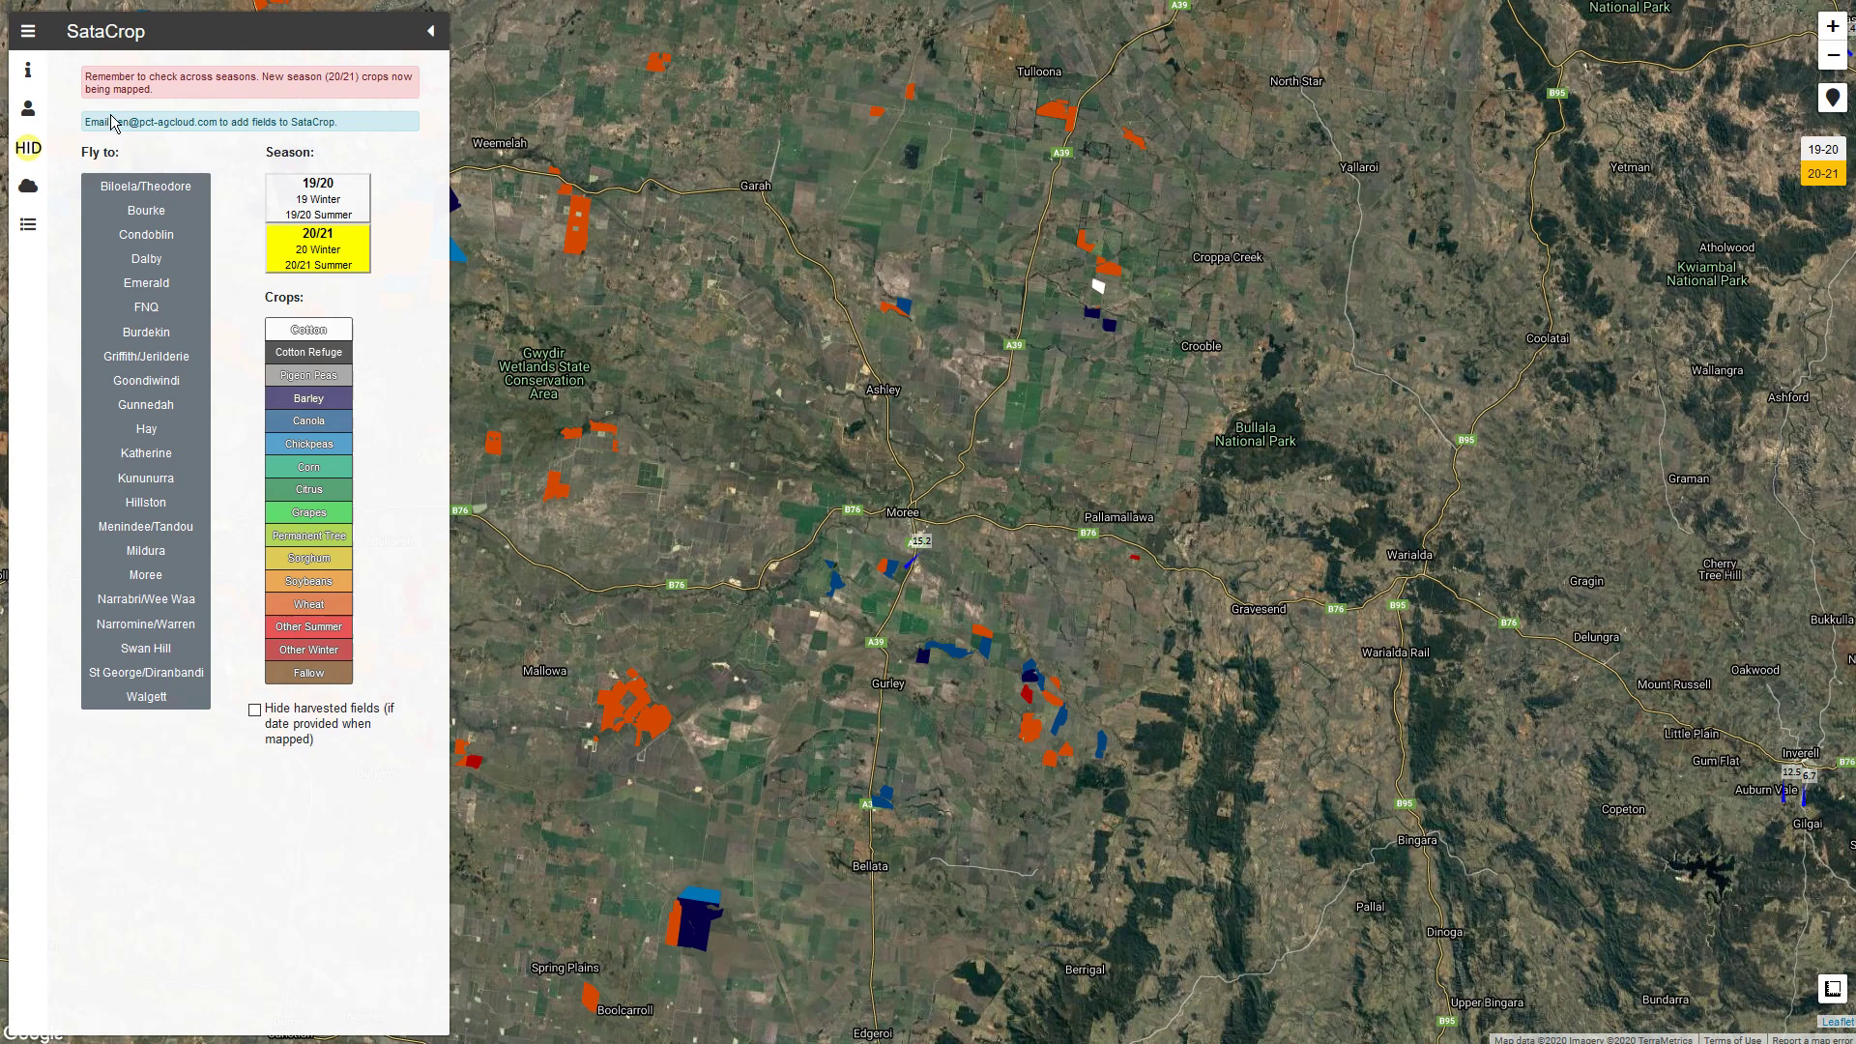
# Step: Log in with the account username and password, and decline to have the browser save the login
pyautogui.click(41, 116)
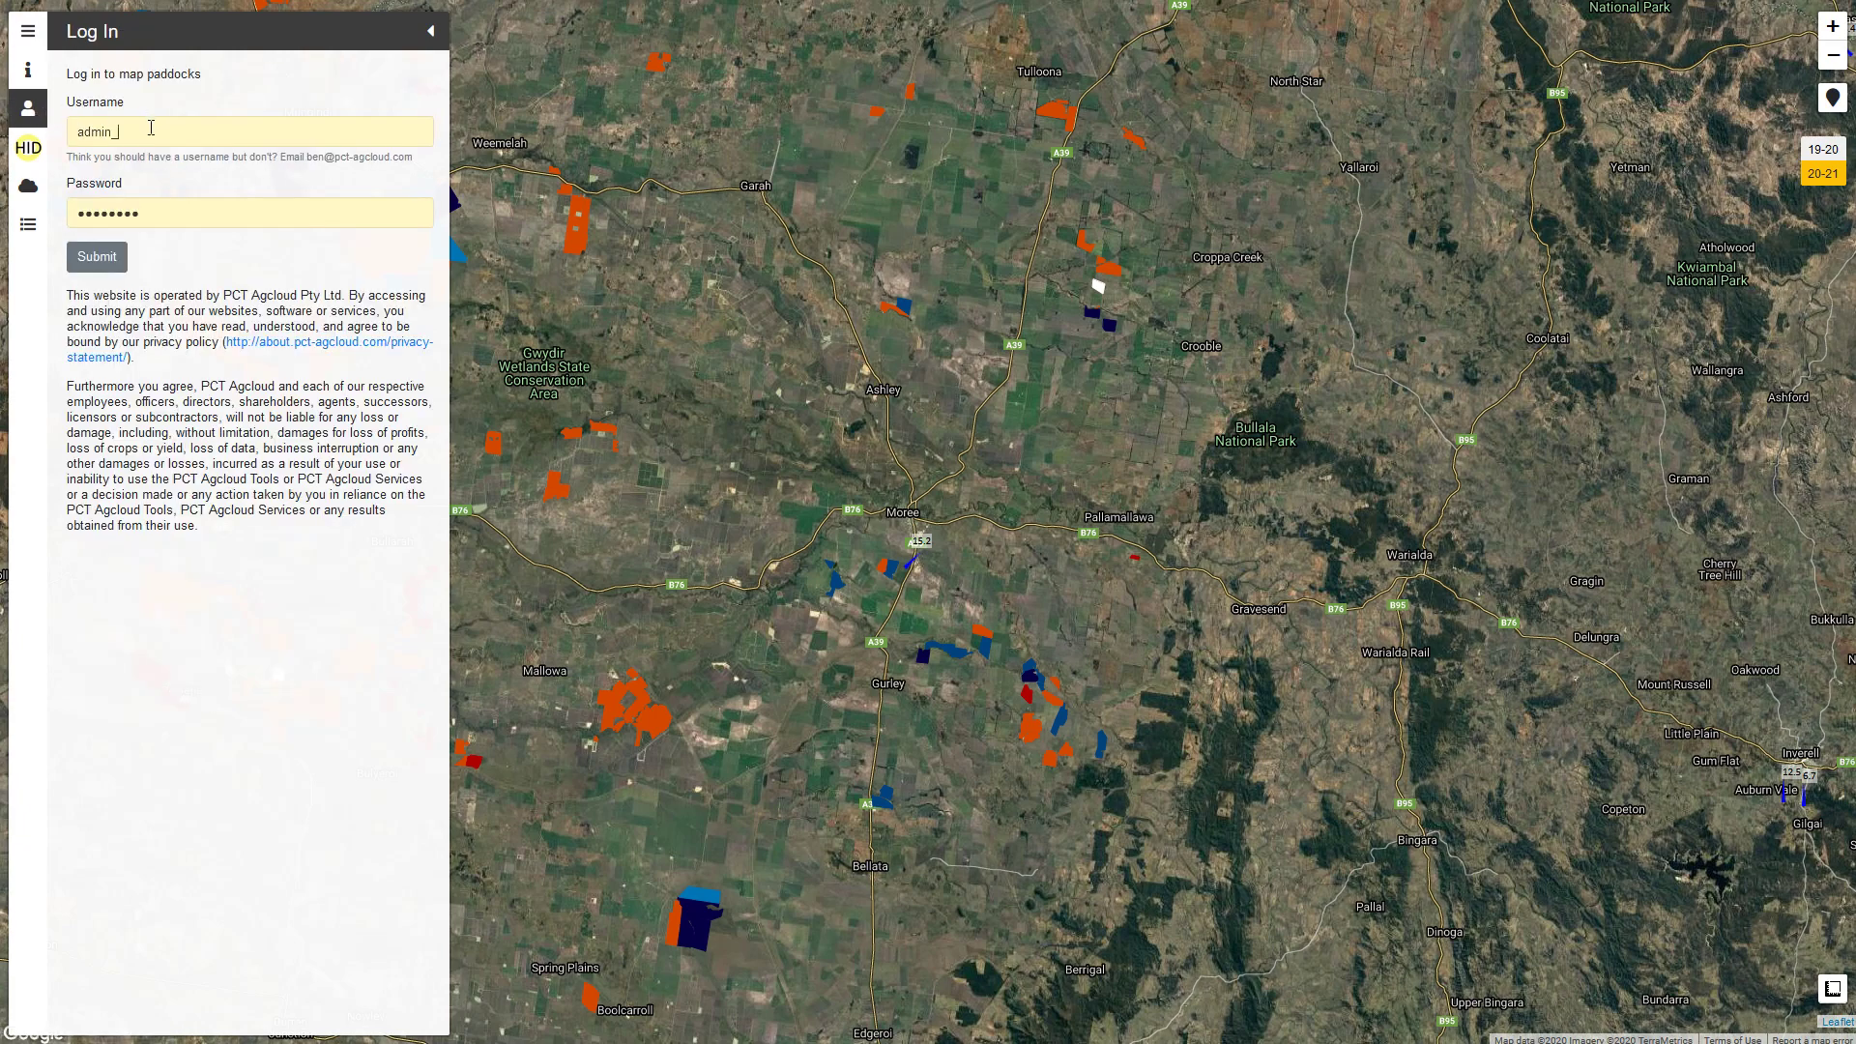
pyautogui.moveTo(148, 127); pyautogui.dragTo(52, 137)
pyautogui.write('ben')
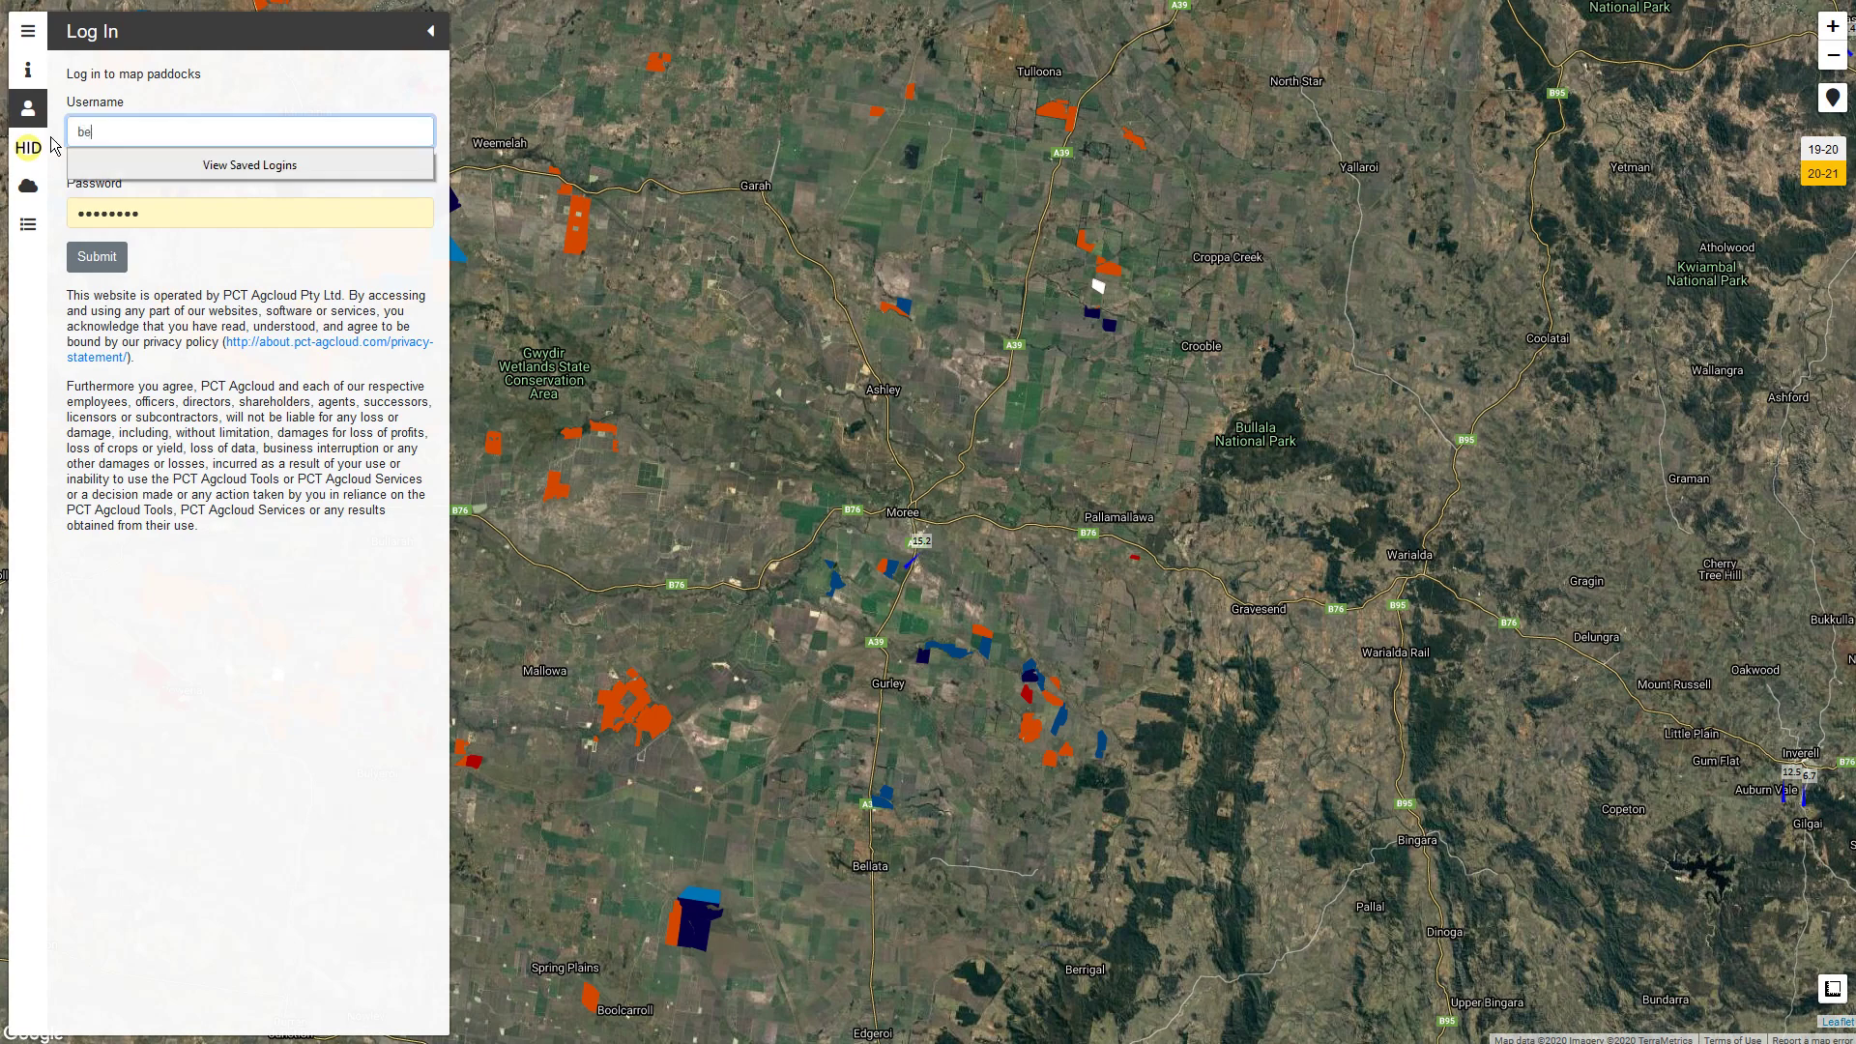
pyautogui.press('Tab')
pyautogui.write('p')
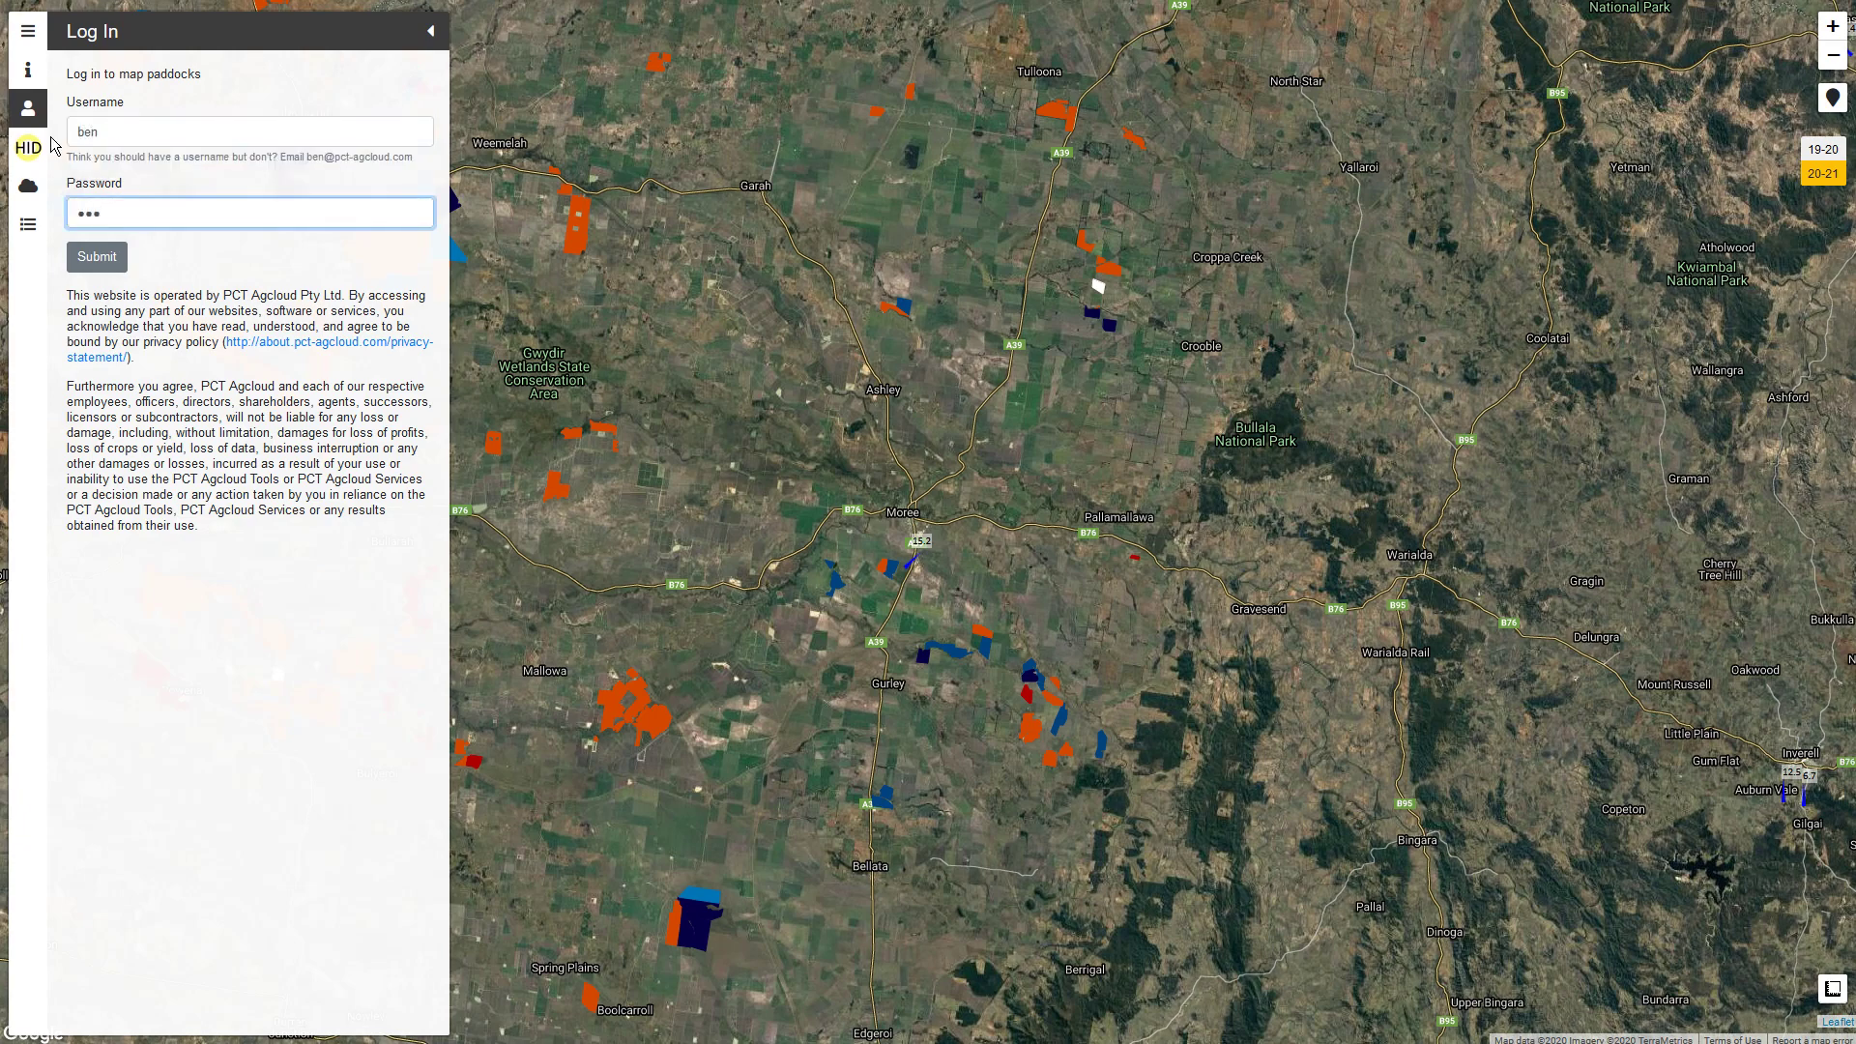
pyautogui.doubleClick(103, 157)
pyautogui.moveTo(120, 151); pyautogui.dragTo(116, 158)
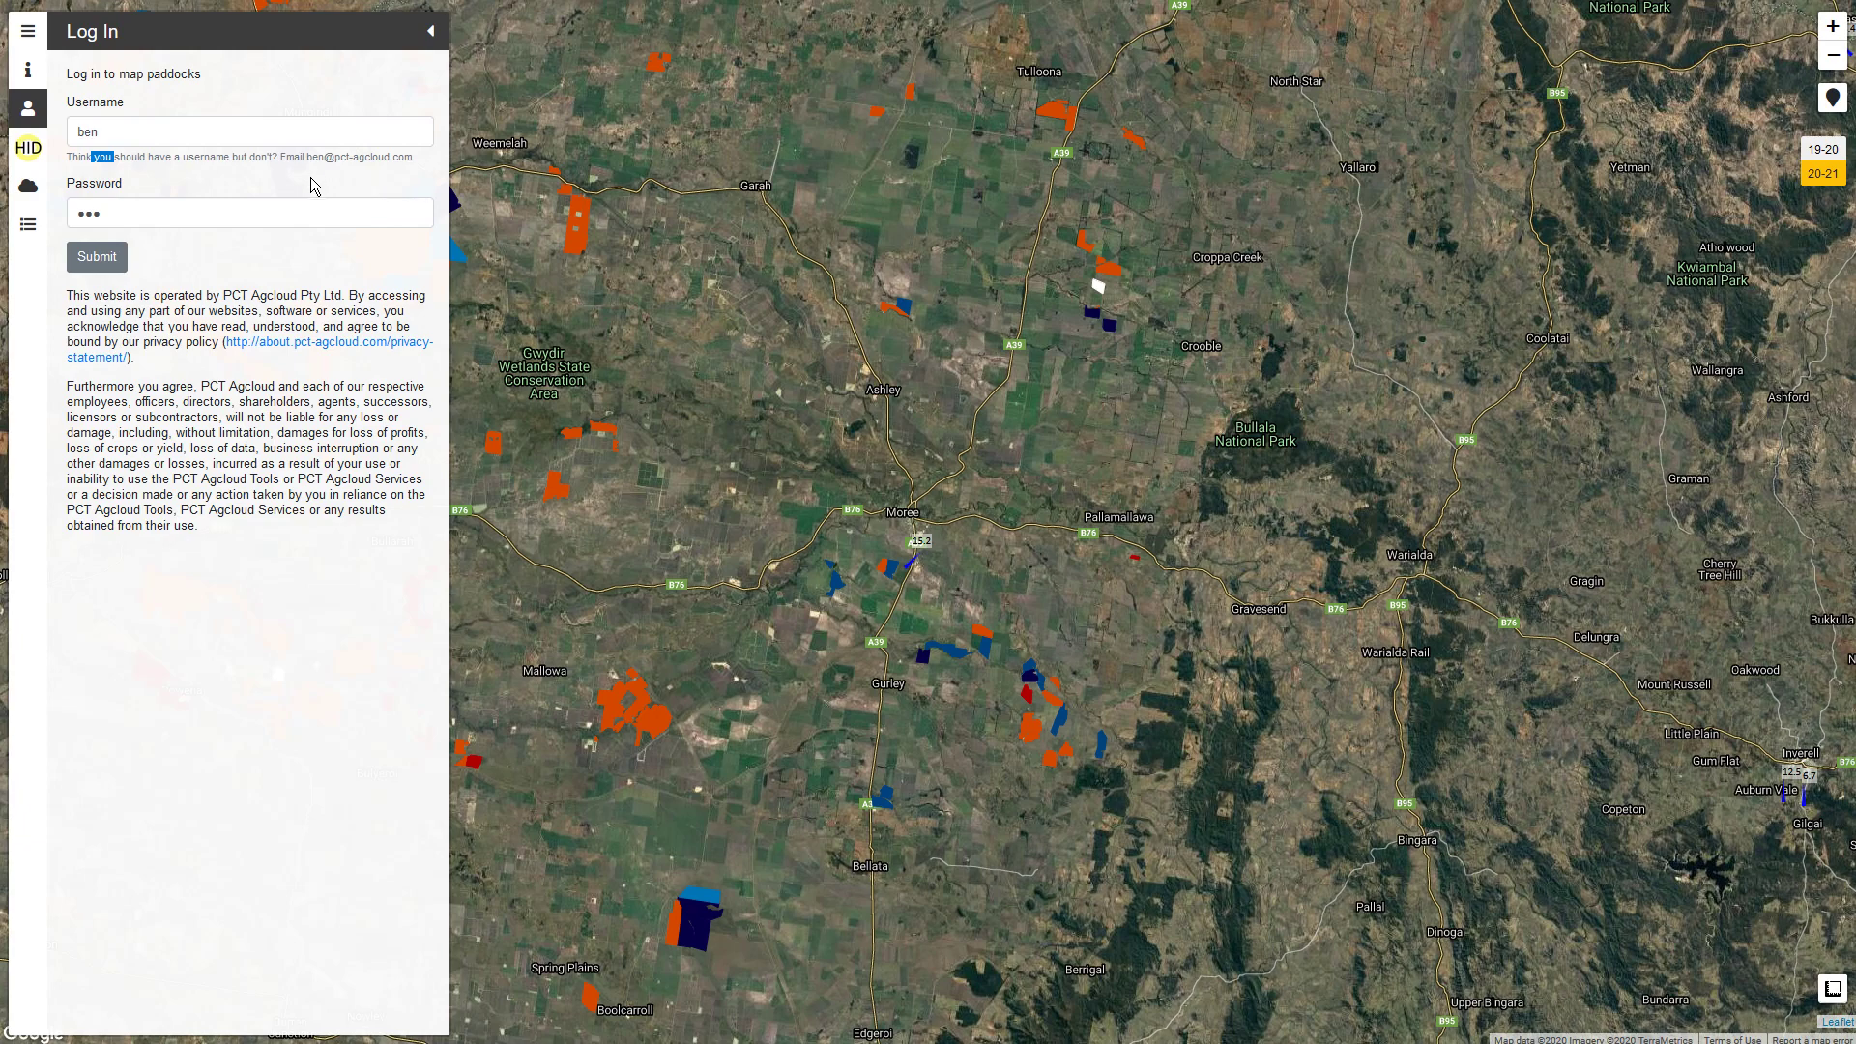
pyautogui.click(112, 257)
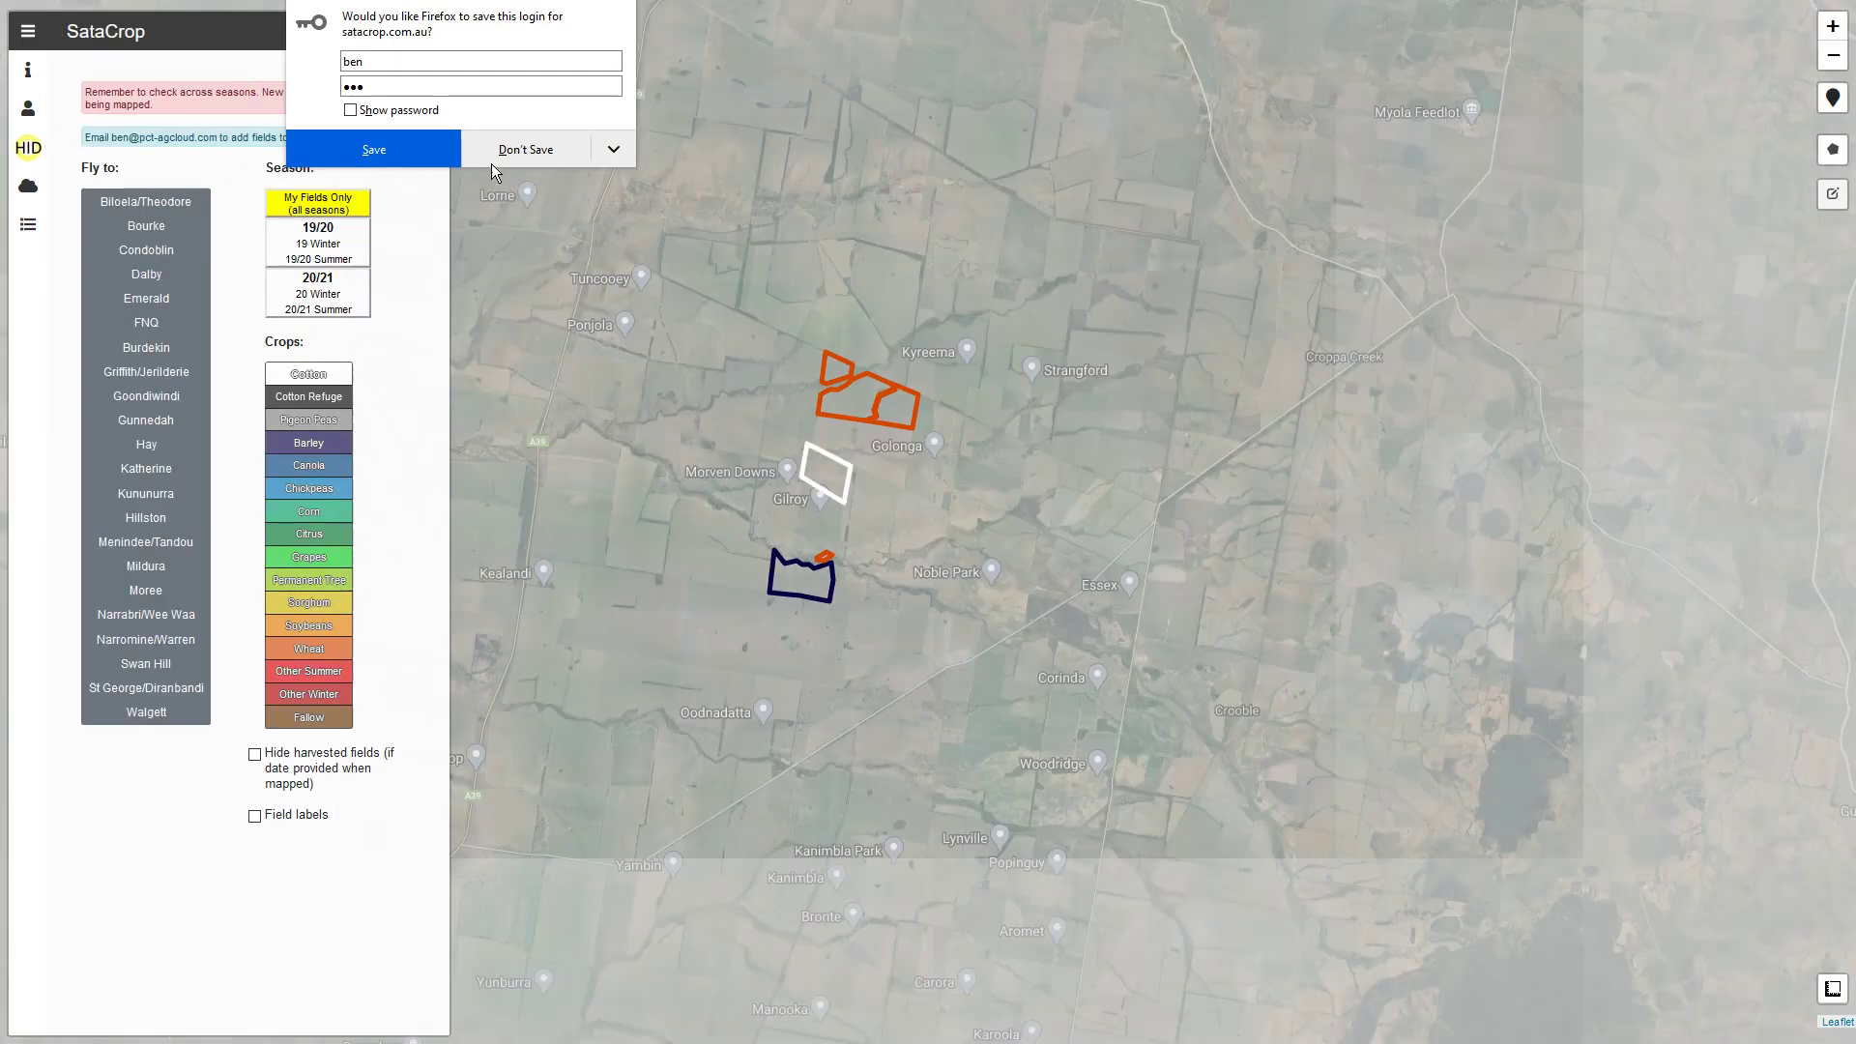
pyautogui.click(504, 151)
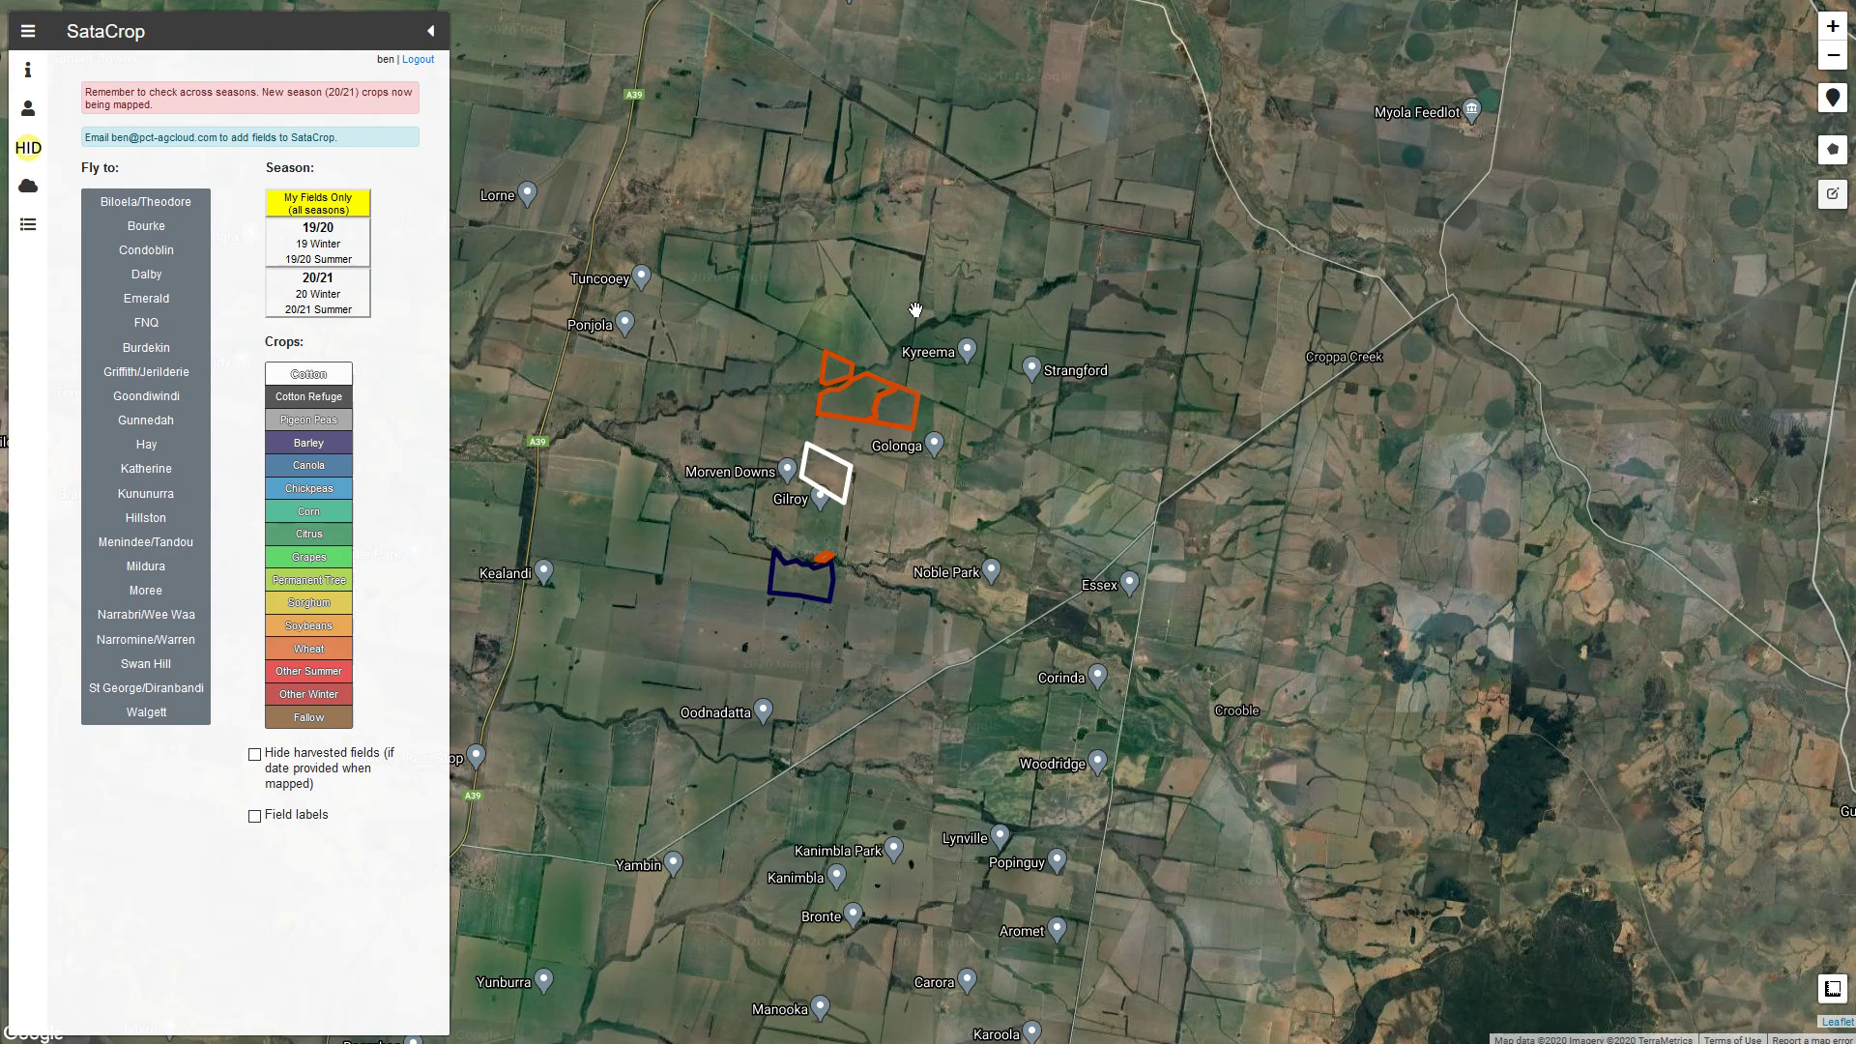
# Step: Set the crop of the 173.18 ha field northwest of Golonga to Cotton for season 20-21, save it and return to the map
pyautogui.click(905, 410)
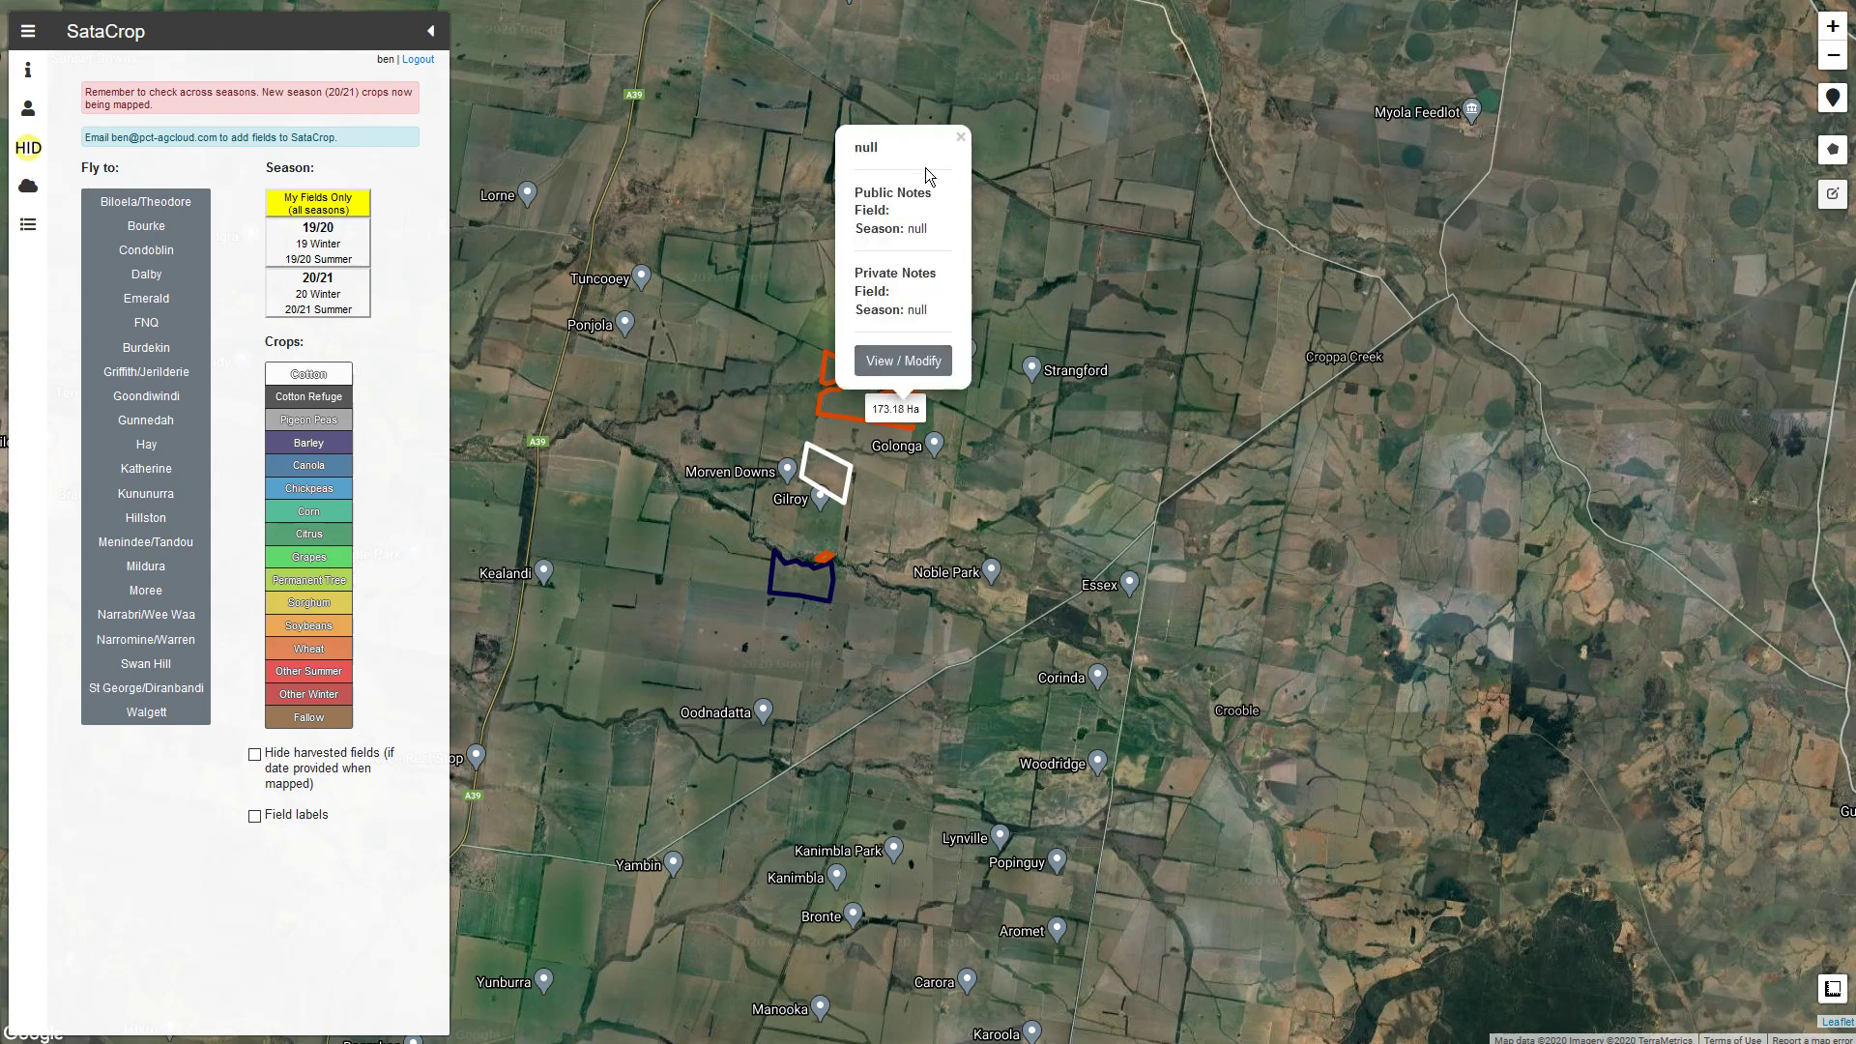
pyautogui.click(893, 367)
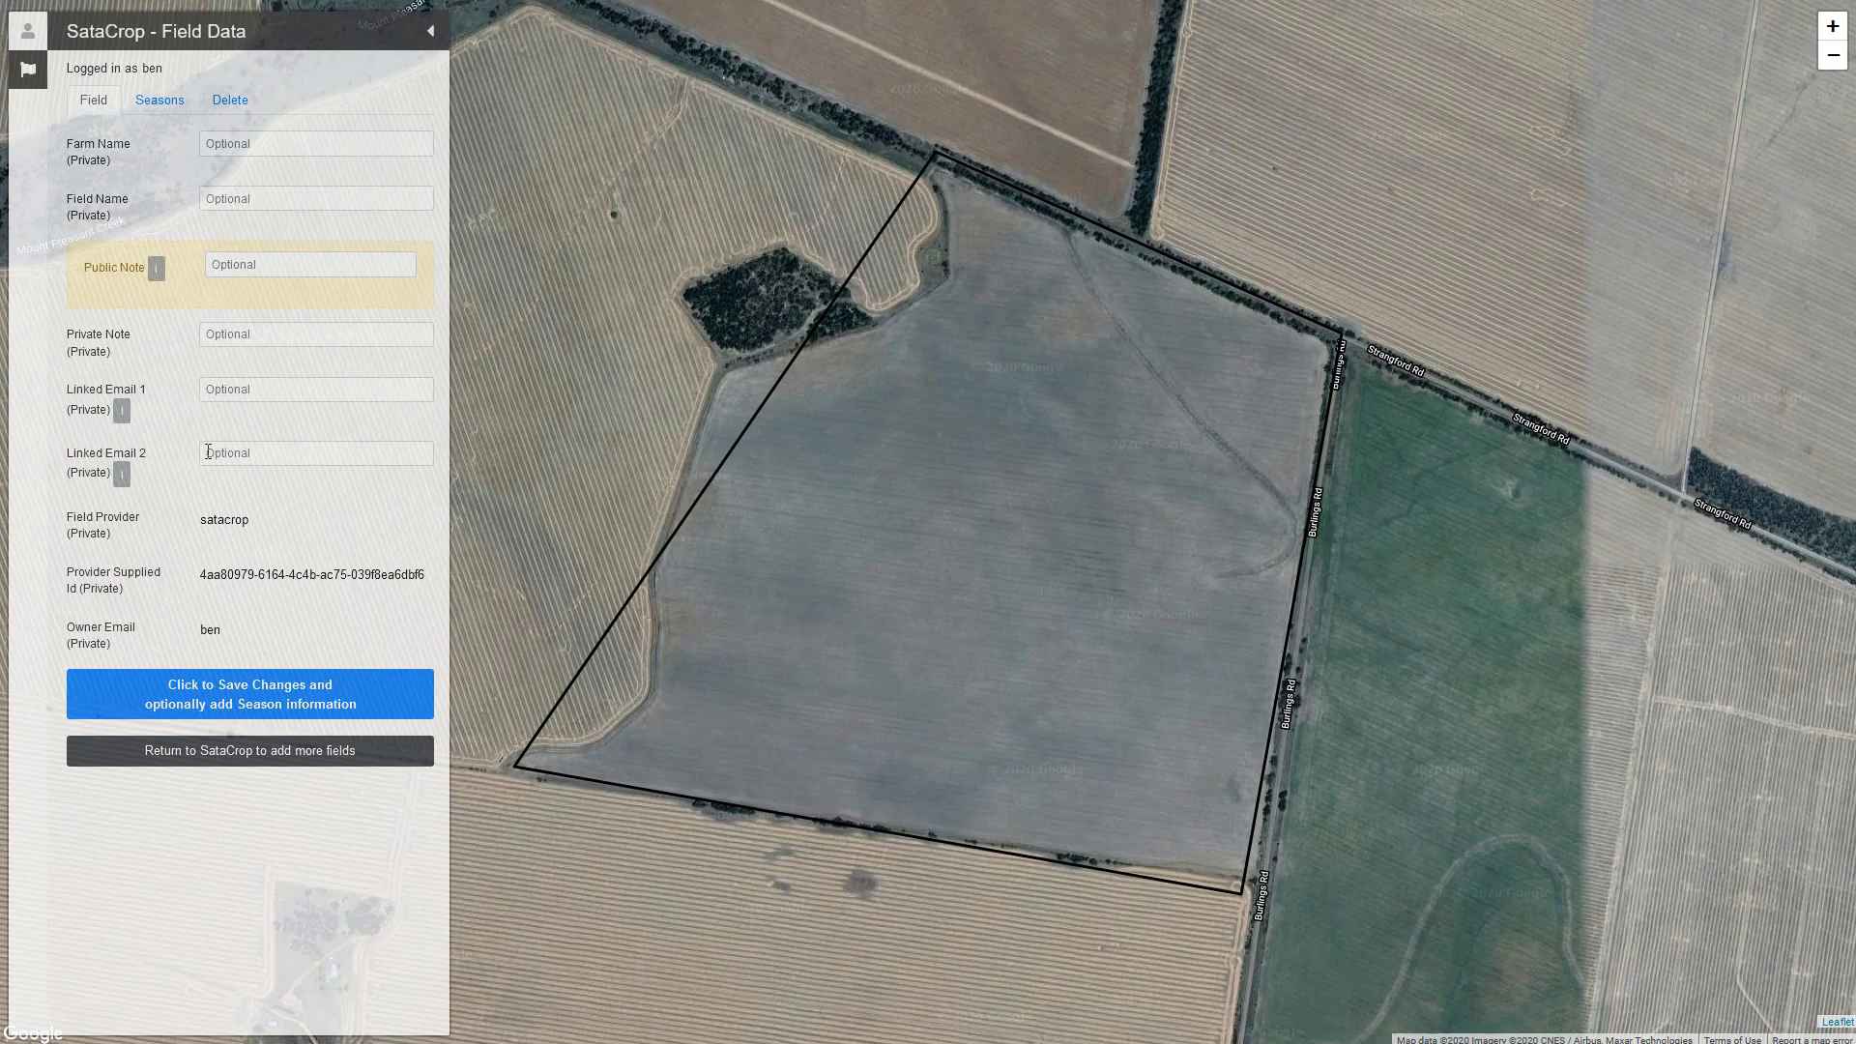
pyautogui.click(166, 109)
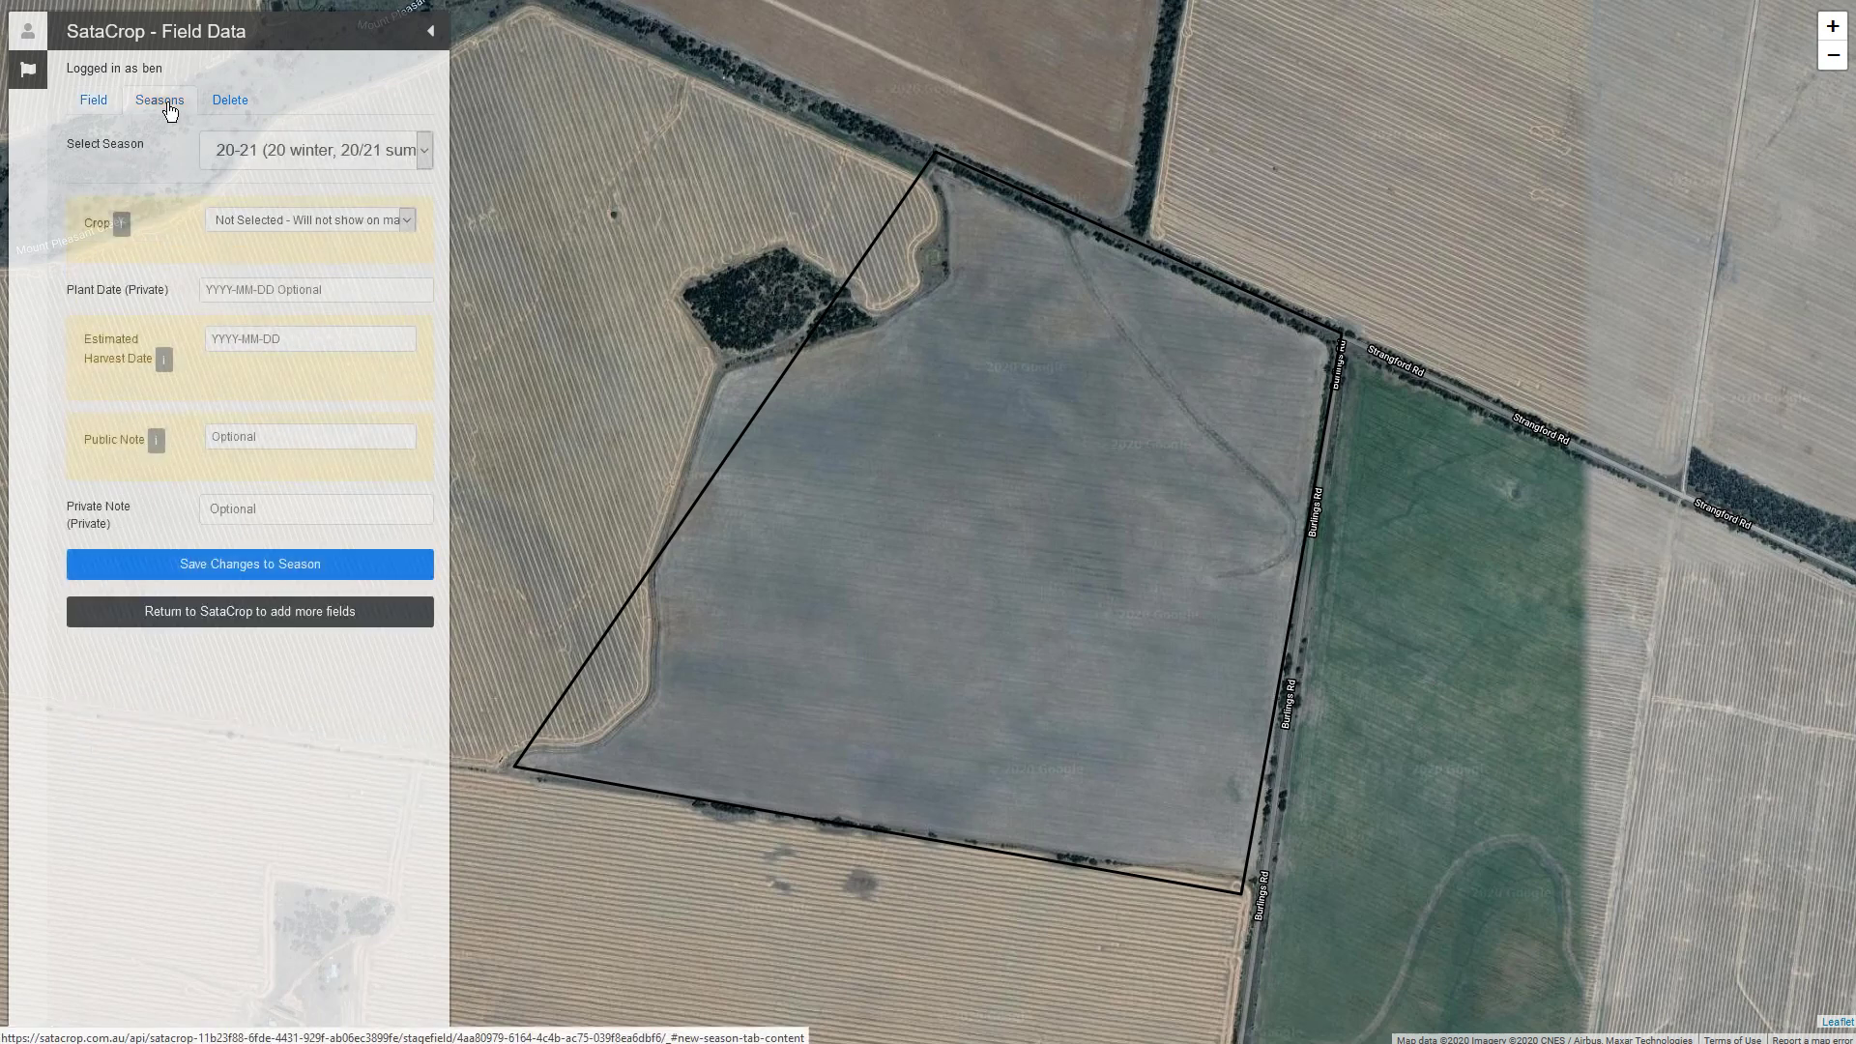
pyautogui.click(216, 154)
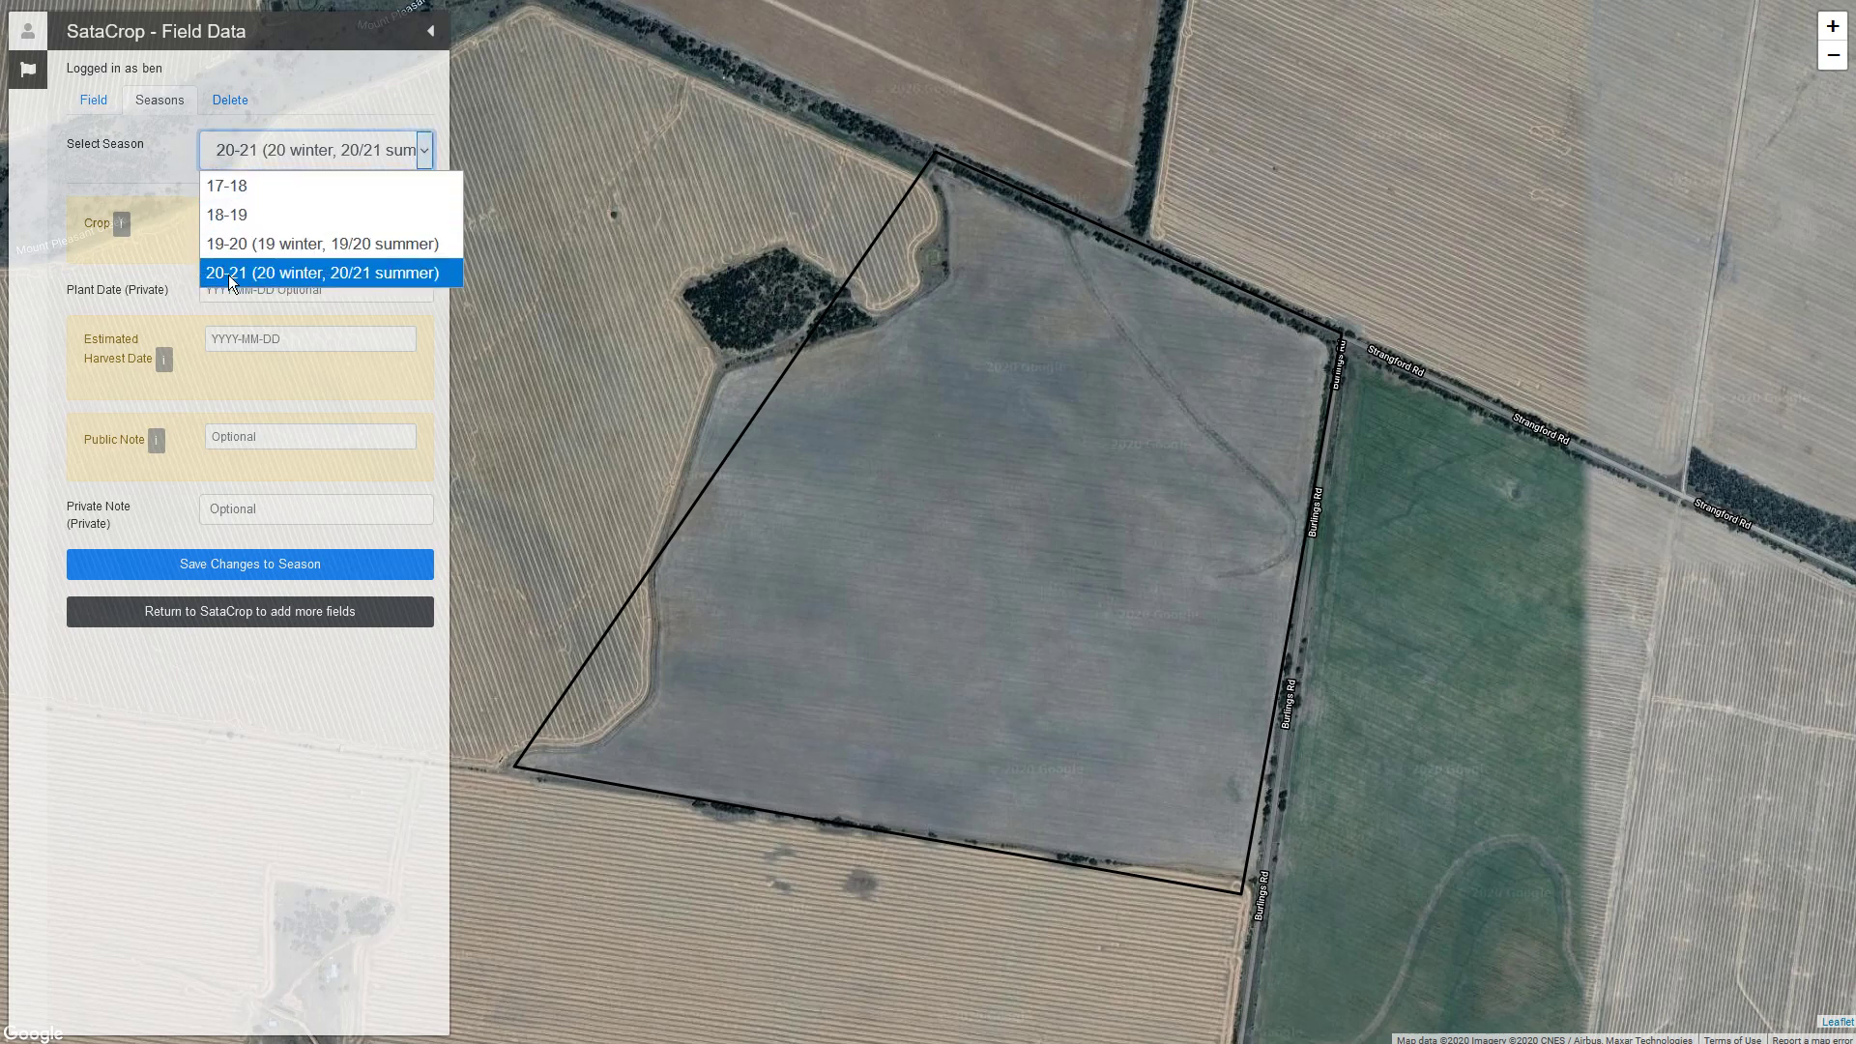
pyautogui.click(228, 274)
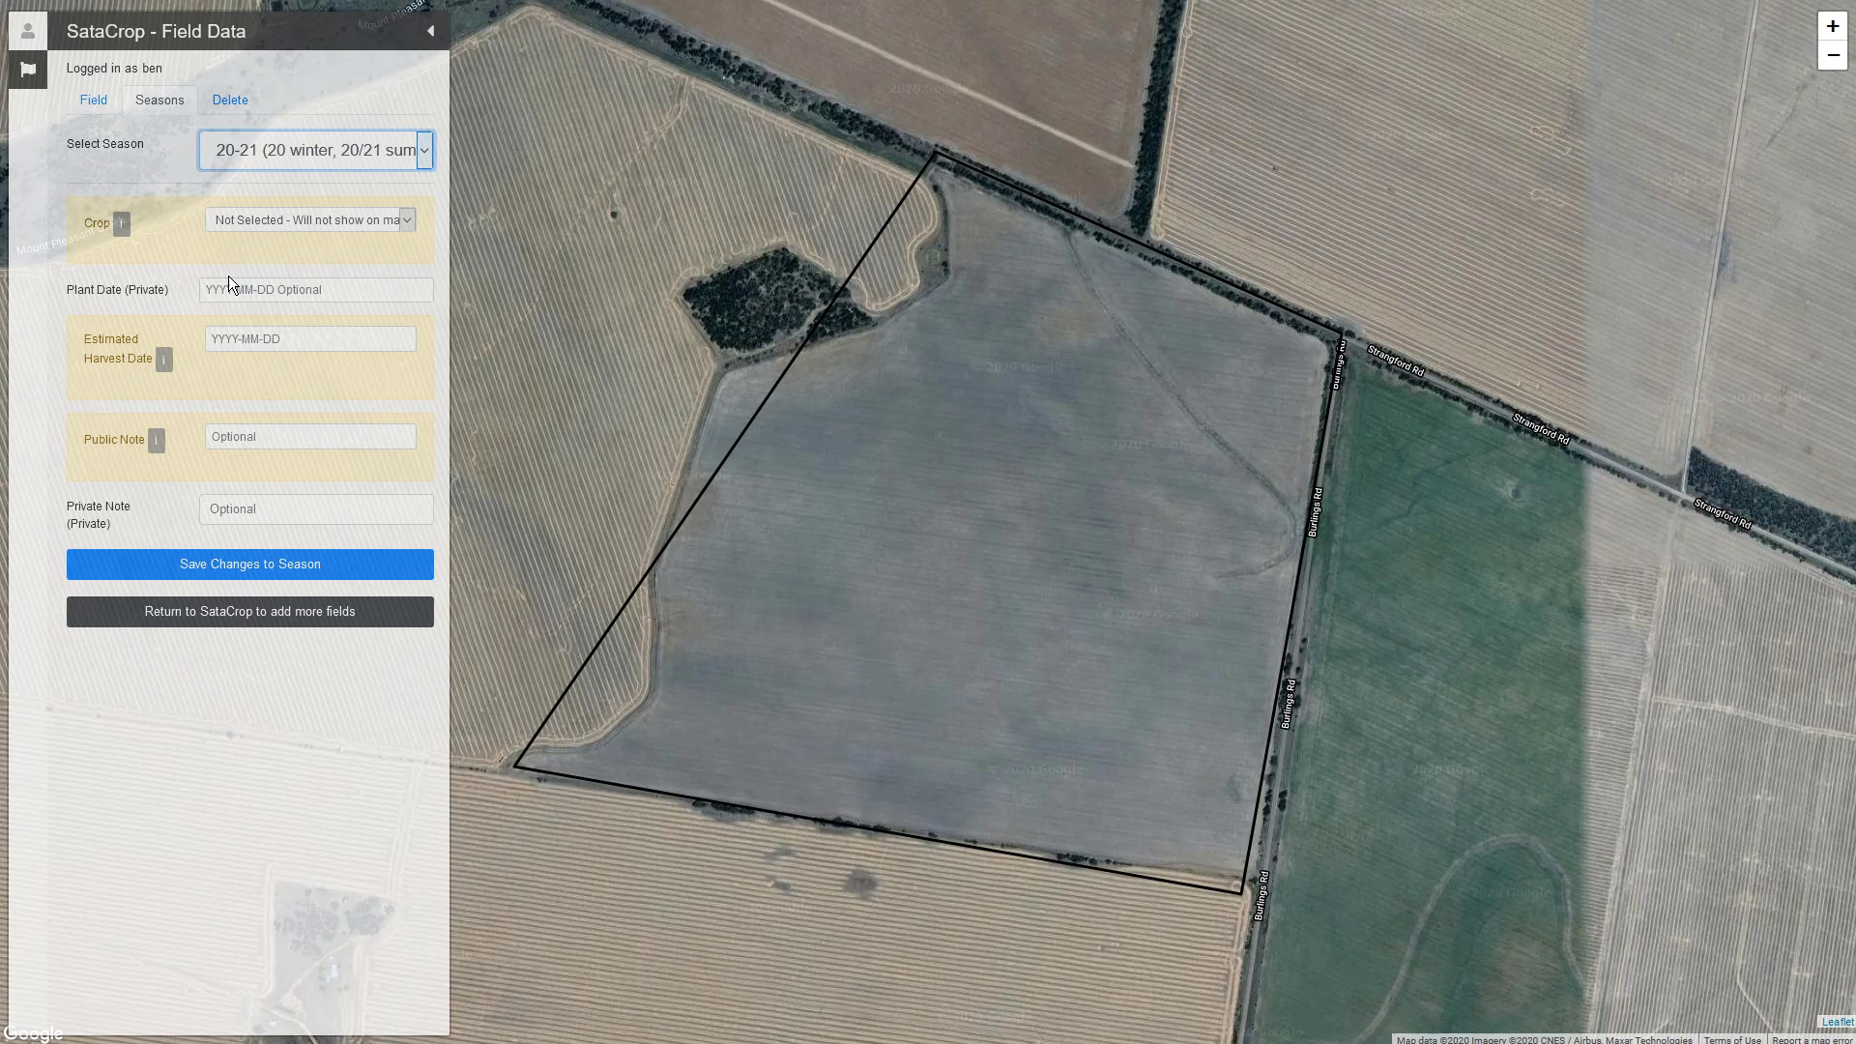
pyautogui.click(250, 220)
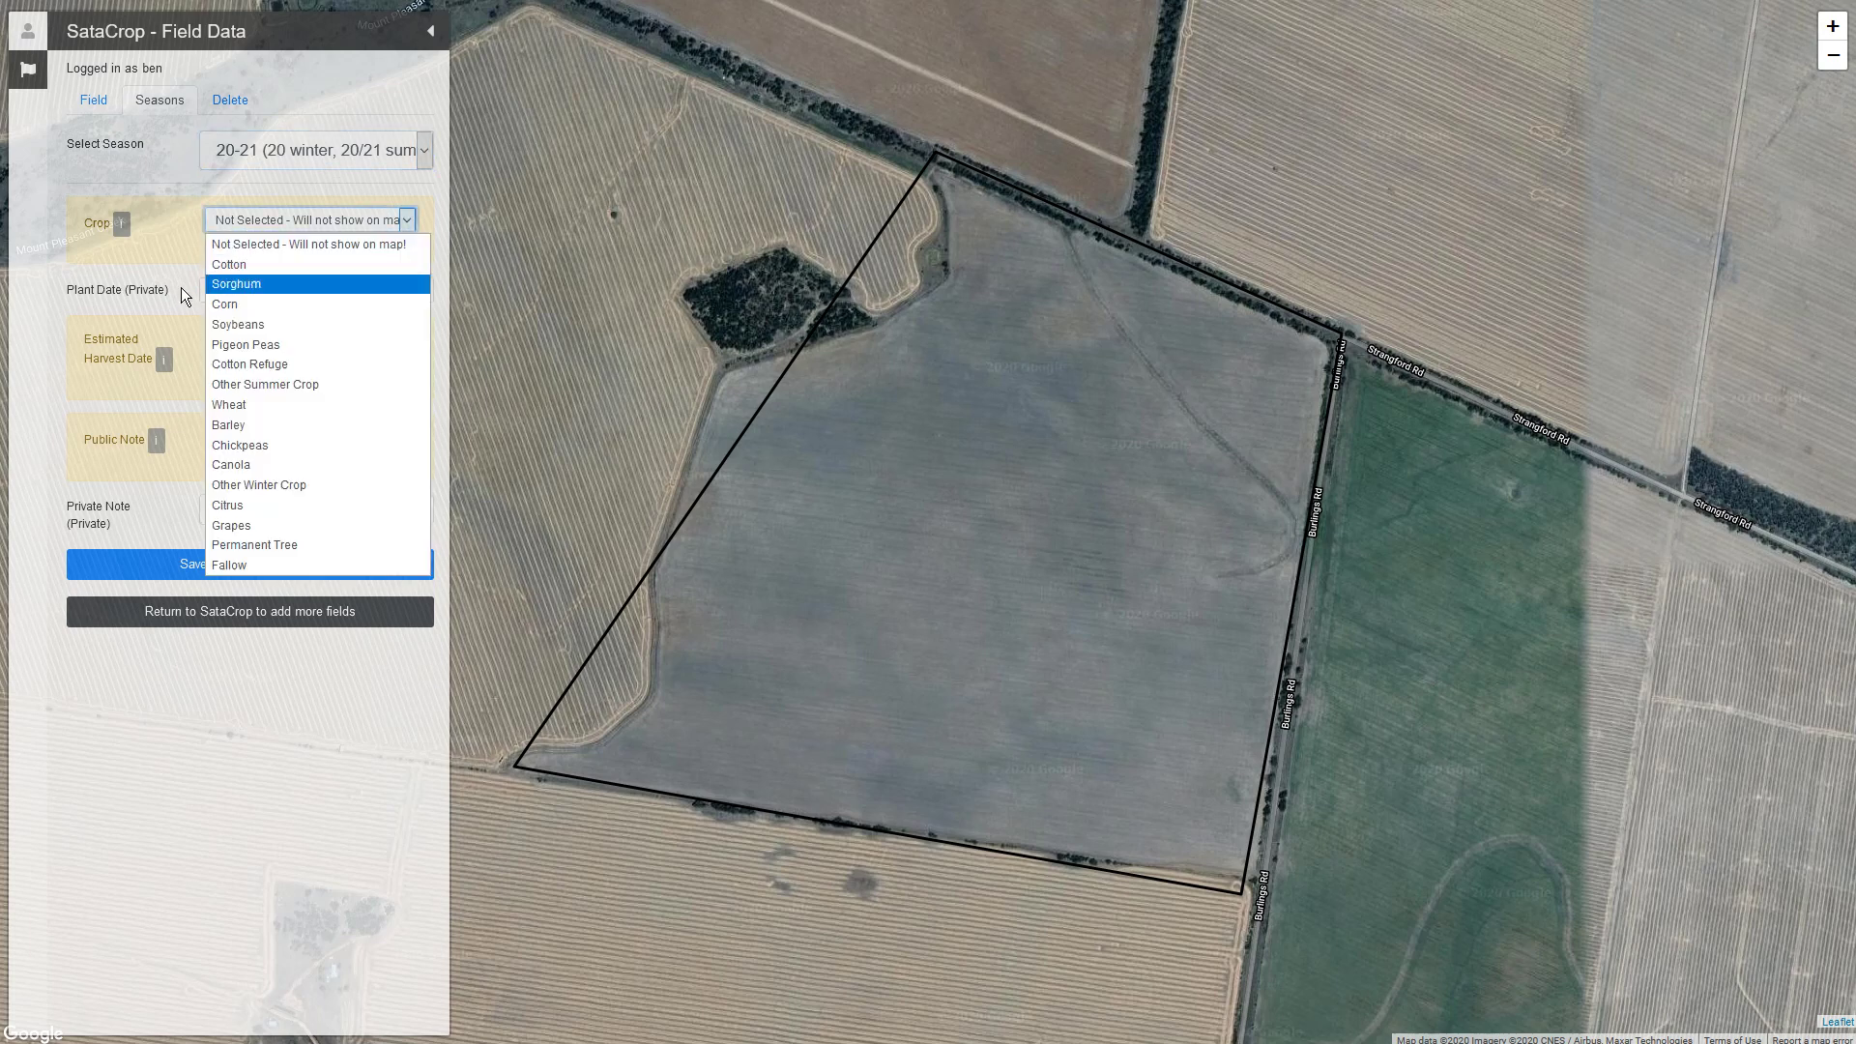
pyautogui.click(222, 267)
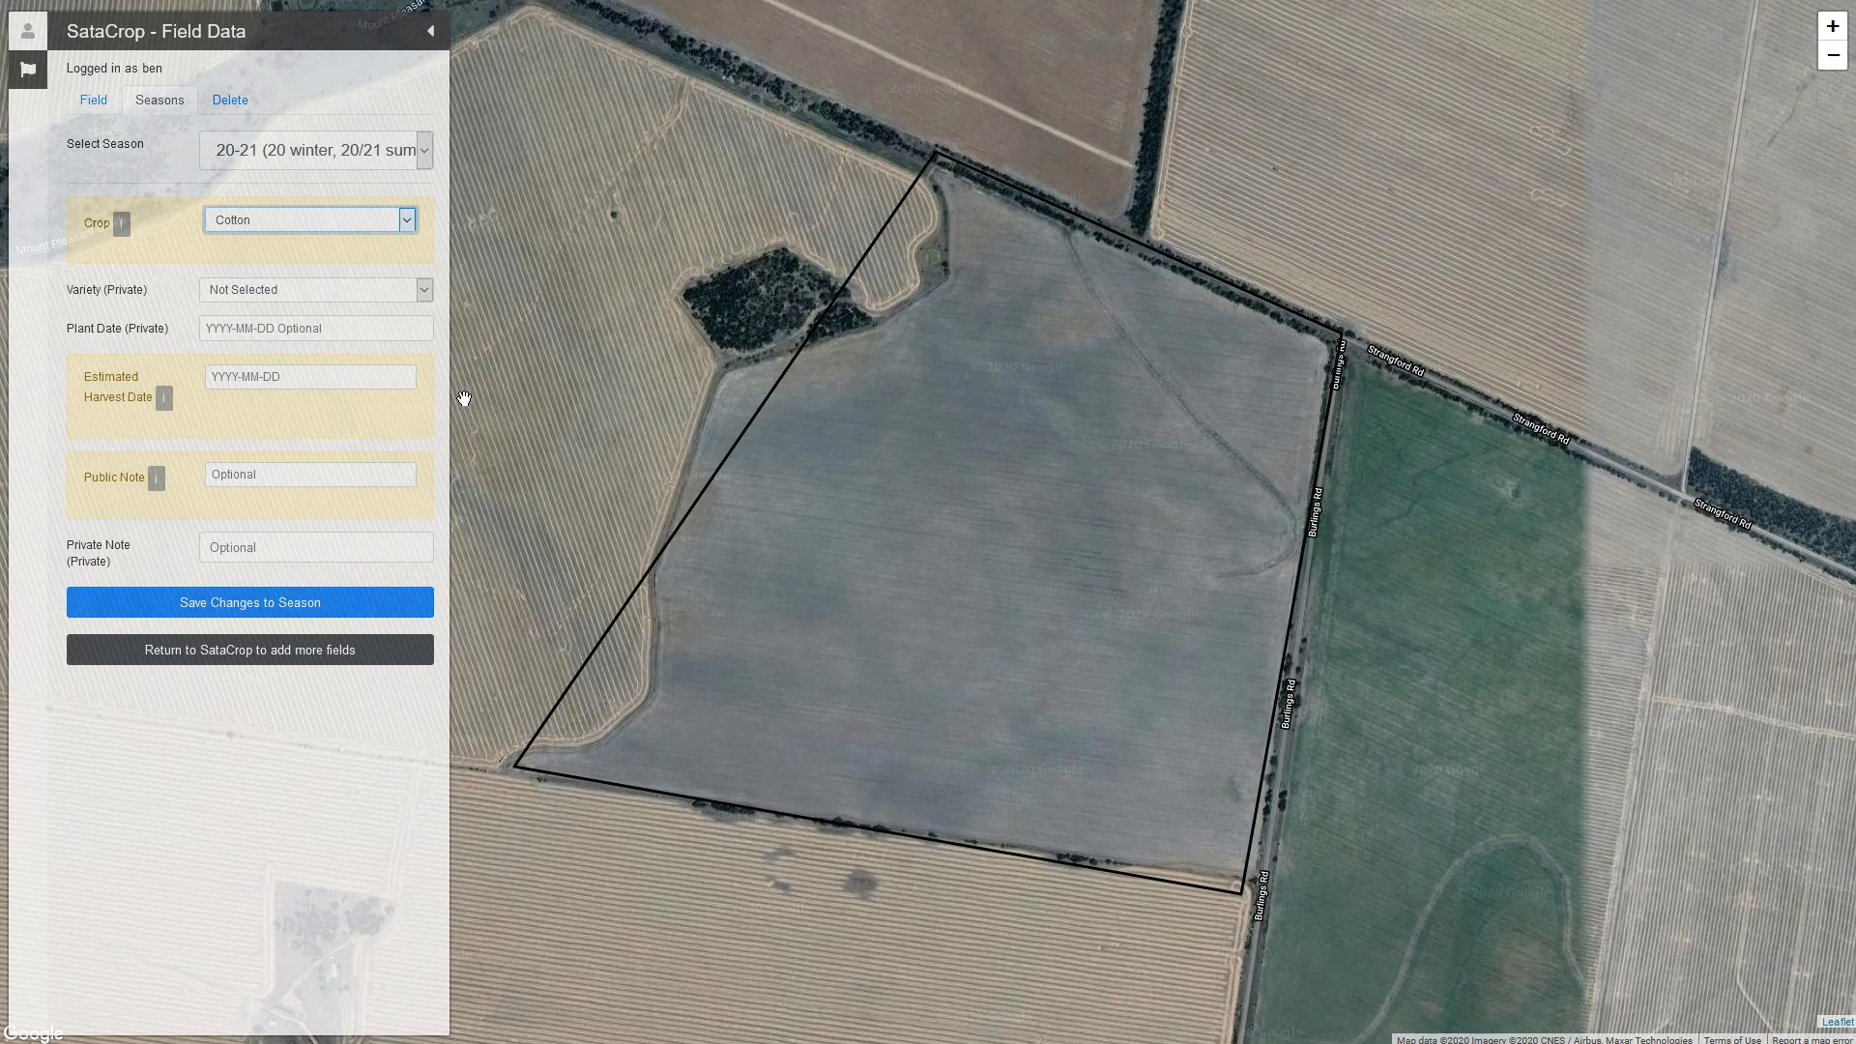
pyautogui.click(307, 605)
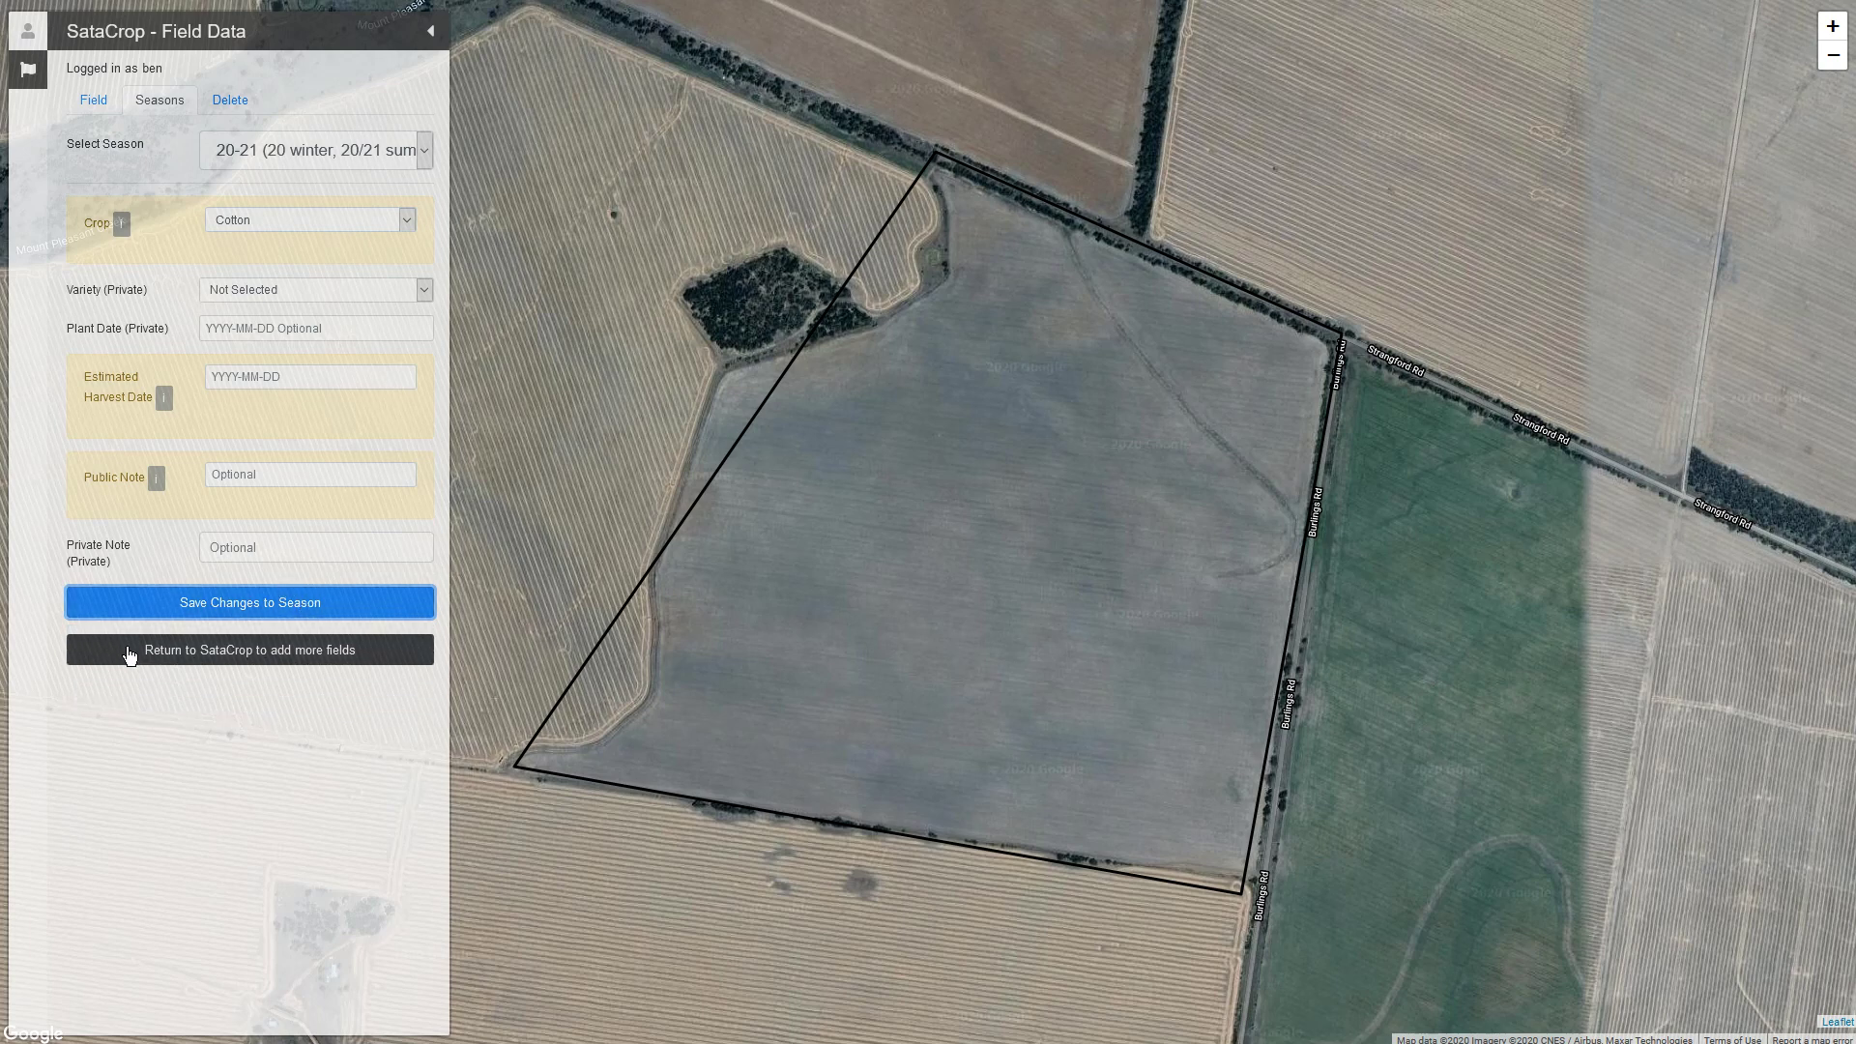
pyautogui.click(215, 663)
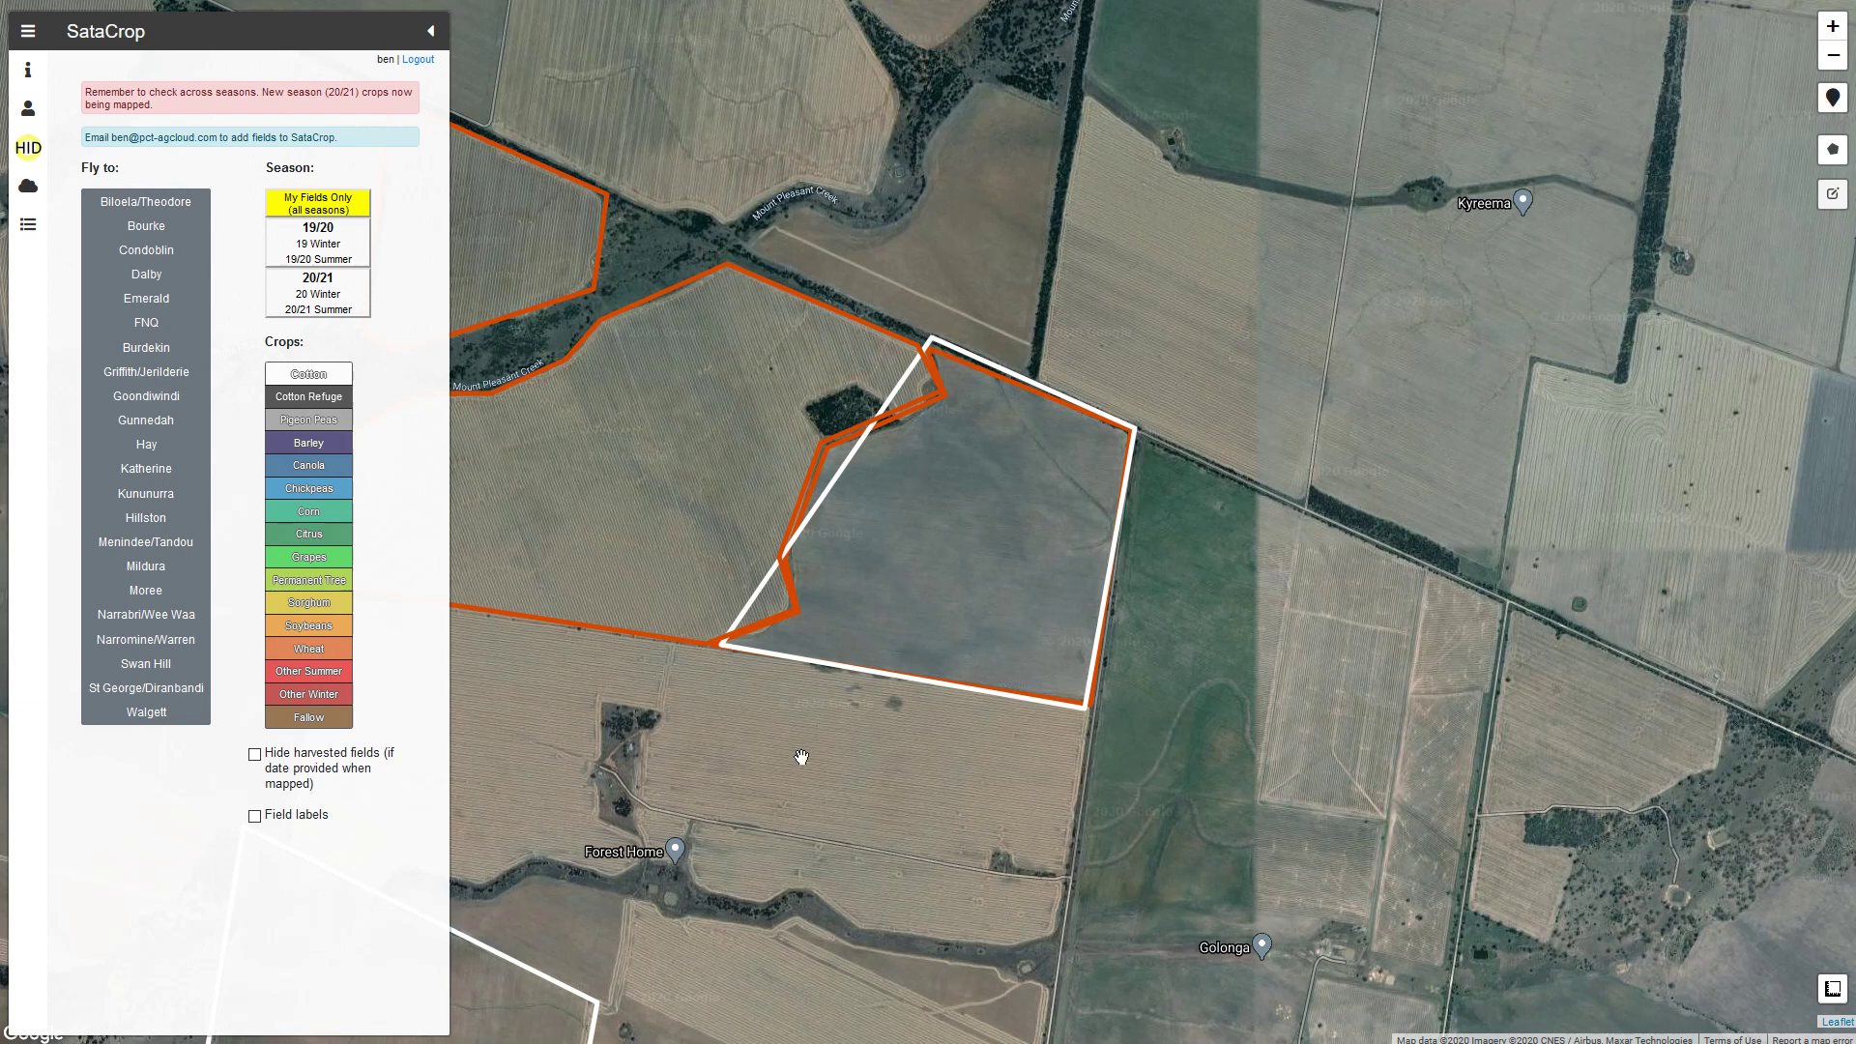
# Step: Draw a closed six-corner field boundary around the large paddock southeast of Golonga, following its visible edges
pyautogui.moveTo(771, 795); pyautogui.dragTo(476, 542)
pyautogui.moveTo(1046, 879); pyautogui.dragTo(1079, 809)
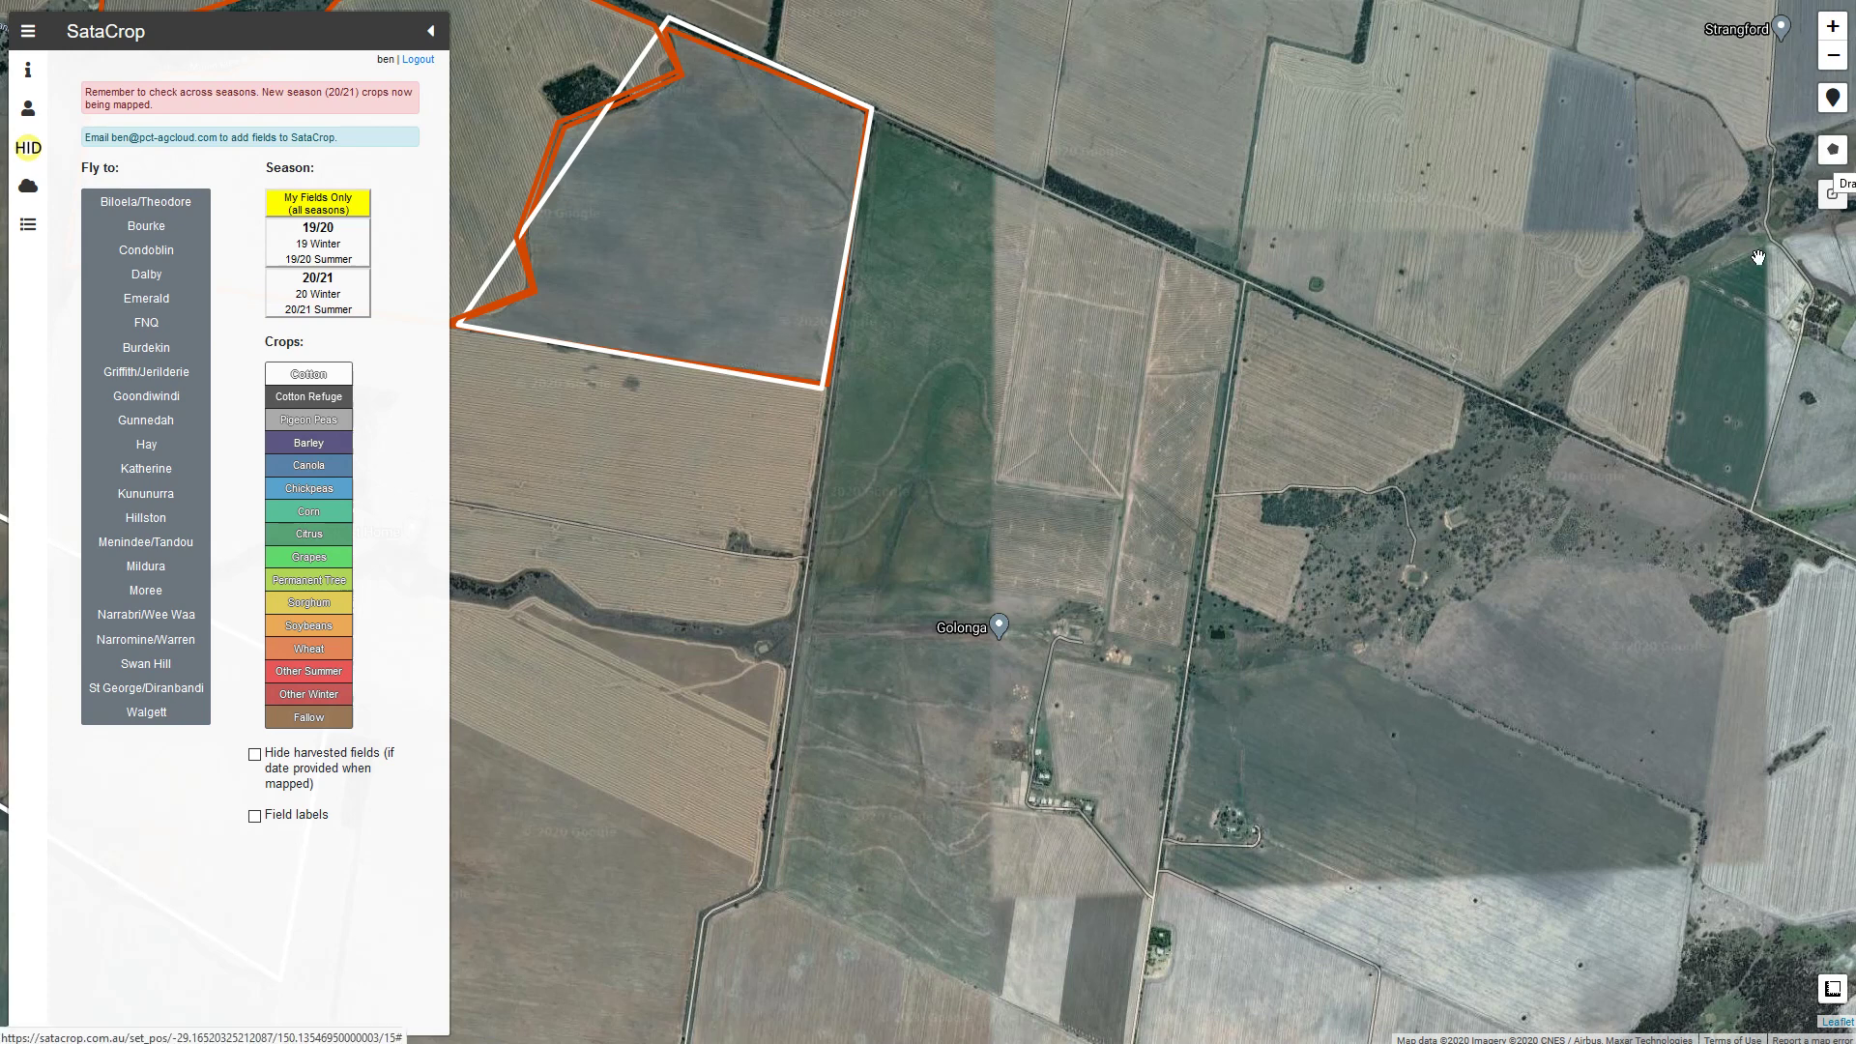
pyautogui.moveTo(1524, 615); pyautogui.dragTo(1183, 368)
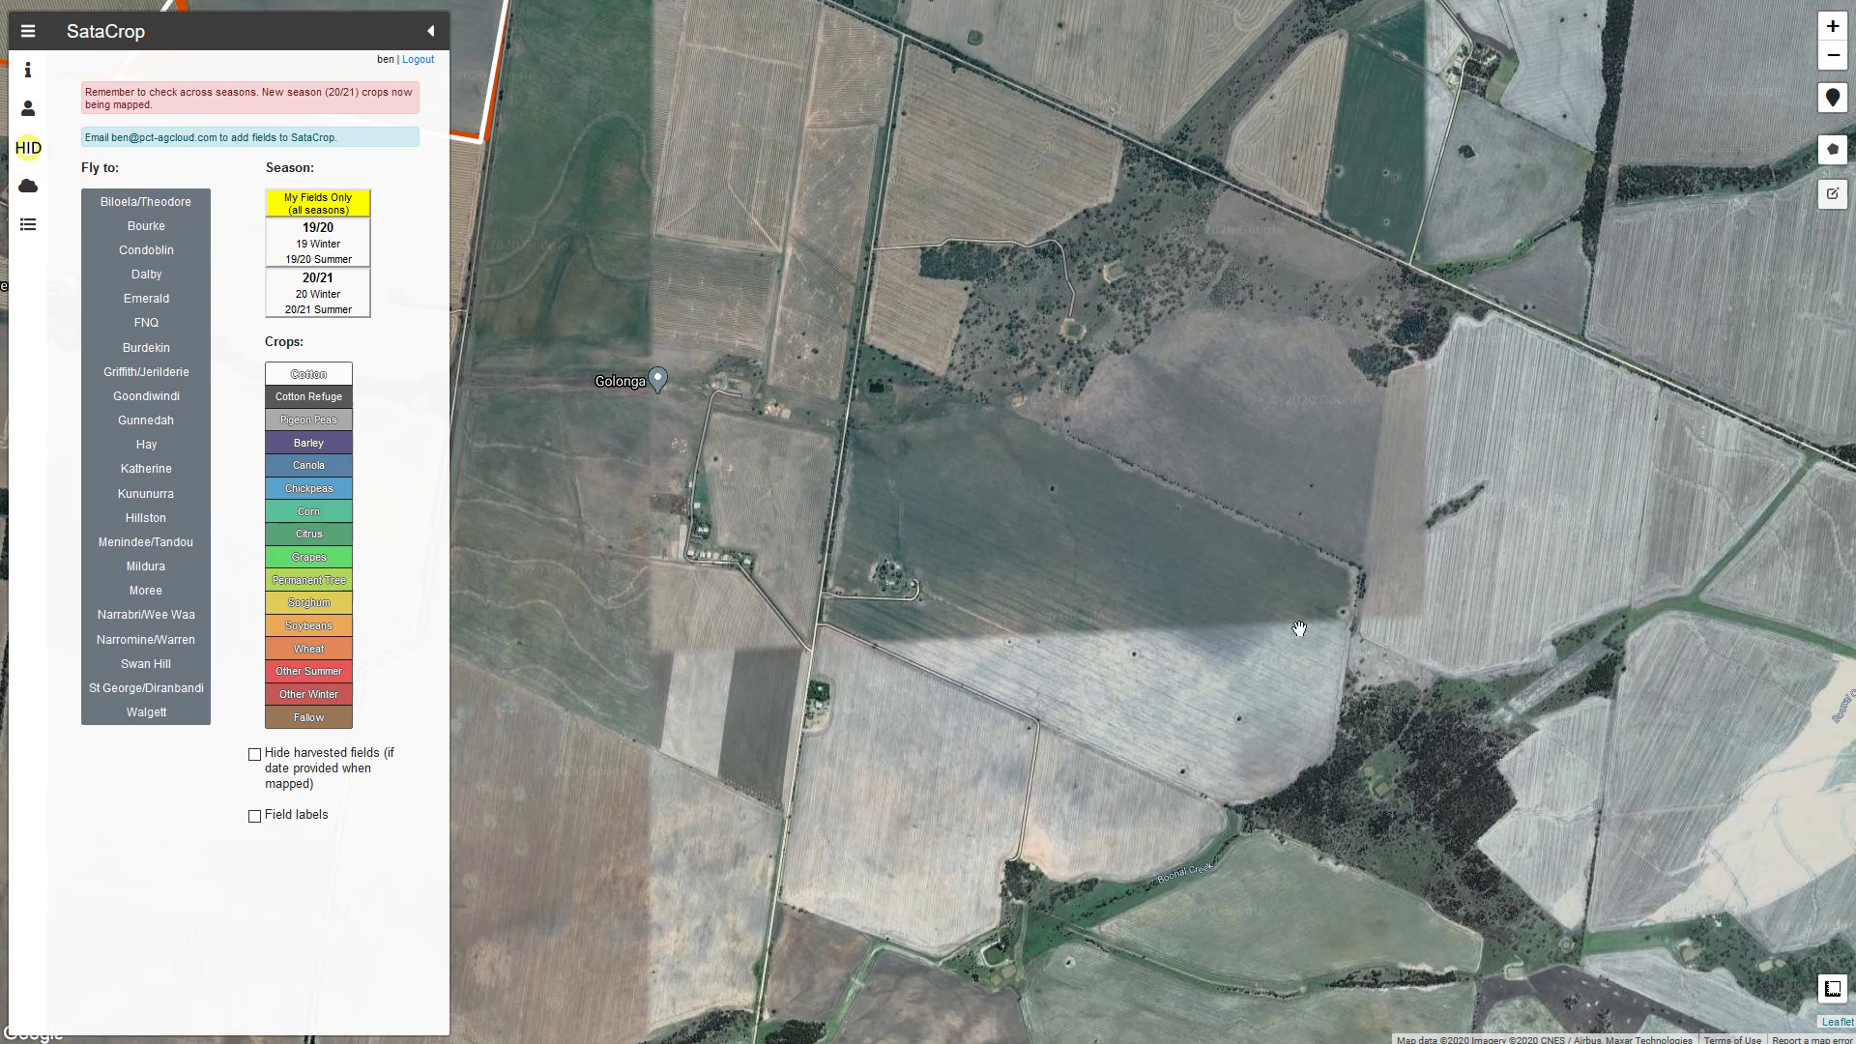
pyautogui.click(1834, 152)
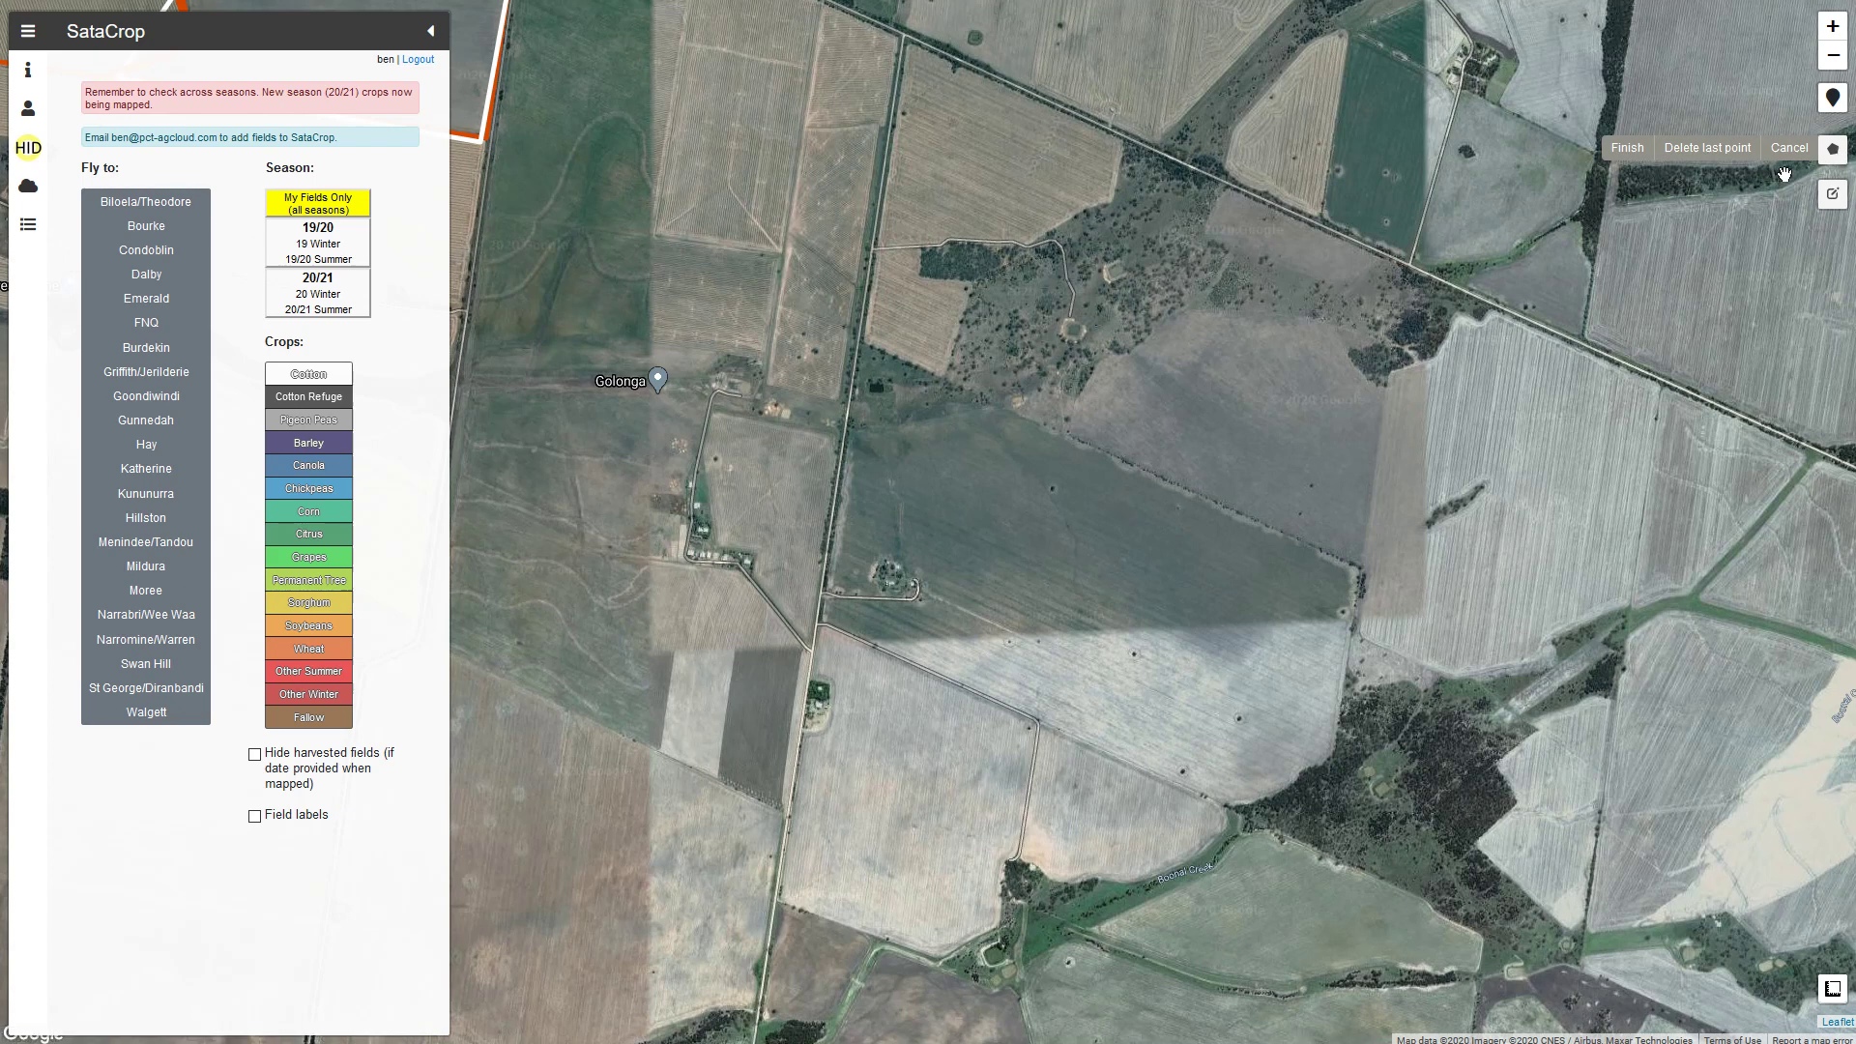
pyautogui.click(1001, 405)
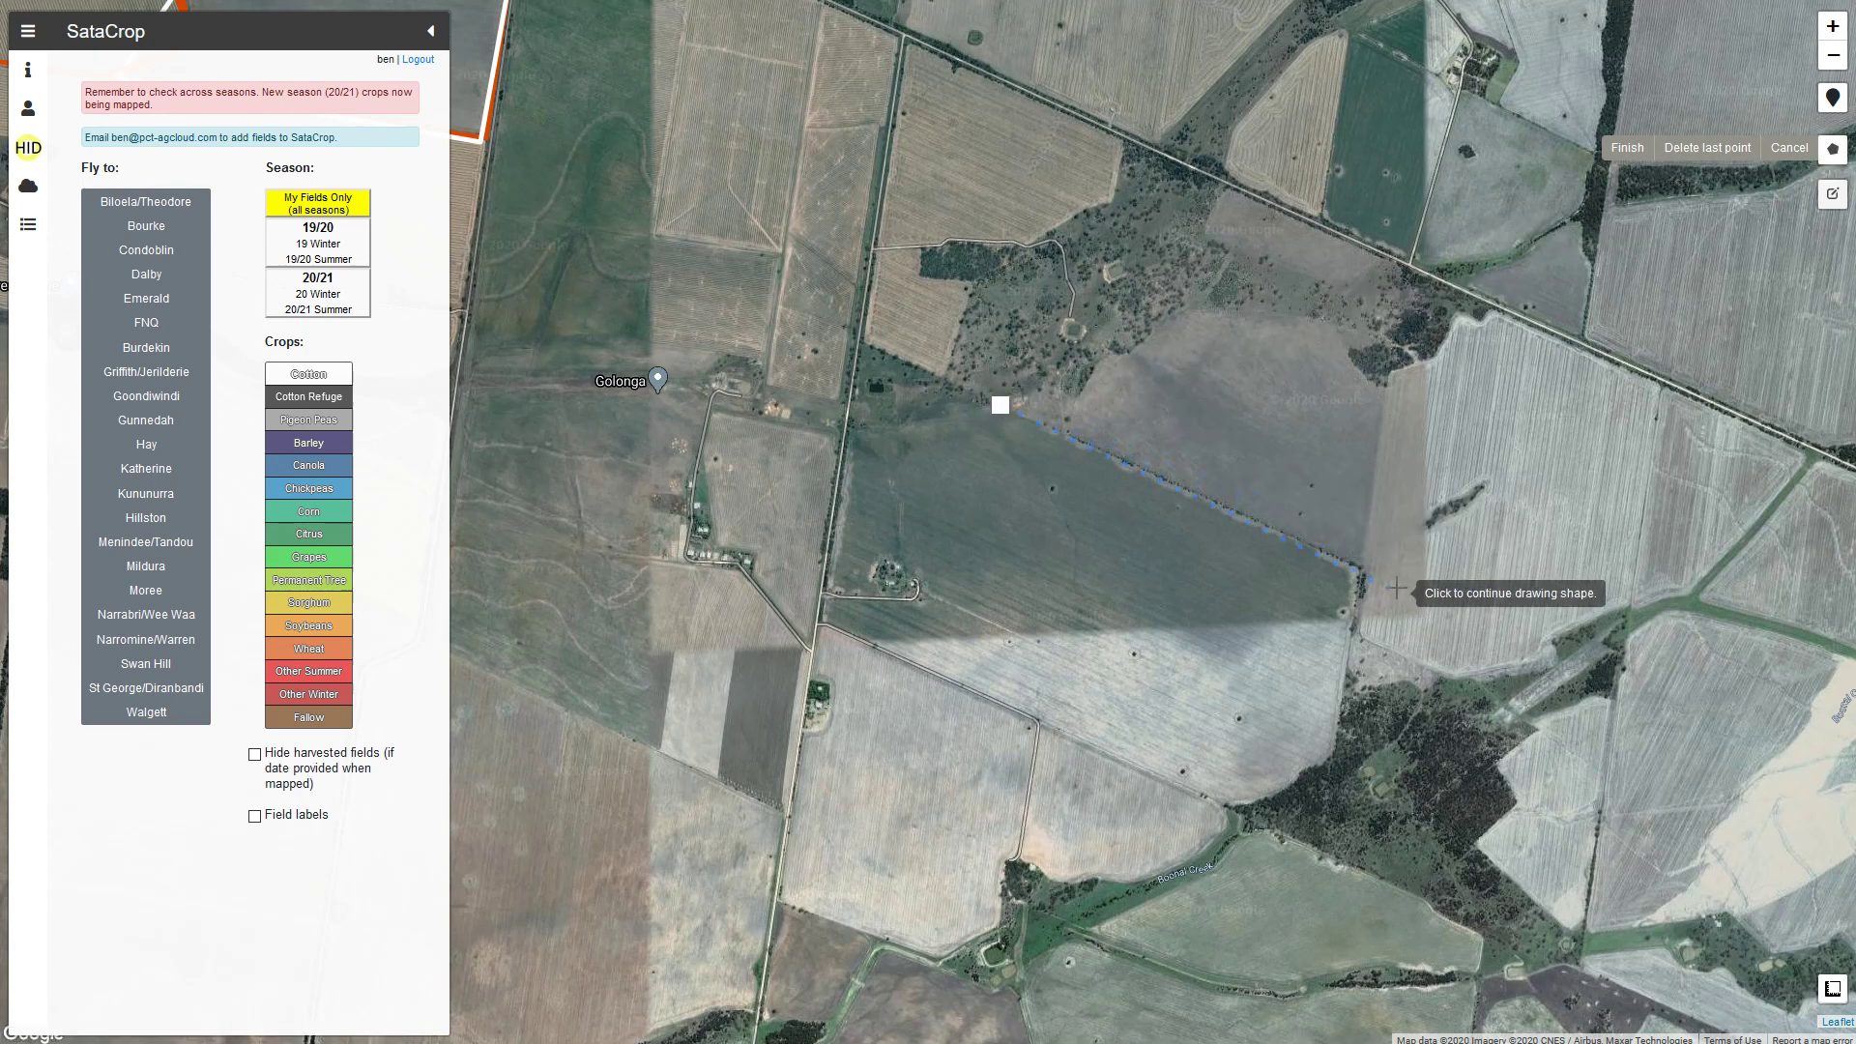
pyautogui.click(1364, 568)
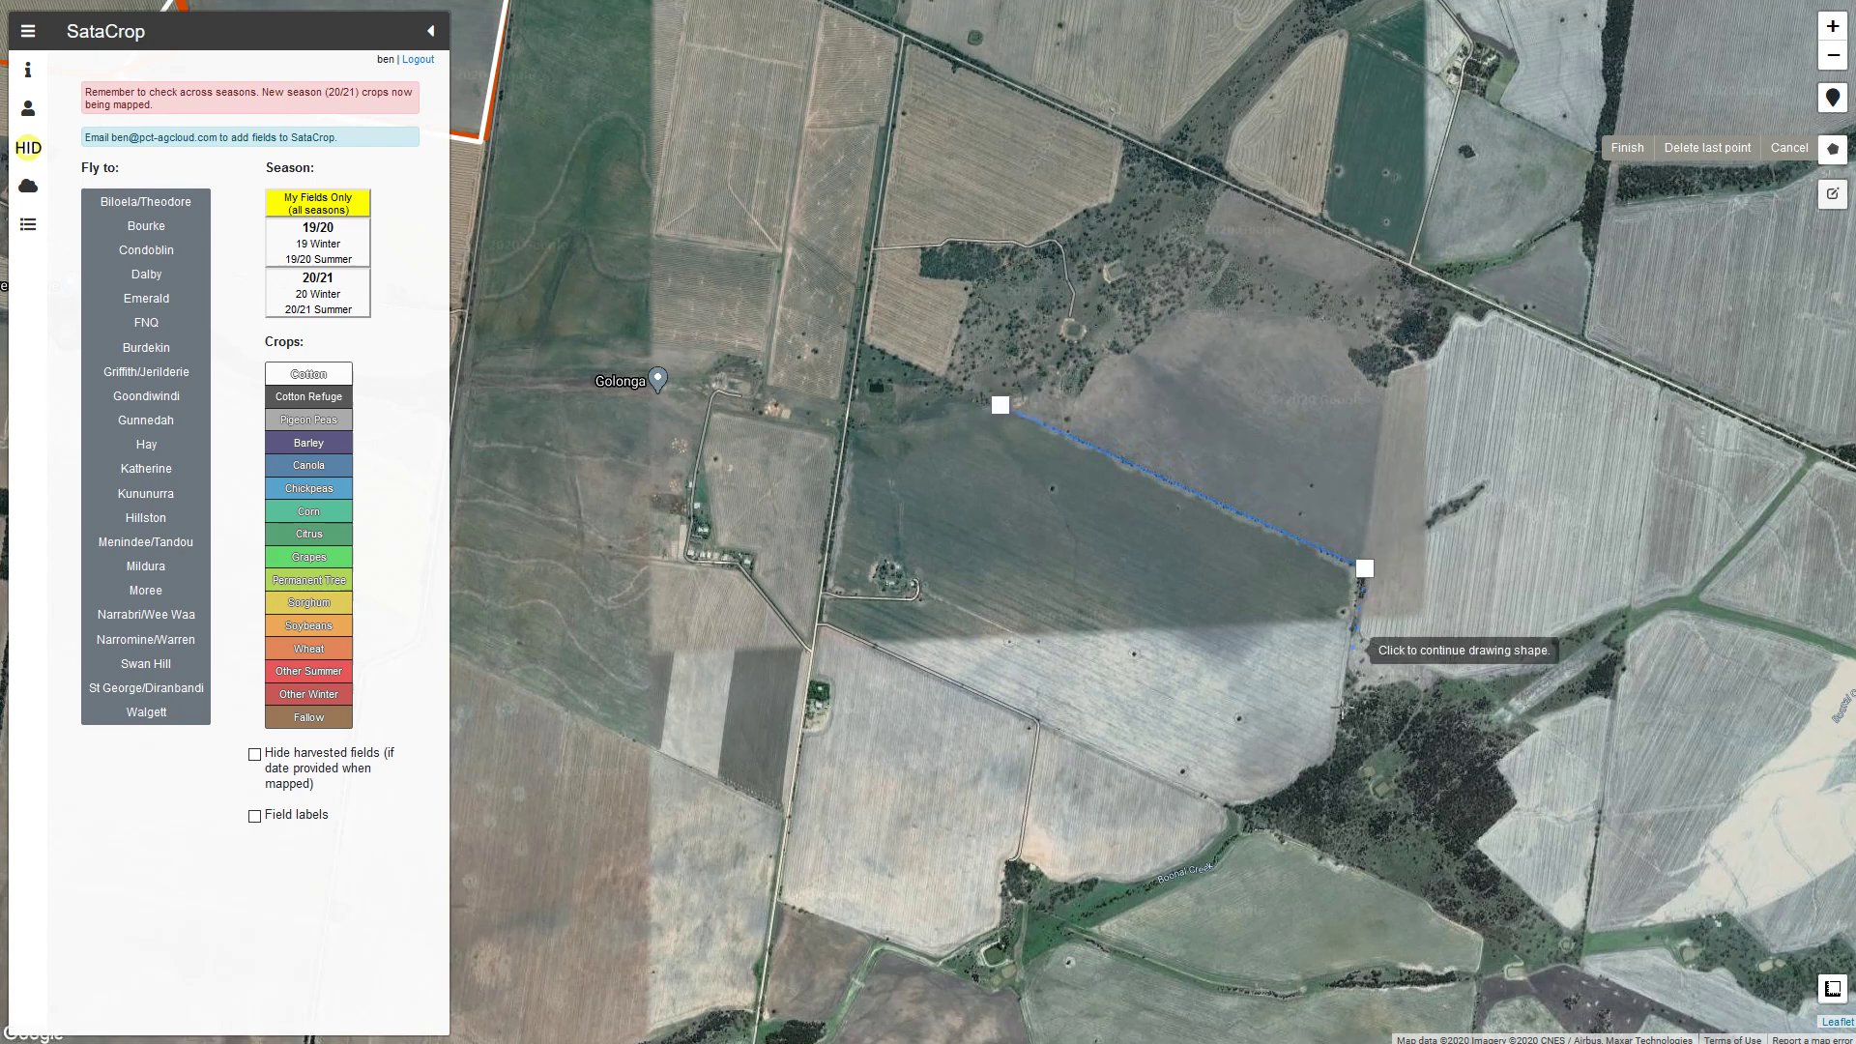
pyautogui.click(1332, 756)
pyautogui.click(1228, 809)
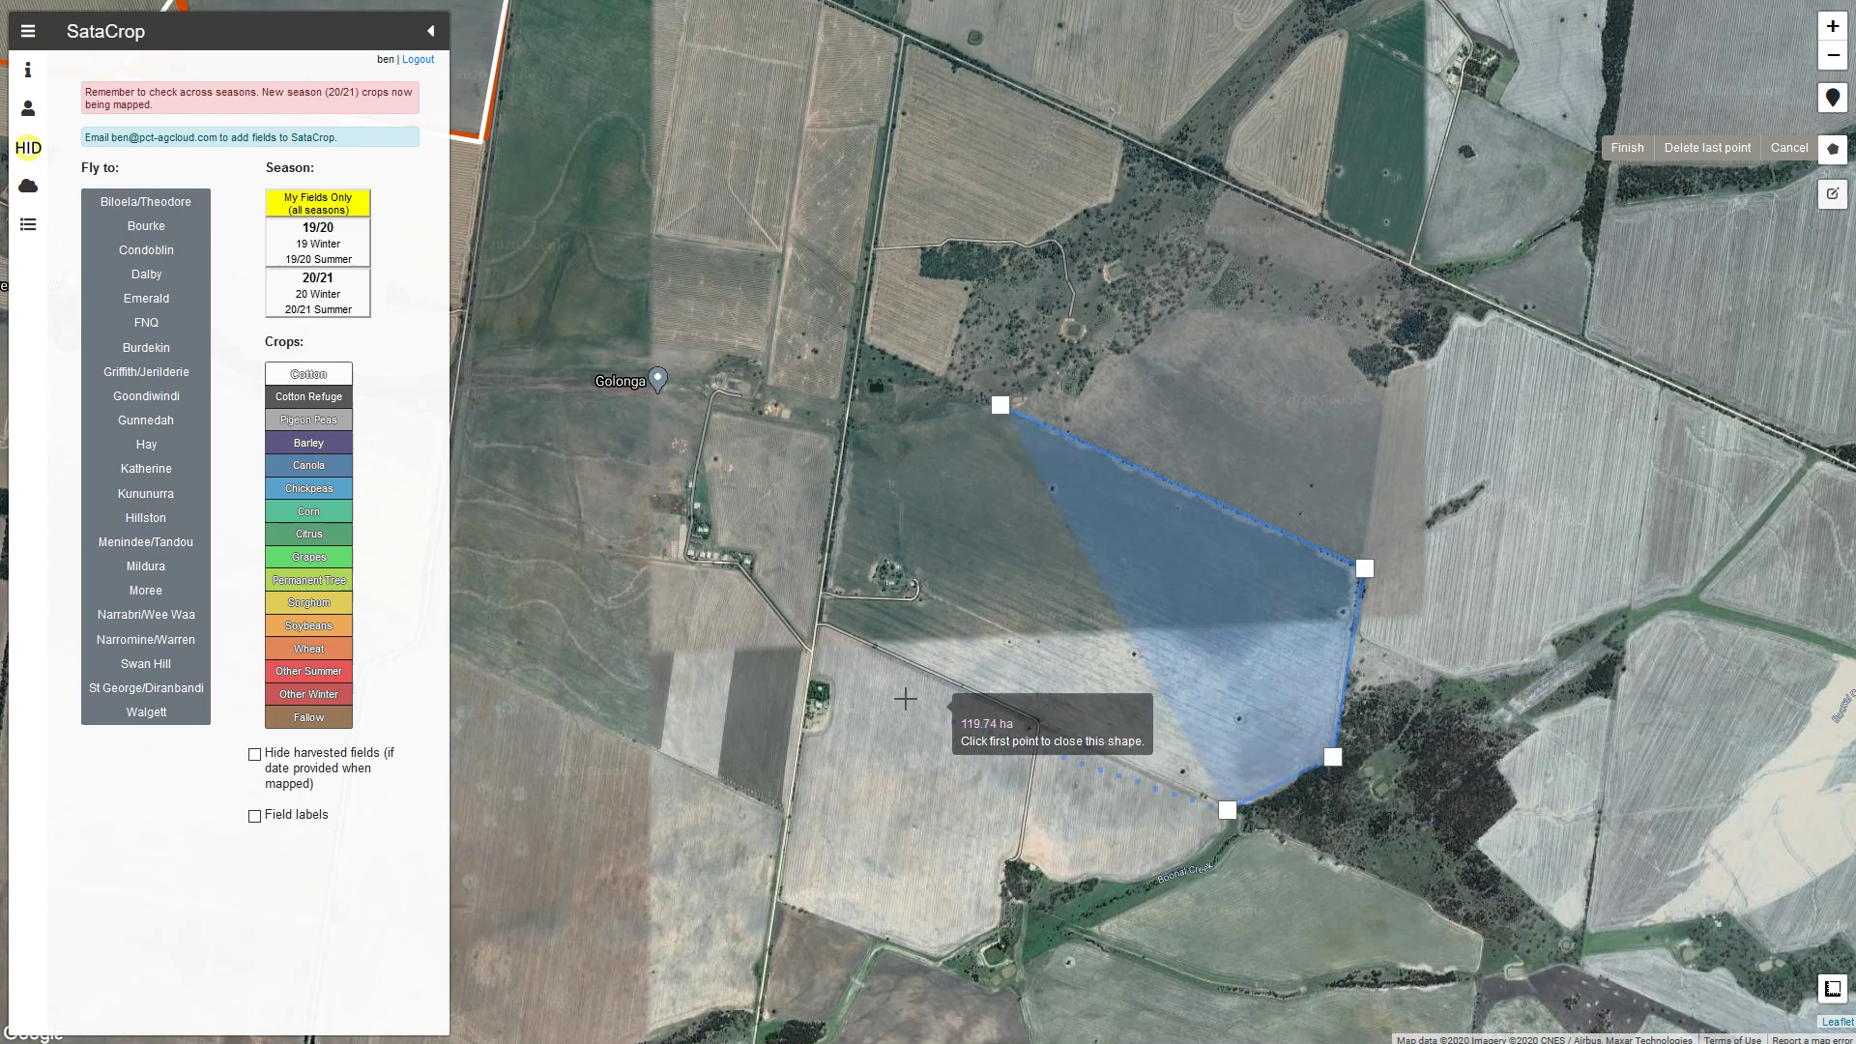
pyautogui.click(822, 624)
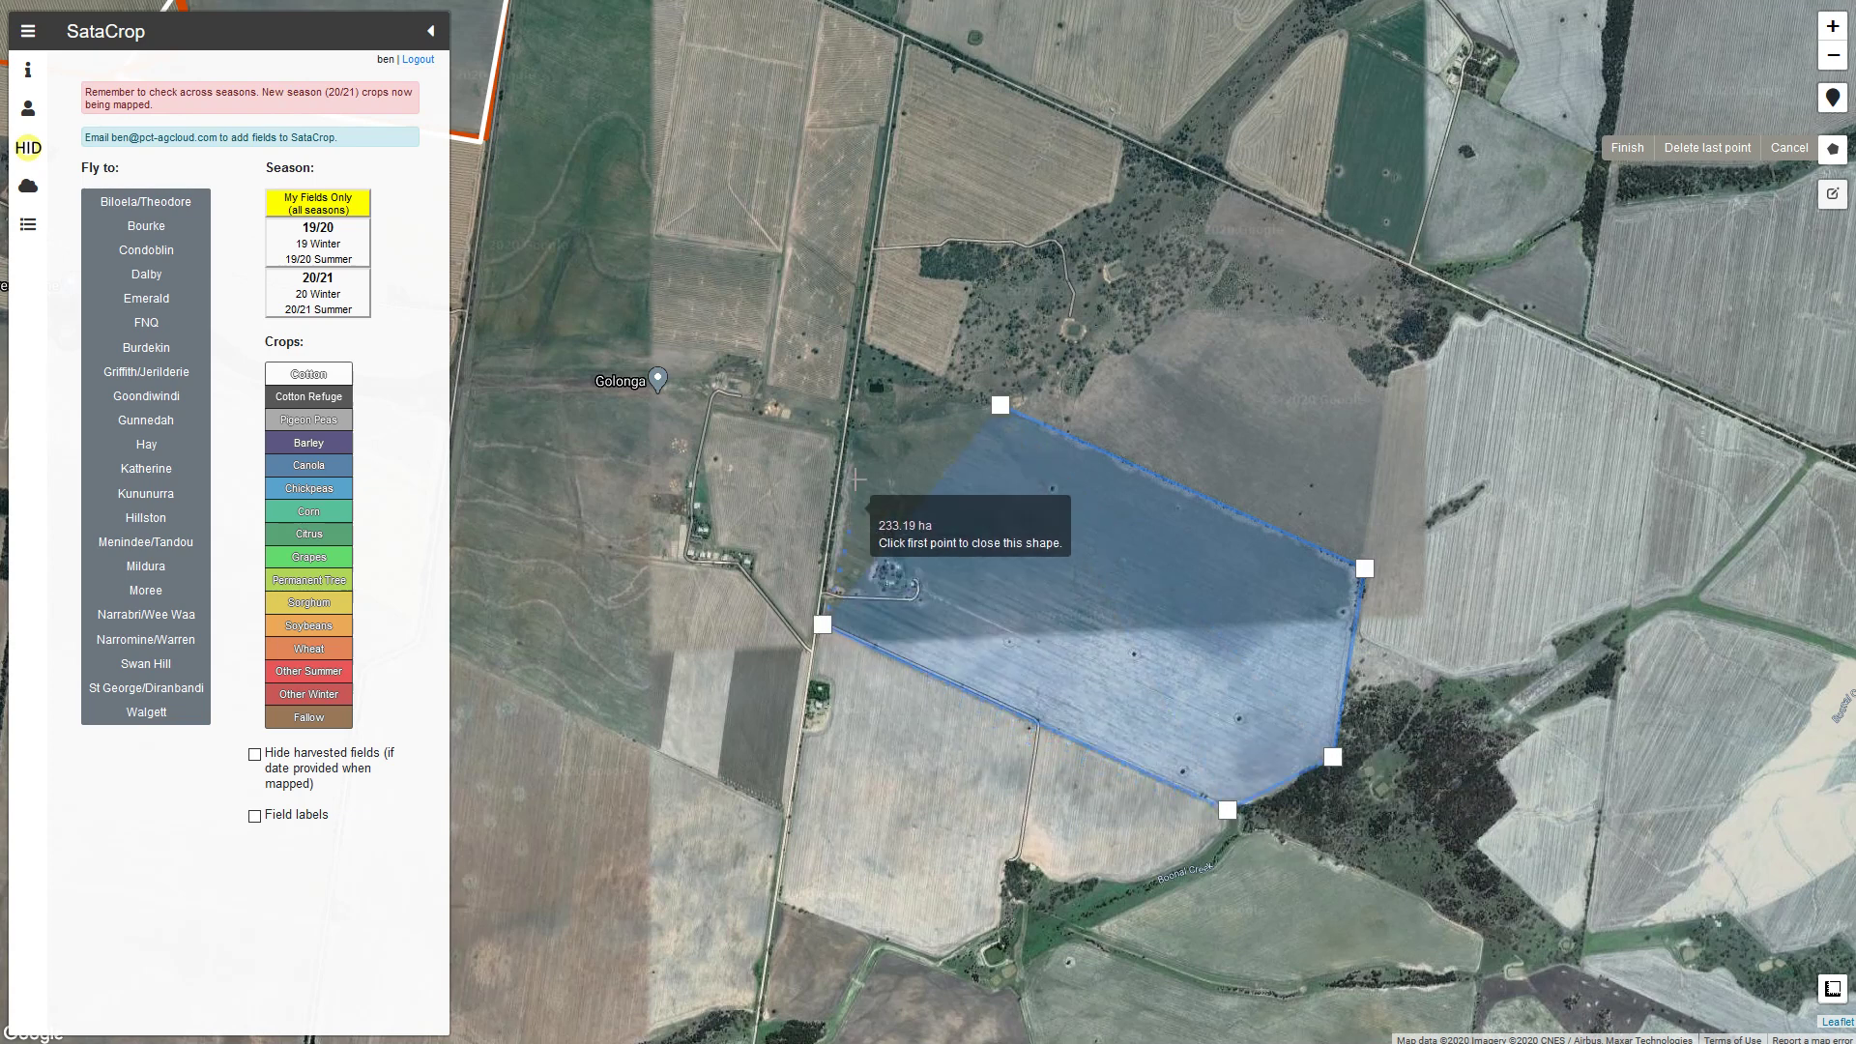
pyautogui.click(849, 428)
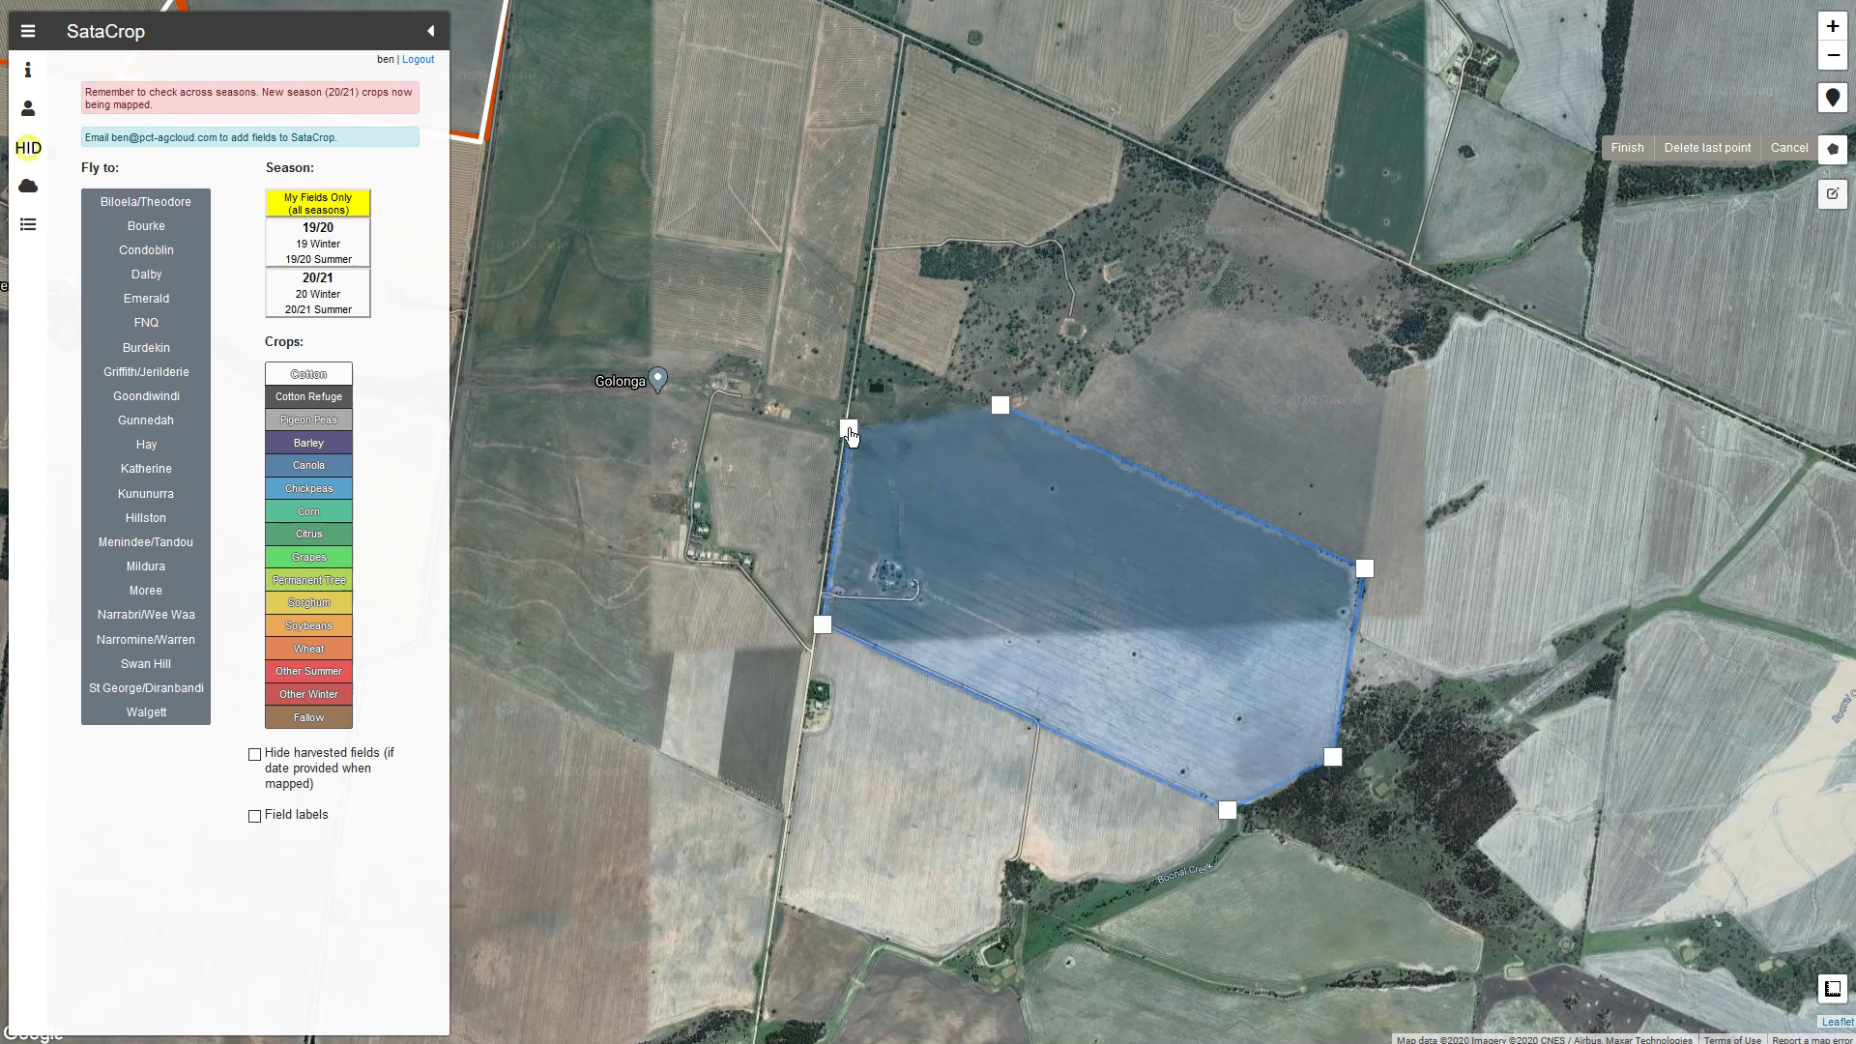
pyautogui.click(1003, 406)
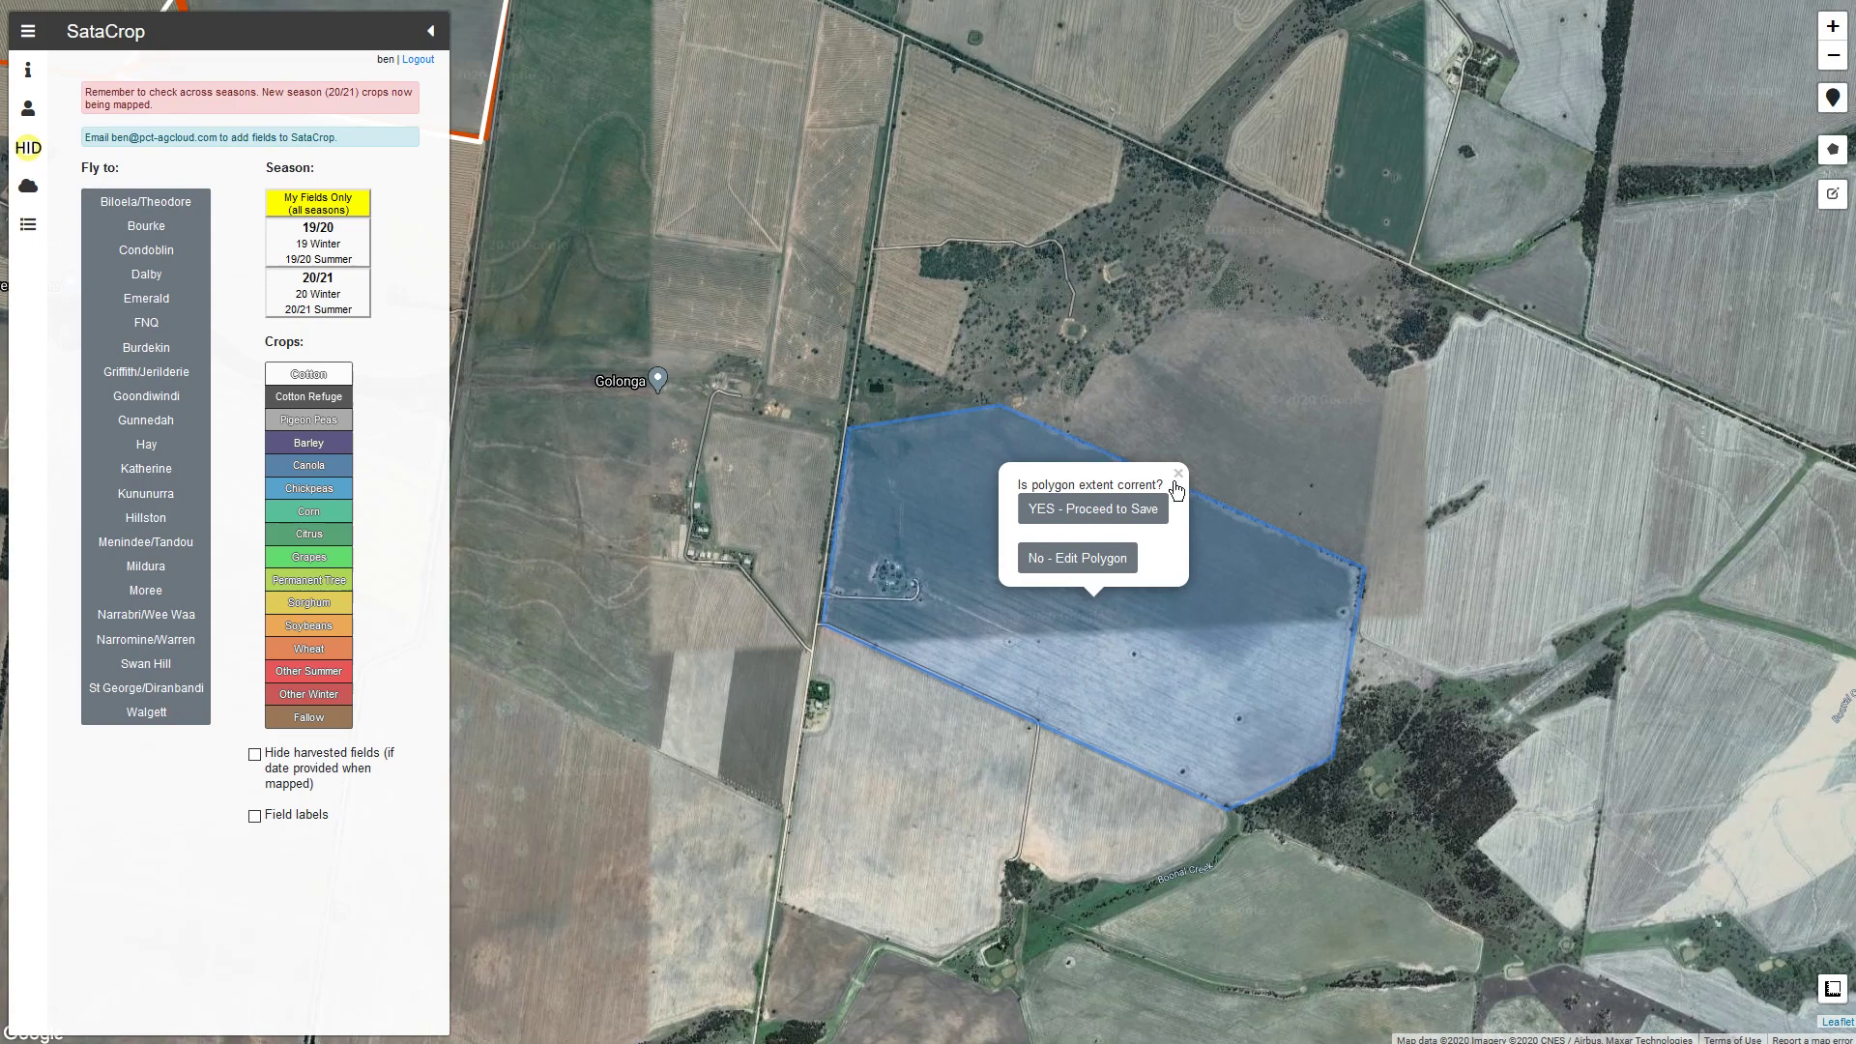
# Step: Add a corner midway along the new field's northeastern edge and confirm the polygon extent for saving
pyautogui.click(1080, 561)
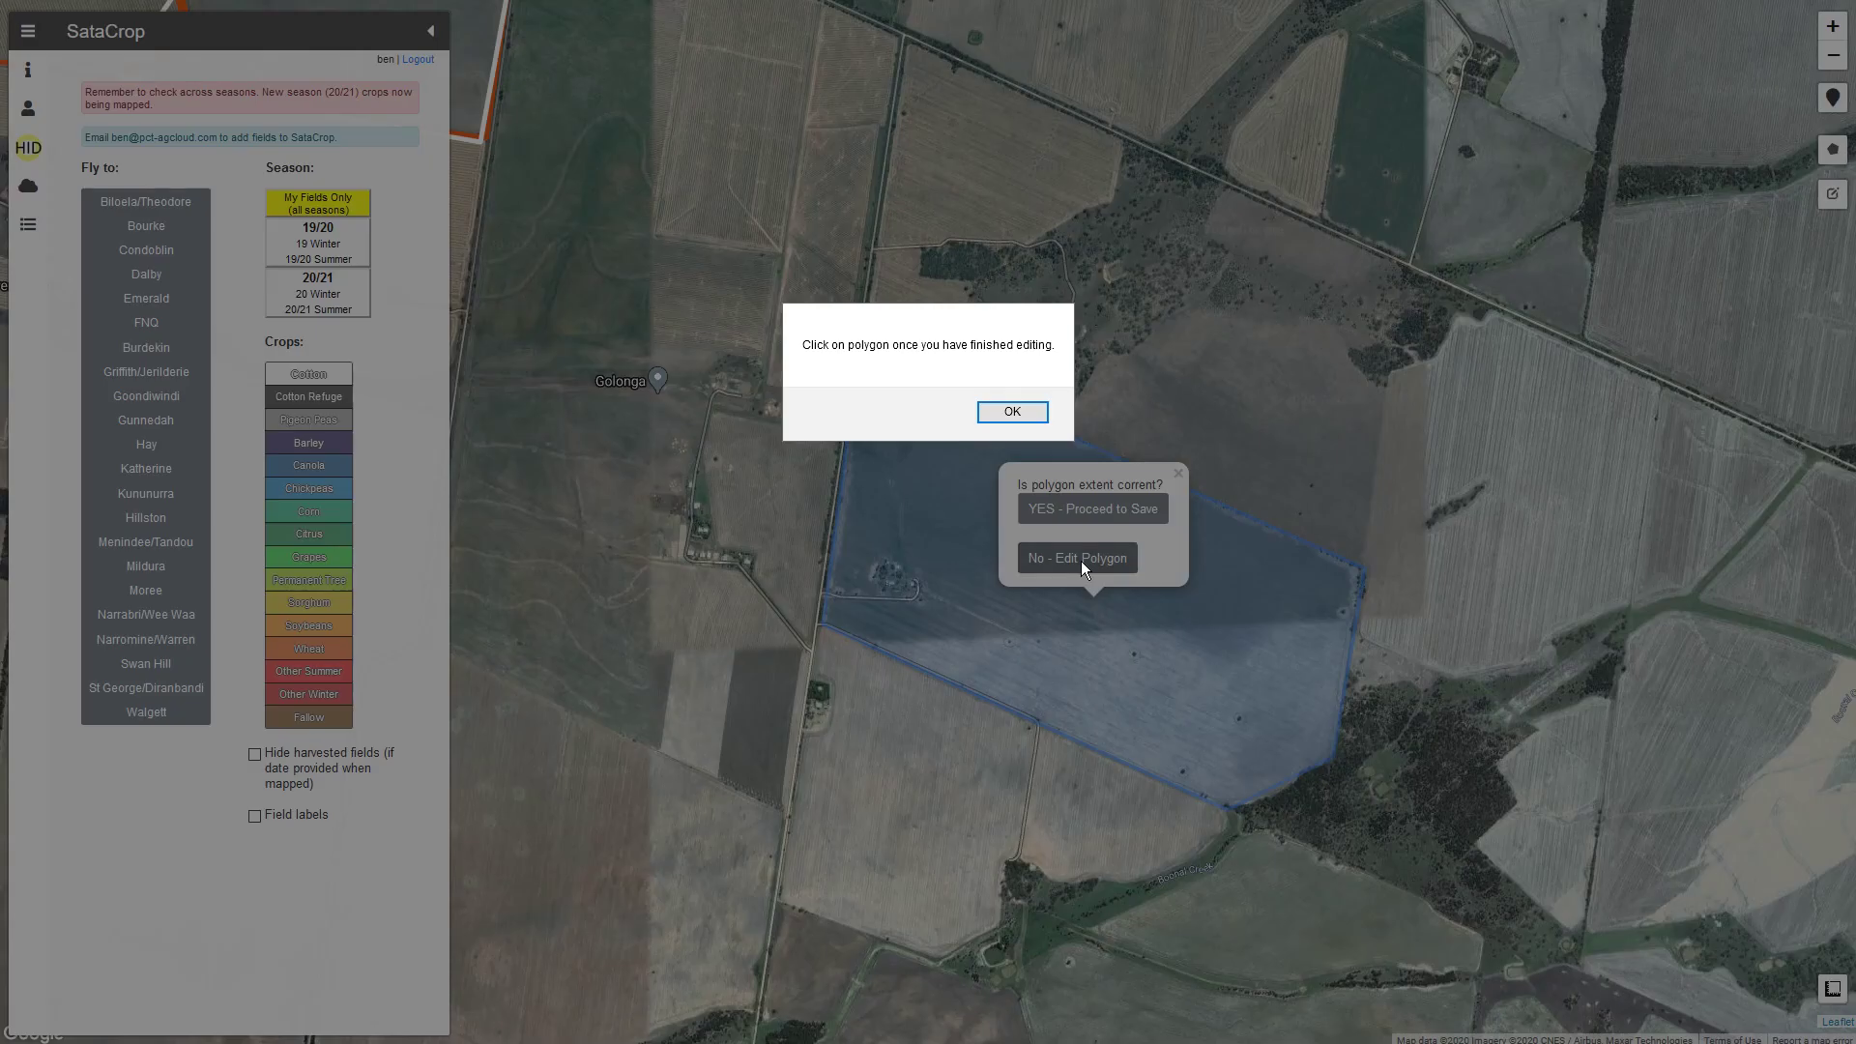
pyautogui.click(1040, 419)
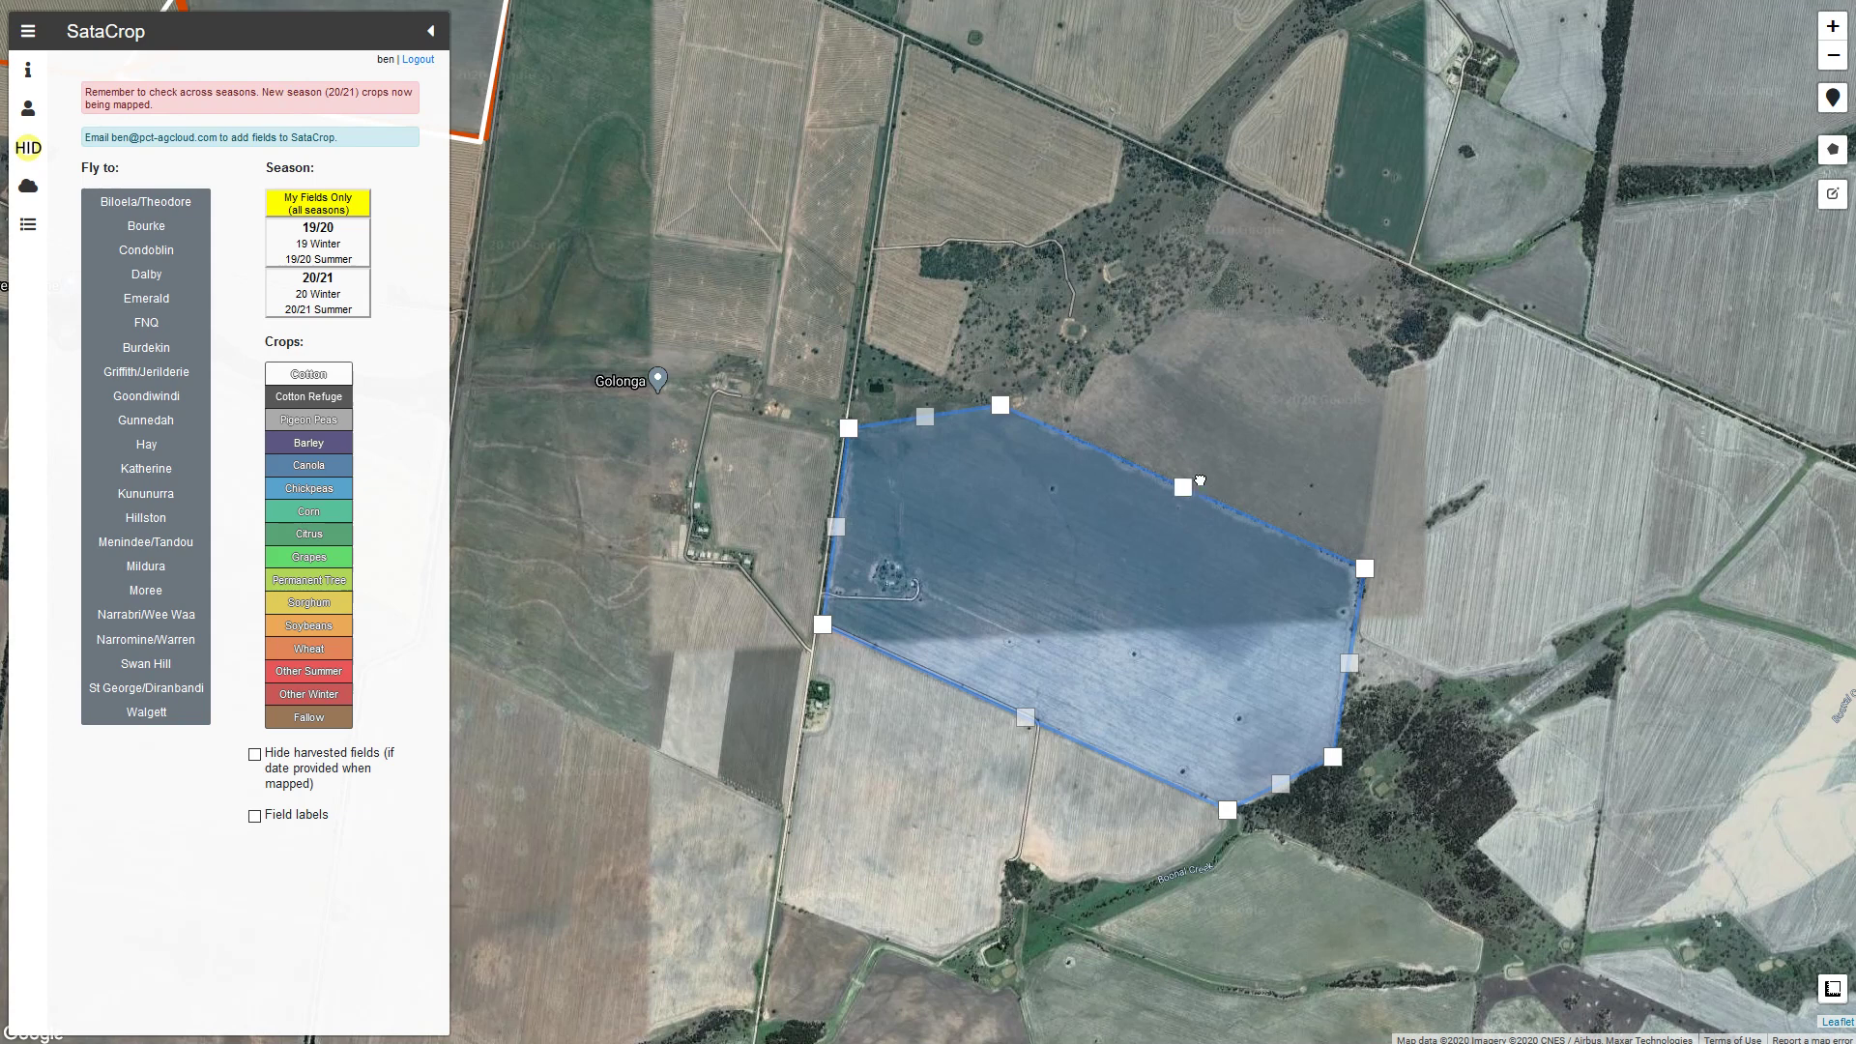
pyautogui.moveTo(1200, 481)
pyautogui.mouseDown()
pyautogui.moveTo(1237, 438)
pyautogui.moveTo(1186, 486)
pyautogui.mouseUp()
pyautogui.click(1014, 613)
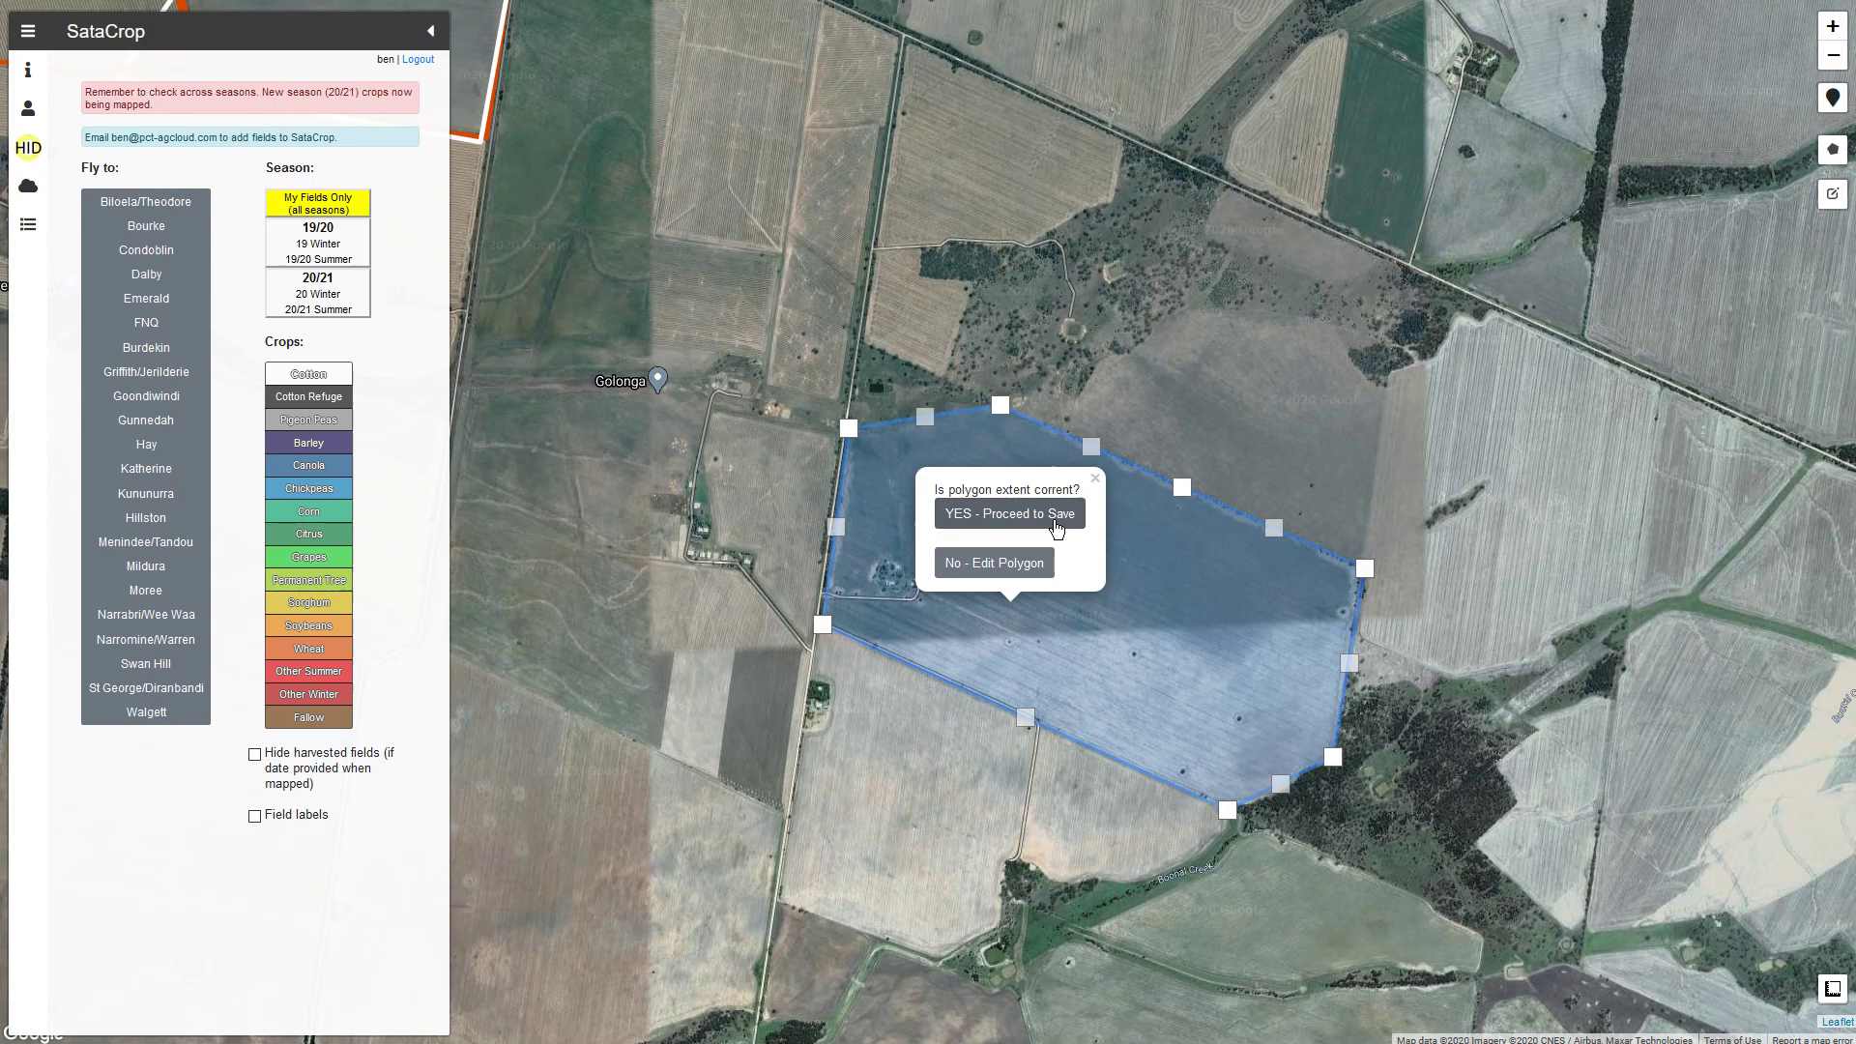
pyautogui.click(1057, 528)
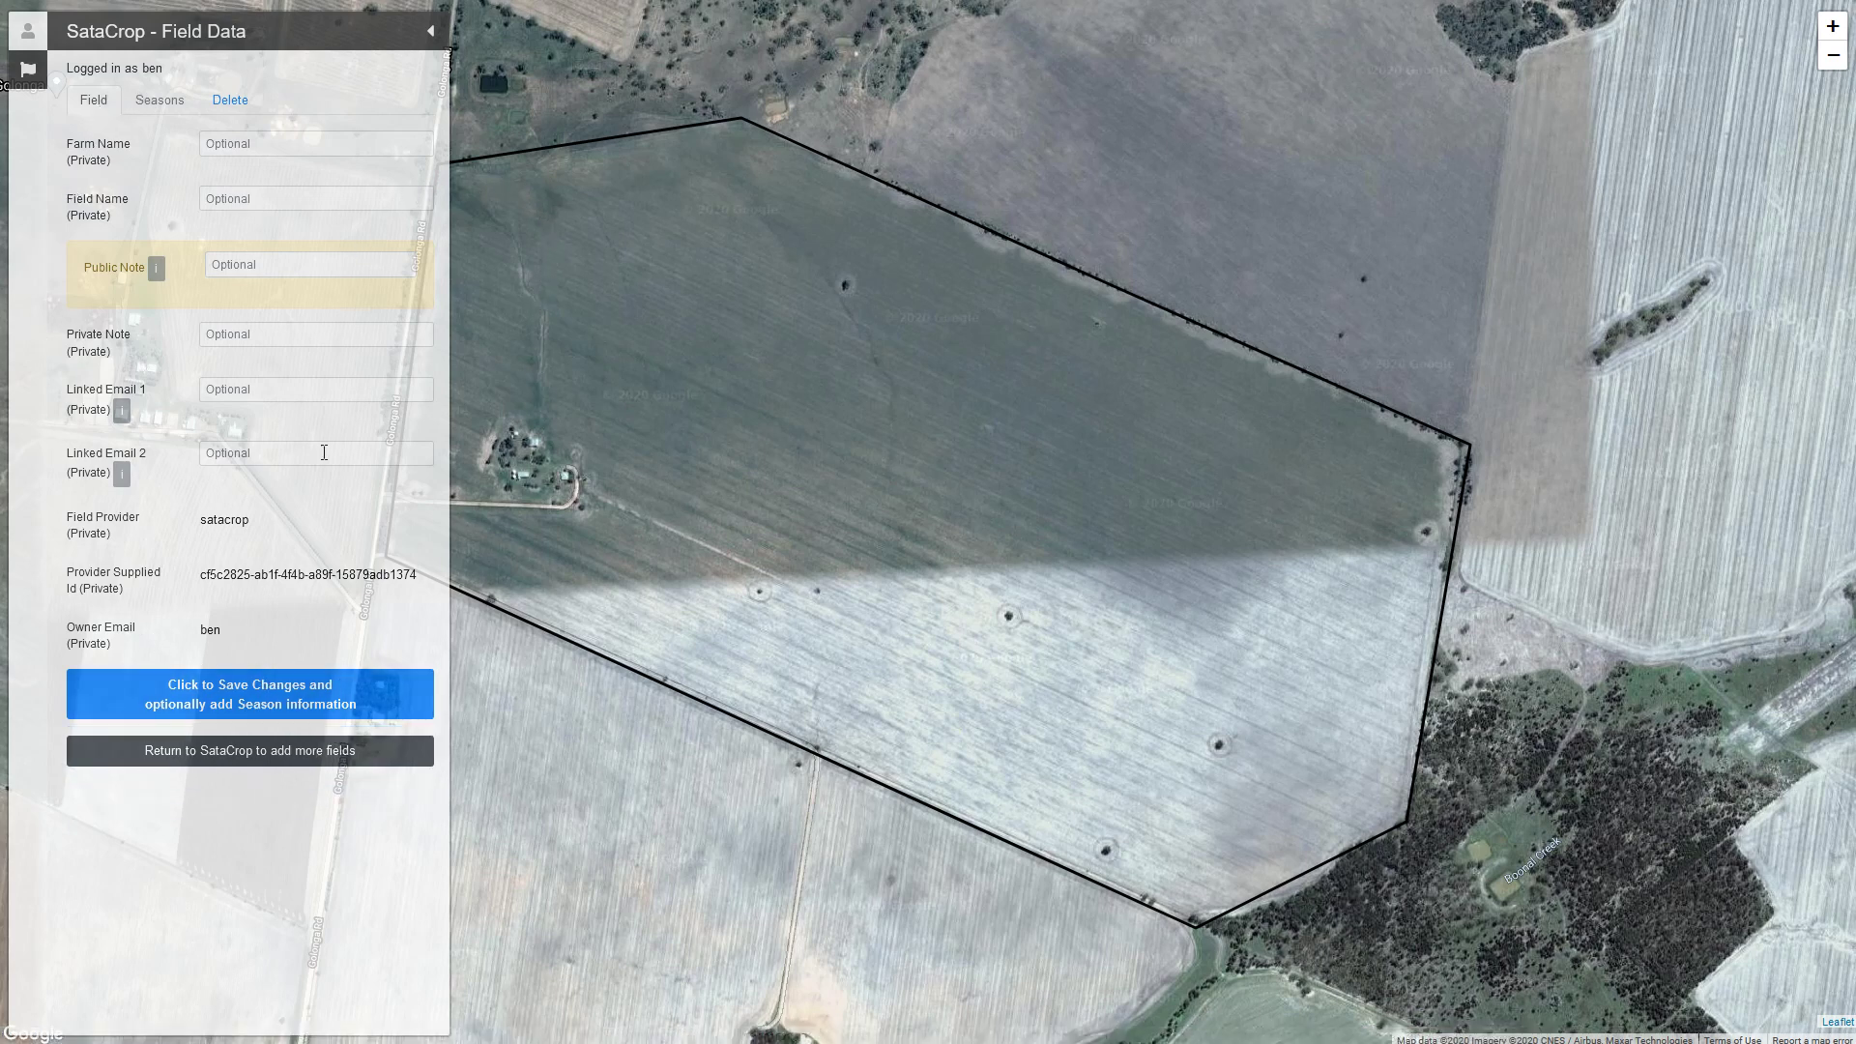
# Step: Save the new field with its optional details blank, set its season 20-21 crop to Sorghum, save and return to the map
pyautogui.click(301, 707)
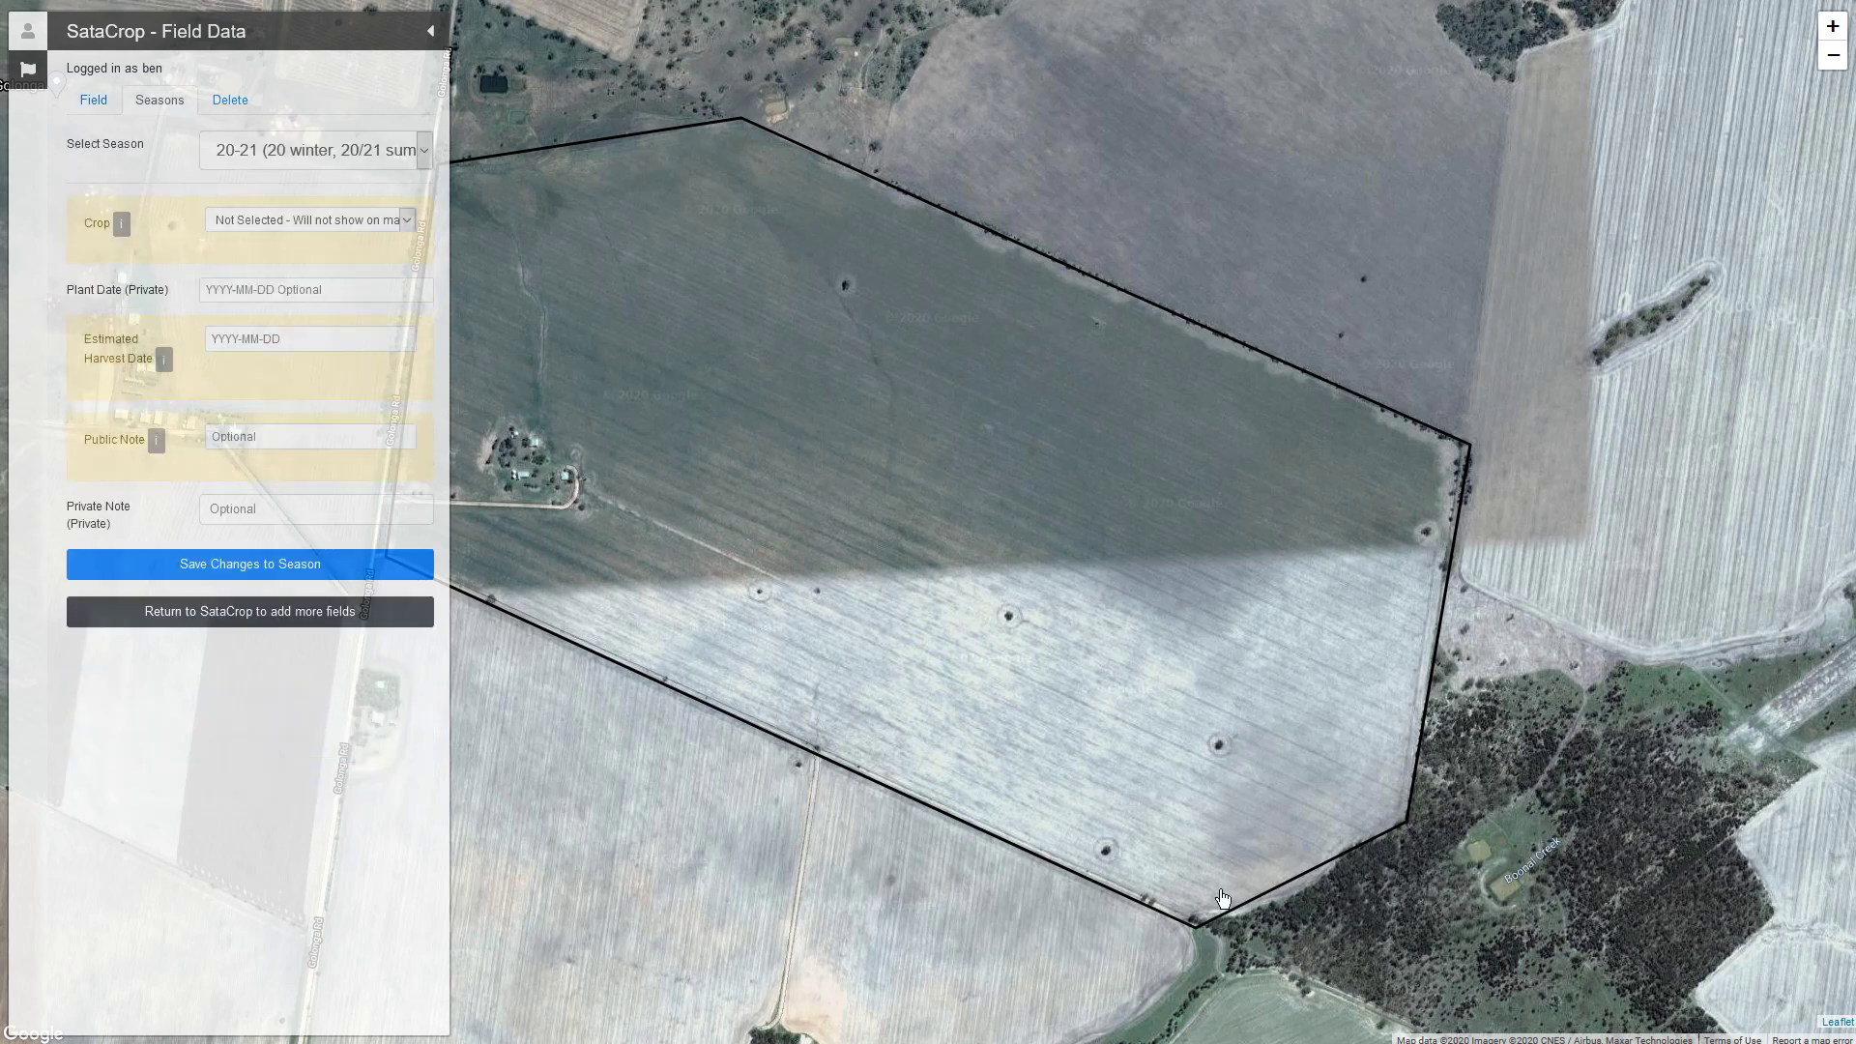
pyautogui.click(294, 147)
pyautogui.click(298, 270)
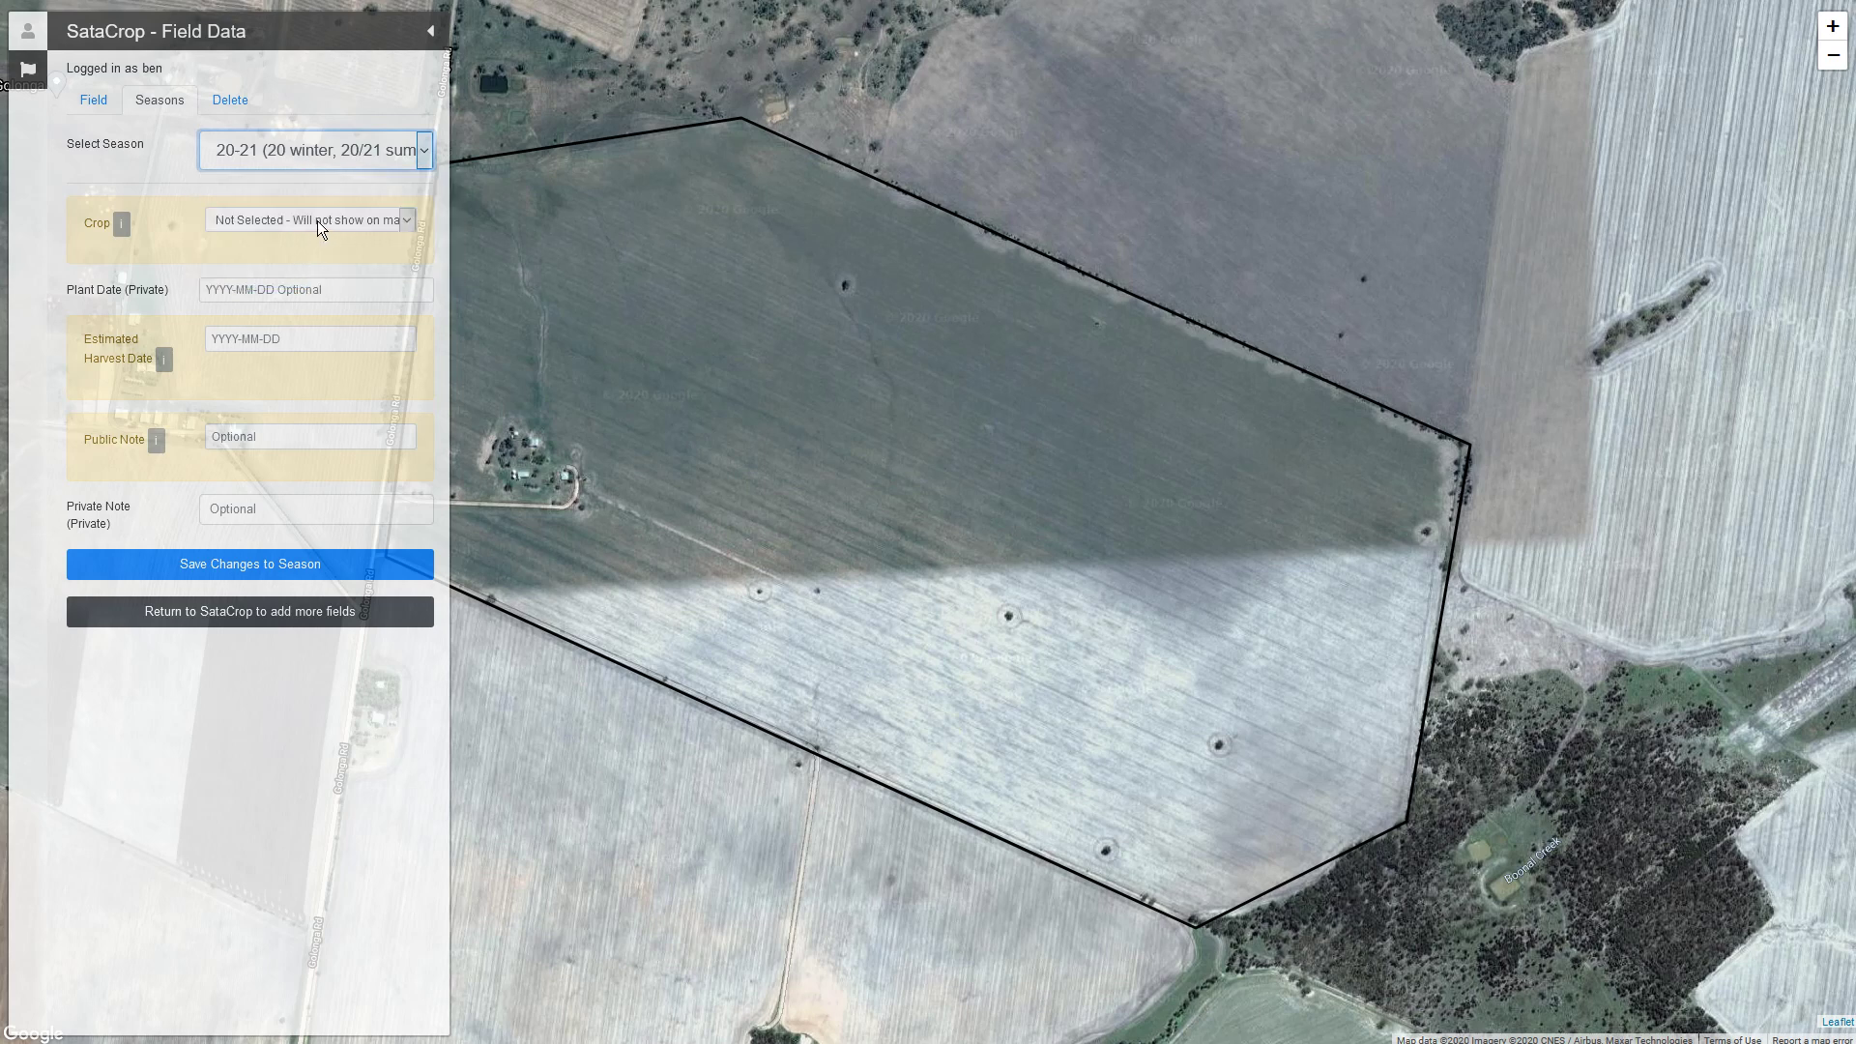
pyautogui.click(317, 221)
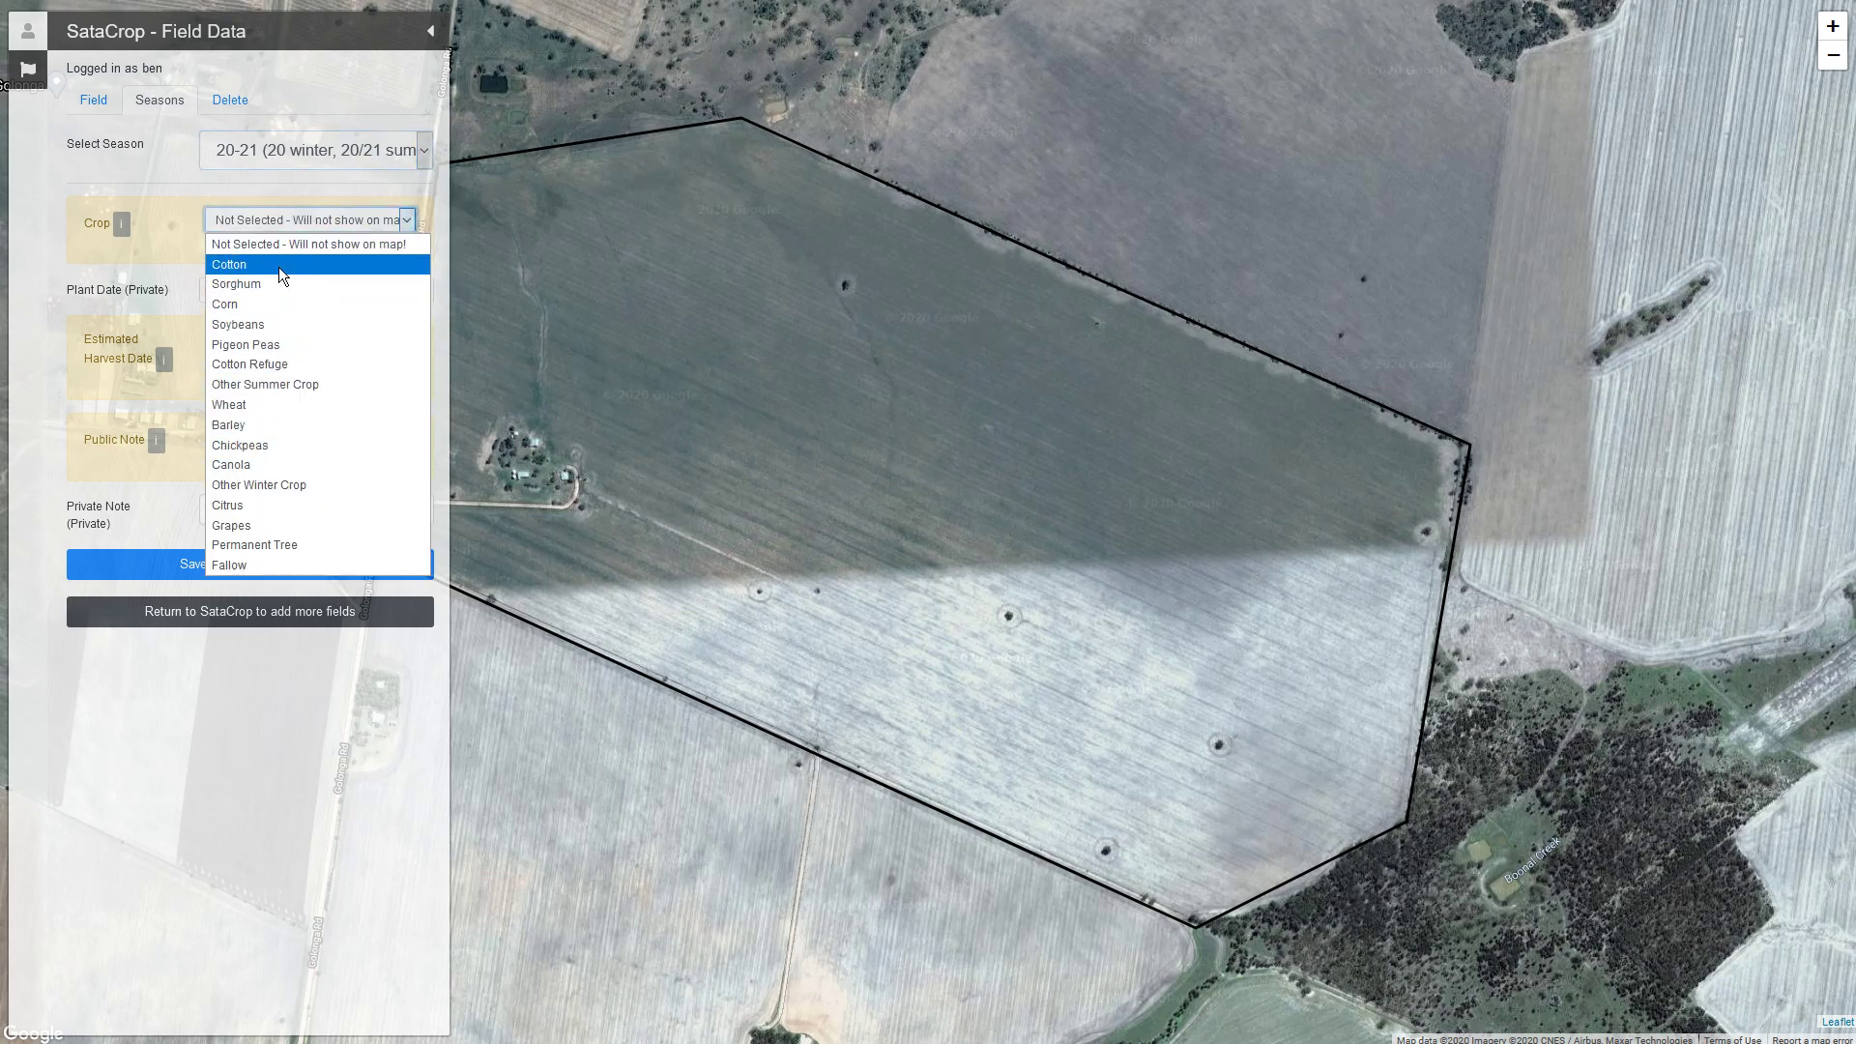
pyautogui.click(269, 281)
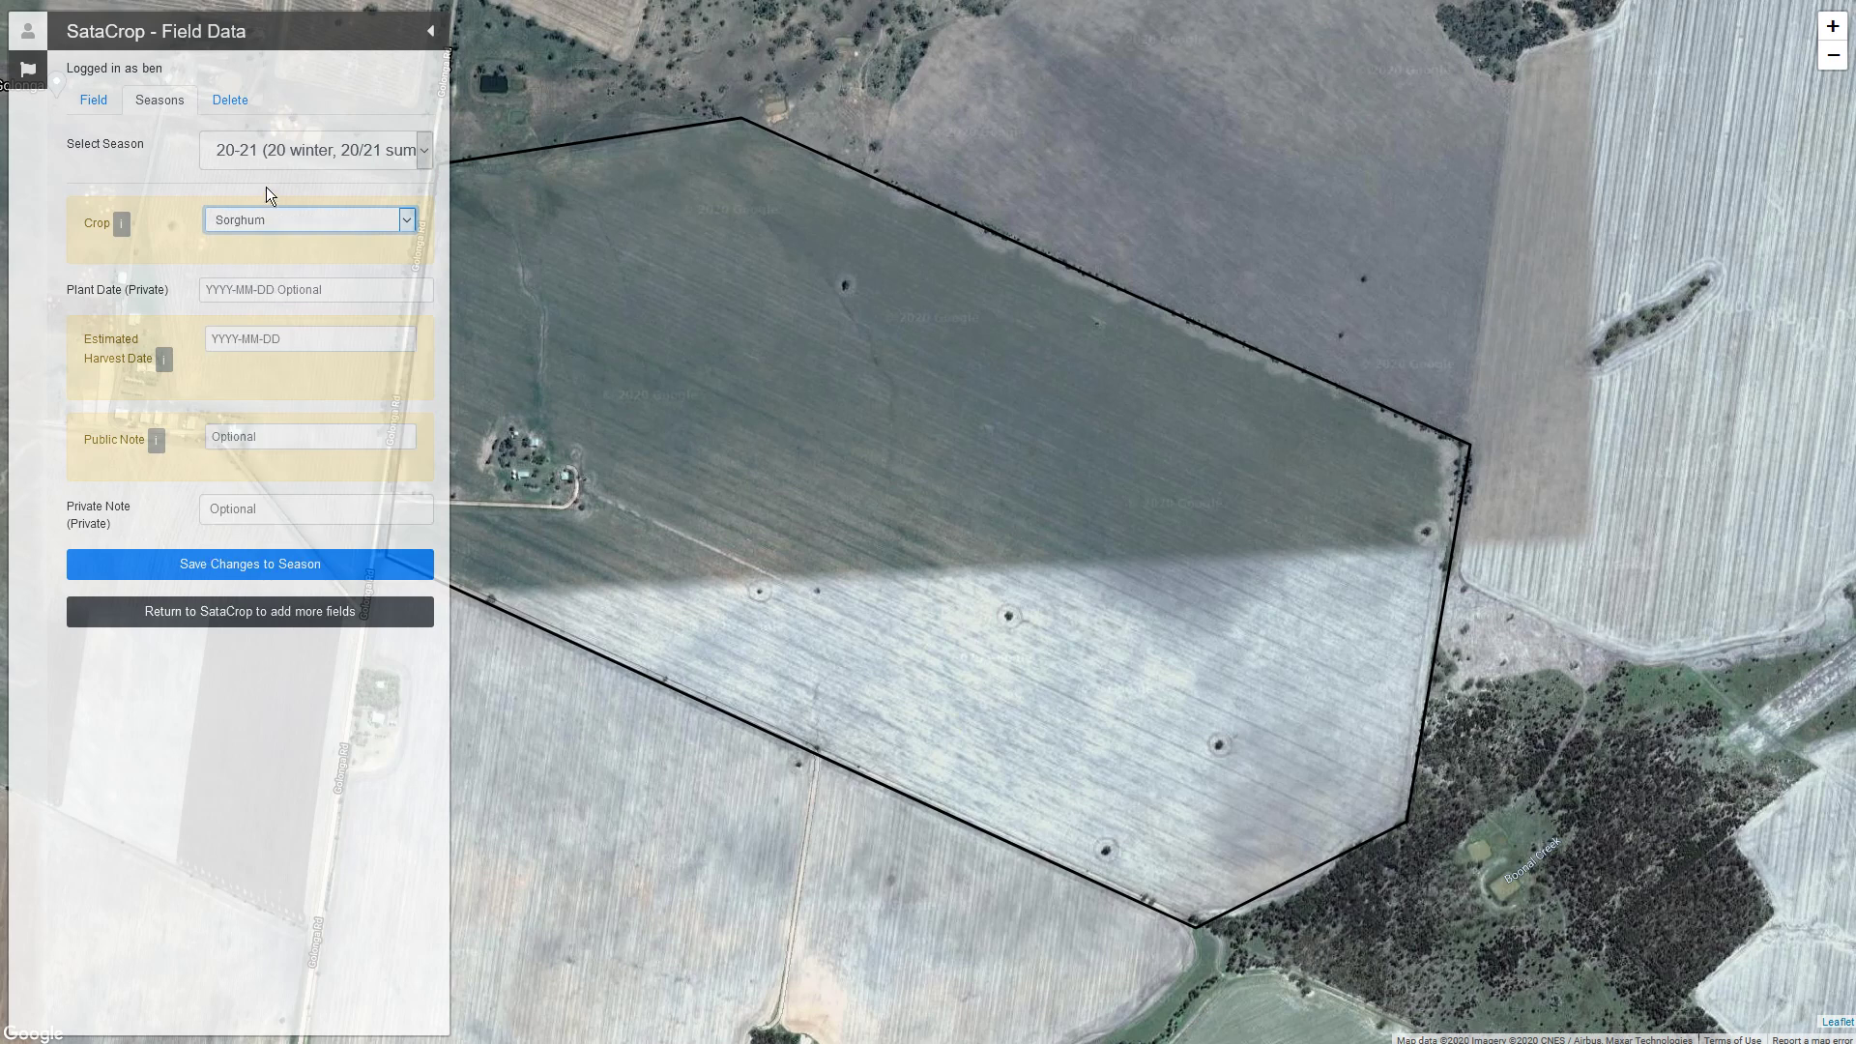
pyautogui.click(296, 575)
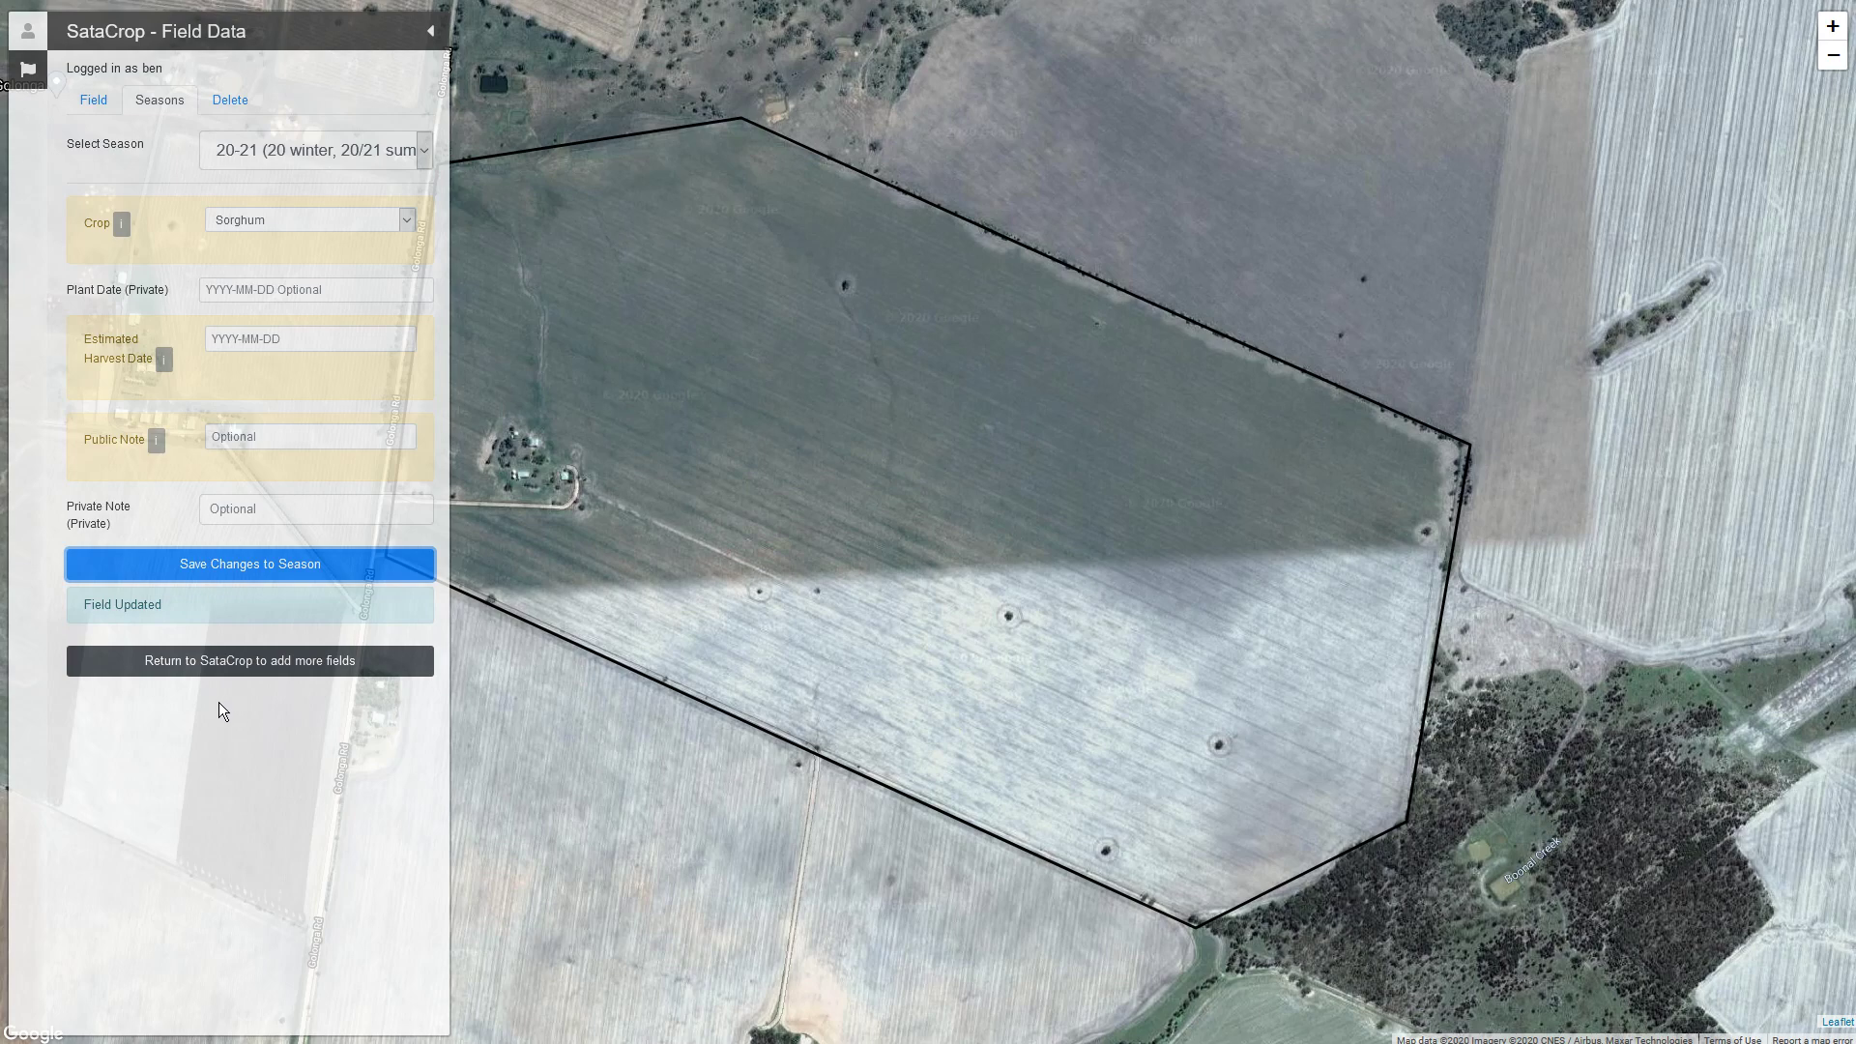
pyautogui.click(239, 665)
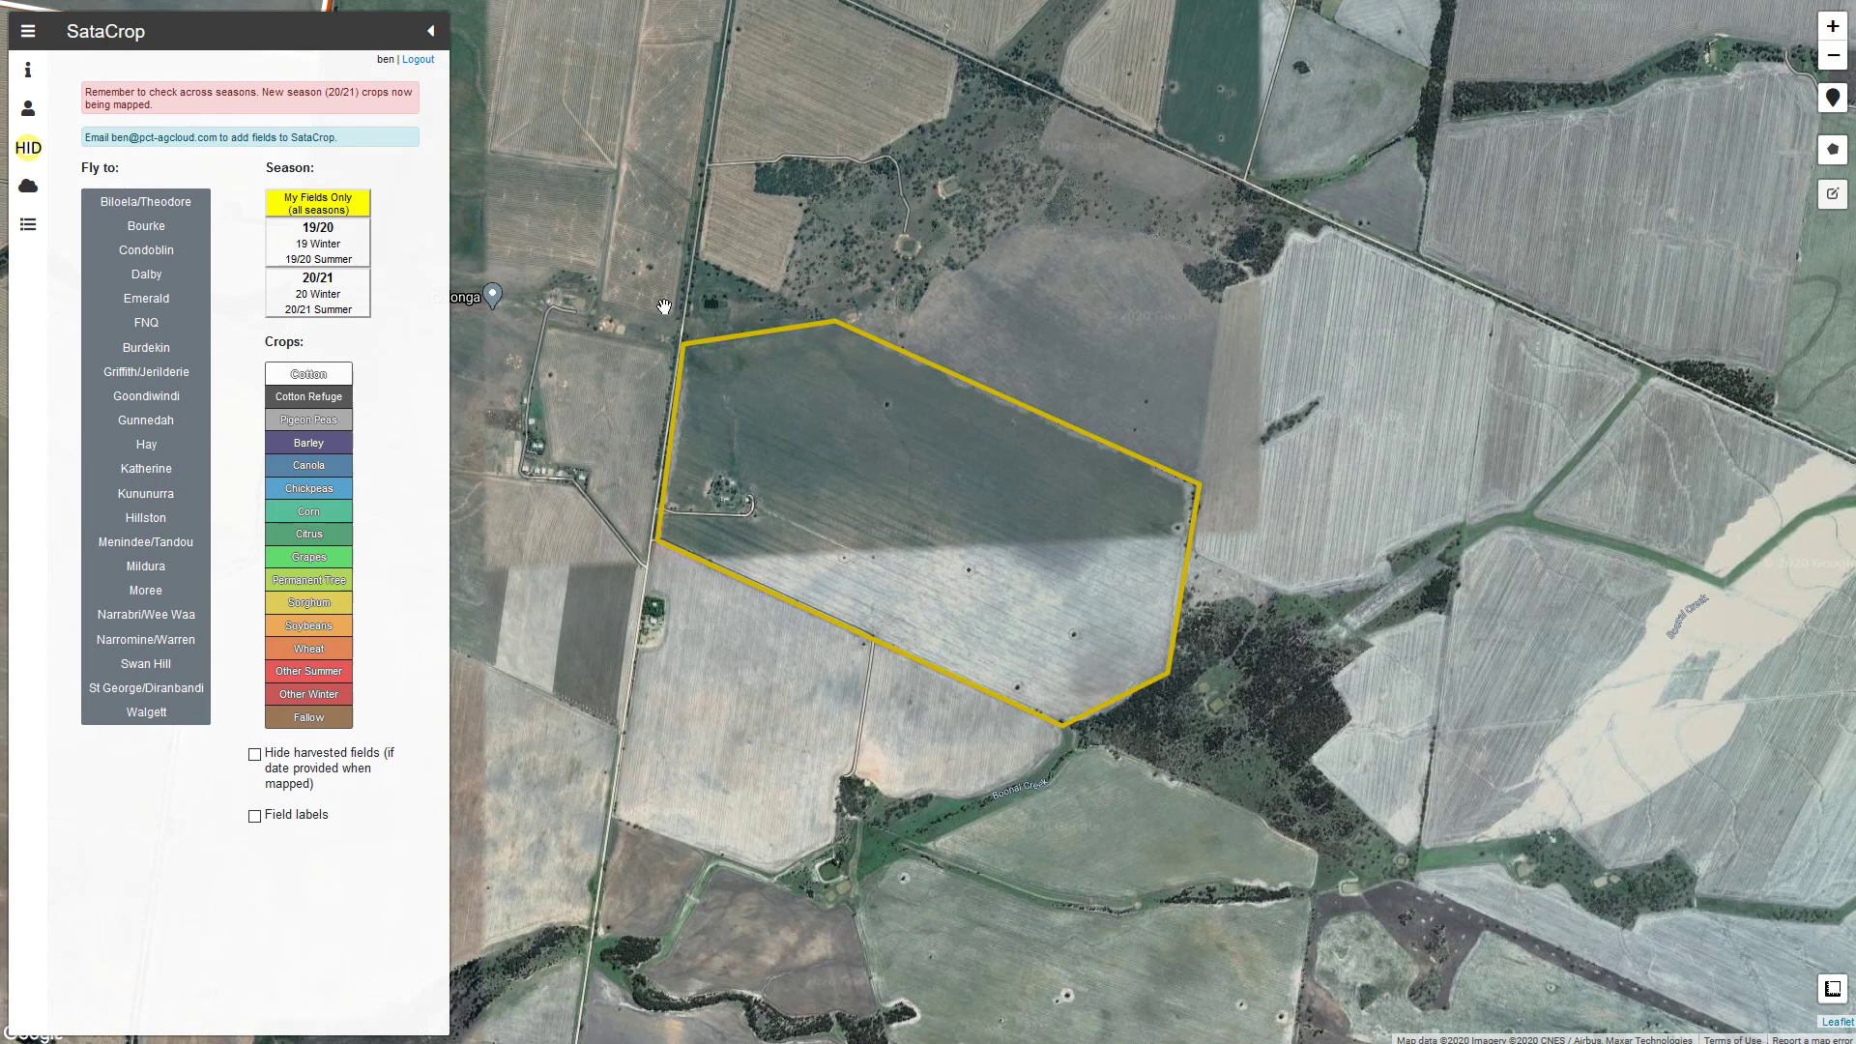
# Step: Open the field list and search it for G1
pyautogui.moveTo(666, 306); pyautogui.dragTo(669, 339)
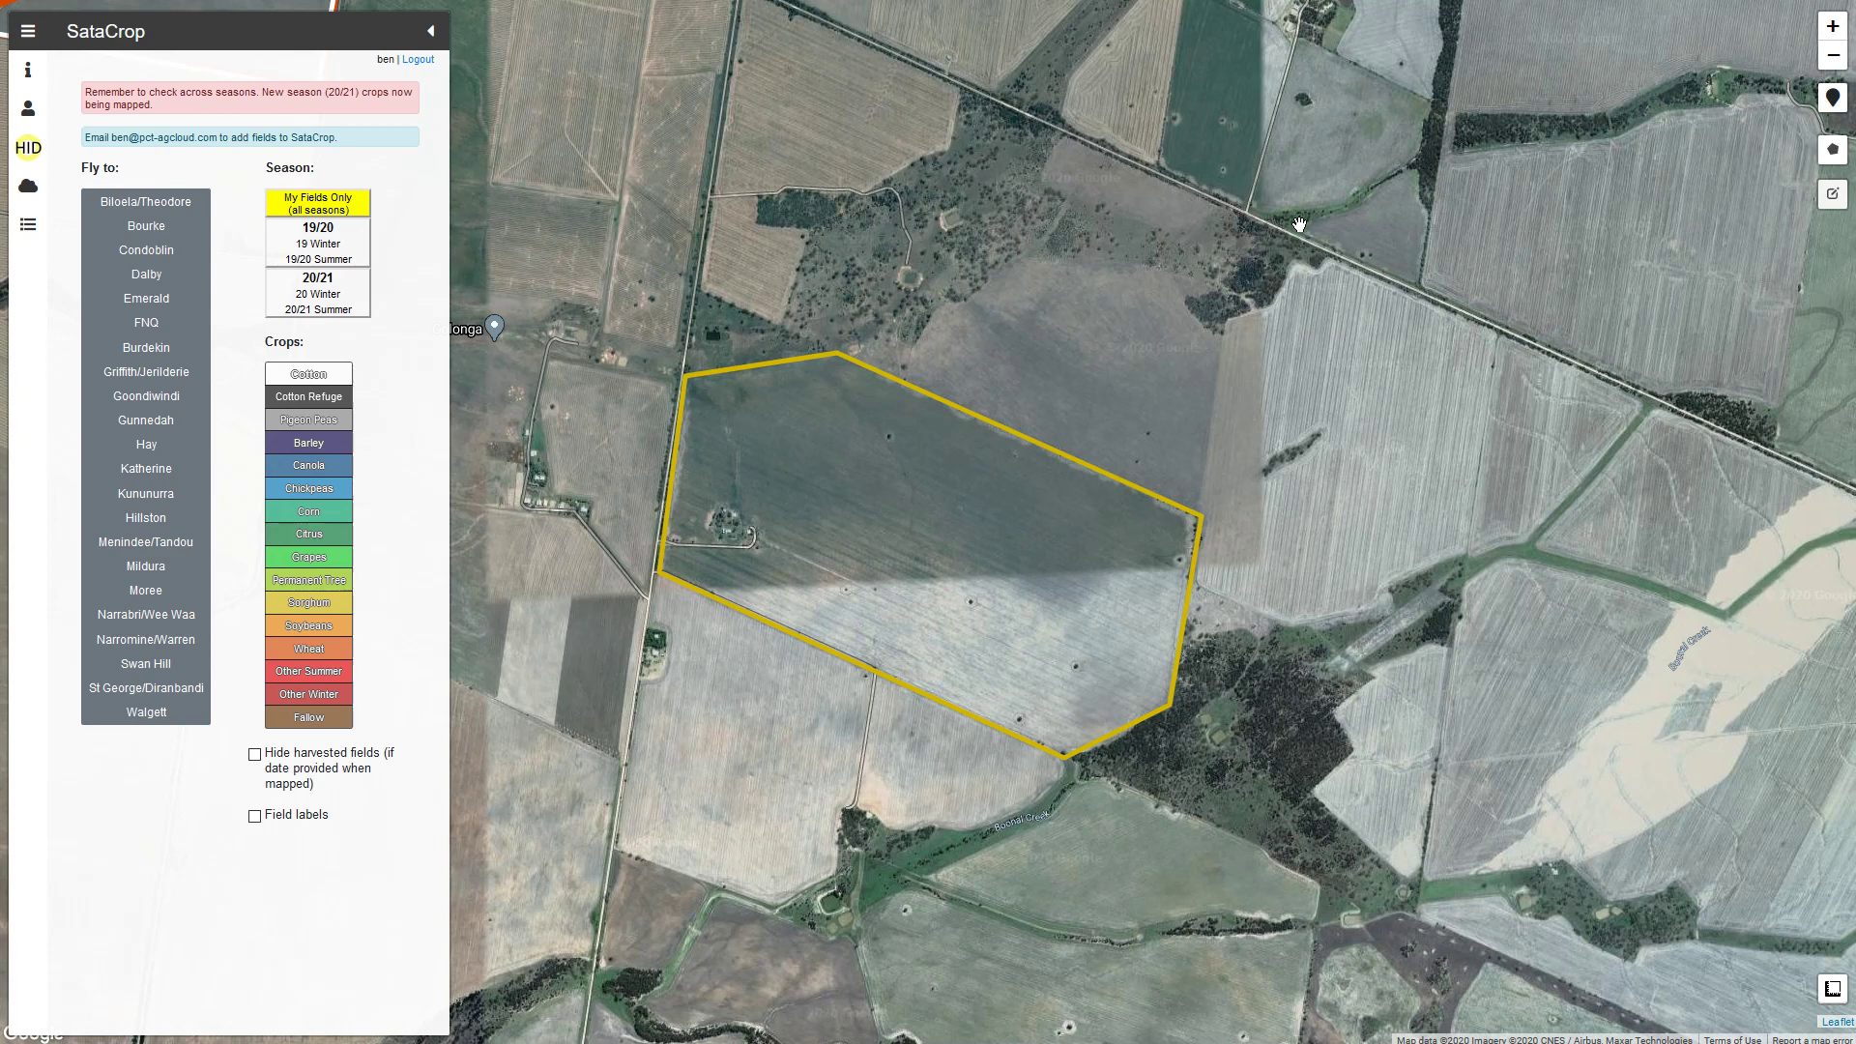
pyautogui.click(28, 224)
pyautogui.click(111, 88)
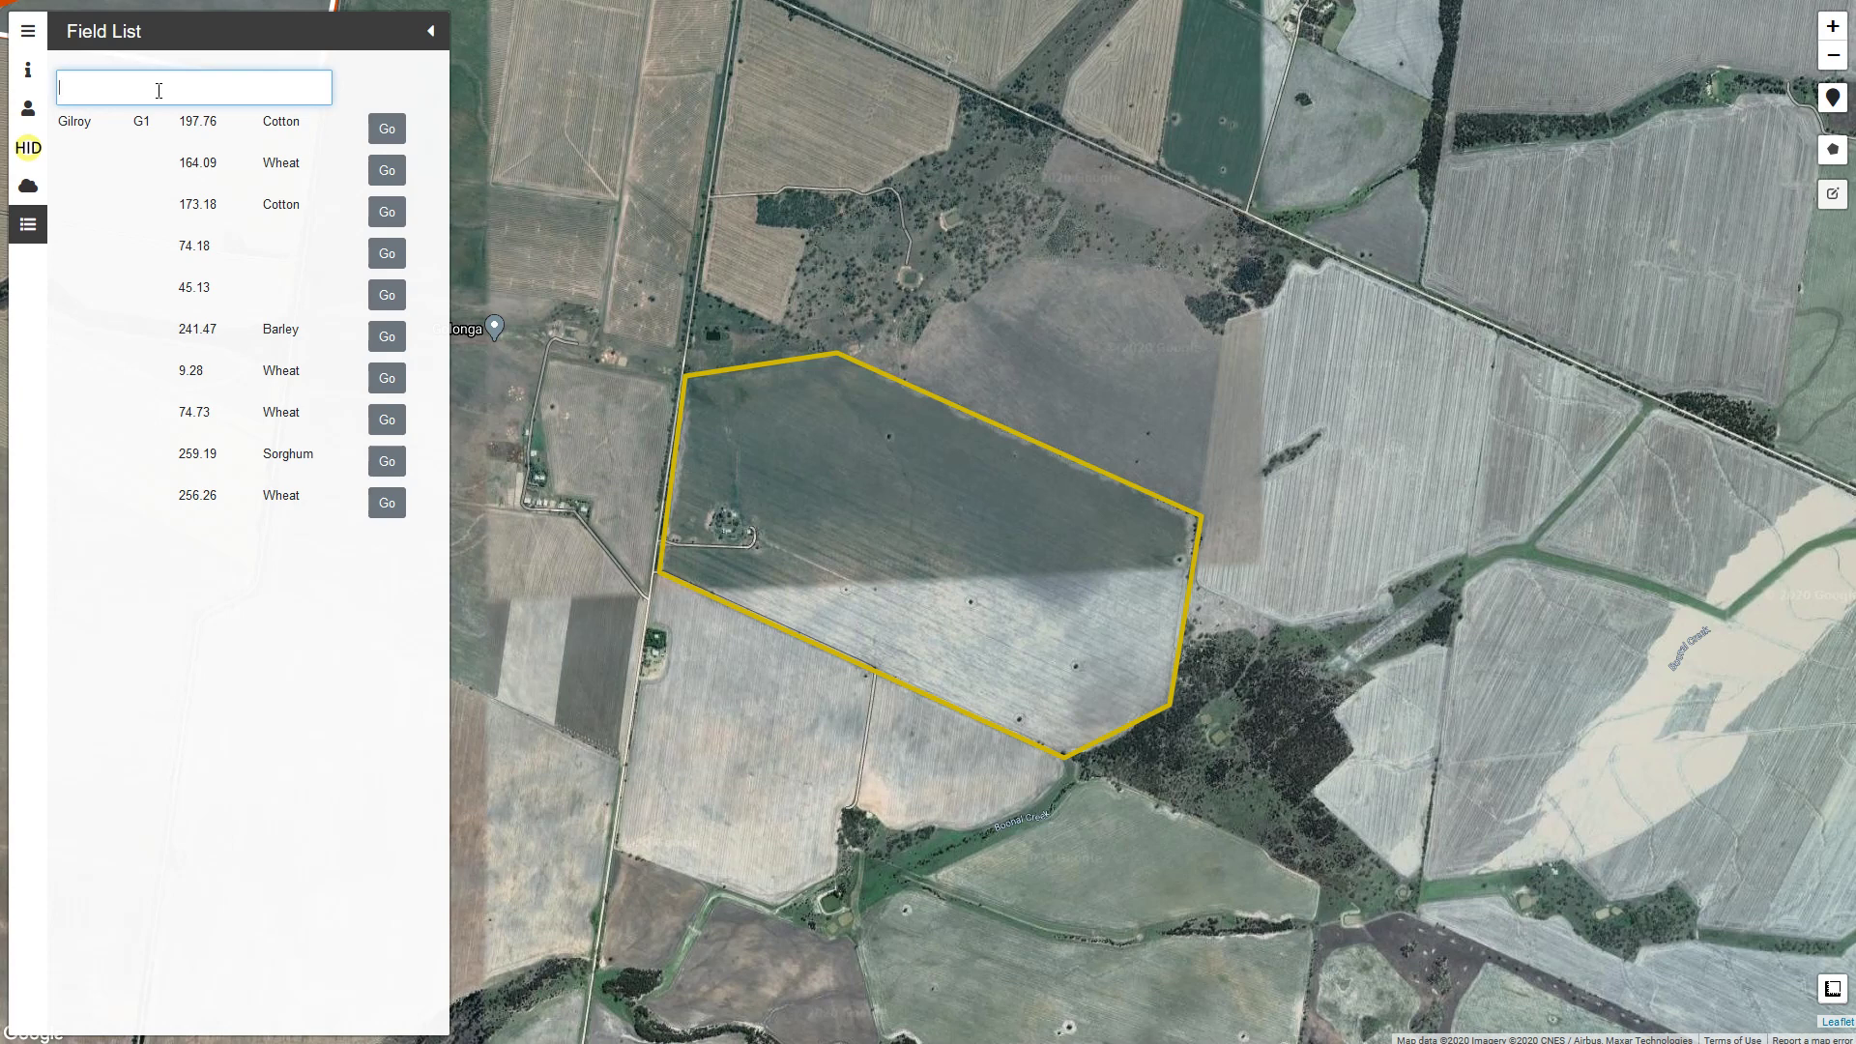
pyautogui.write('G1')
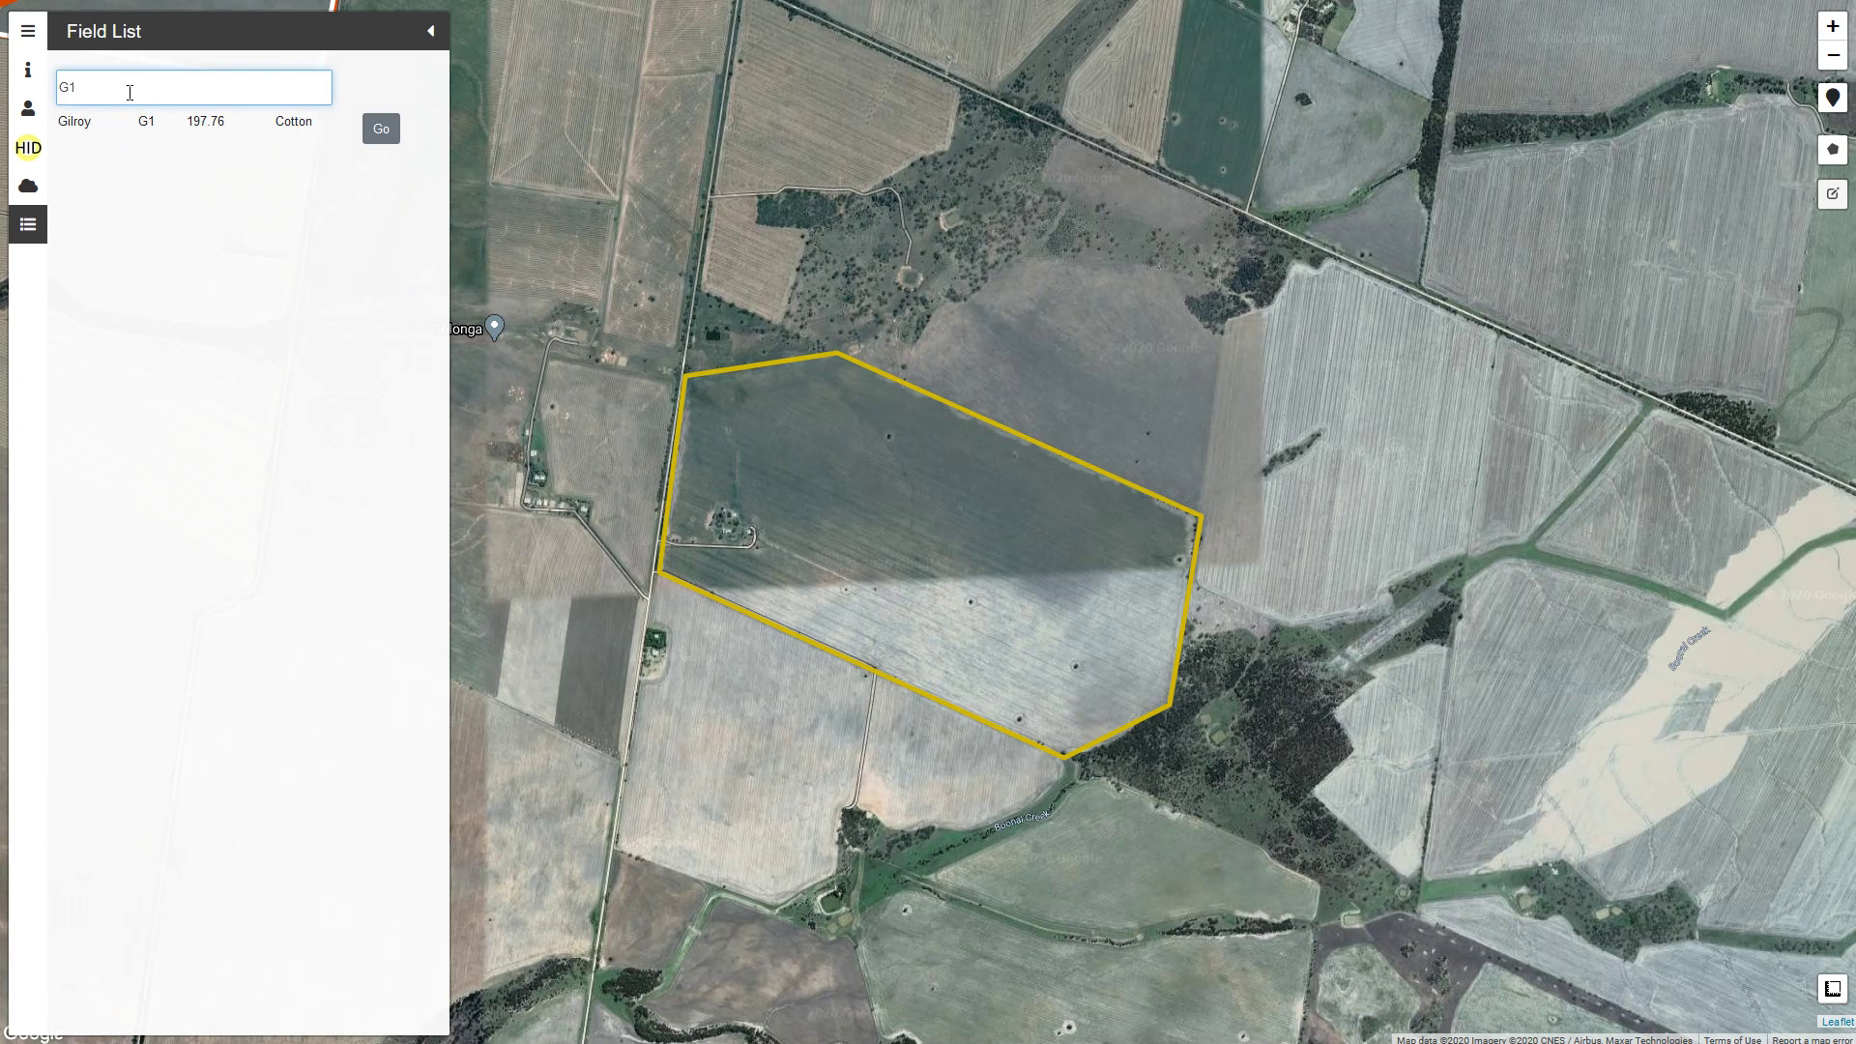
# Step: Replace the field list search with Cott and go to the Gilroy G1 cotton field on the map
pyautogui.press('BackSpace')
pyautogui.press('BackSpace')
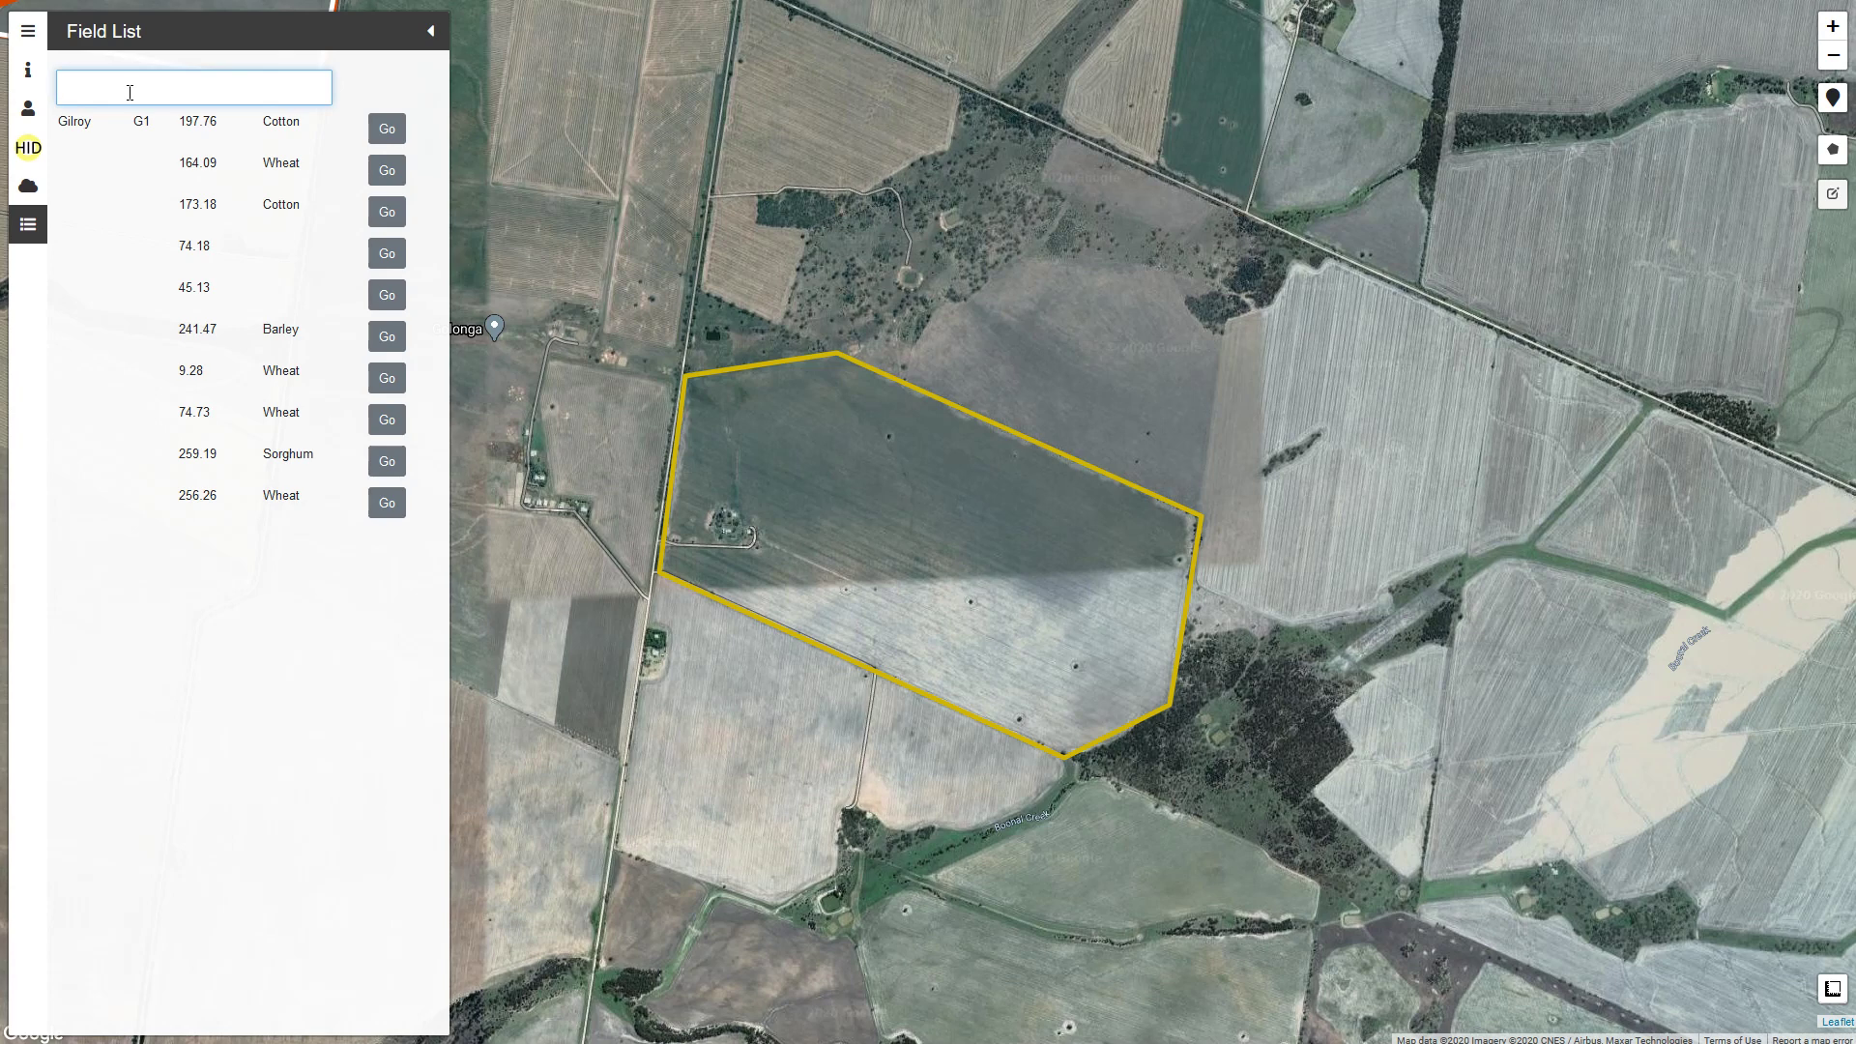
pyautogui.write('Cott')
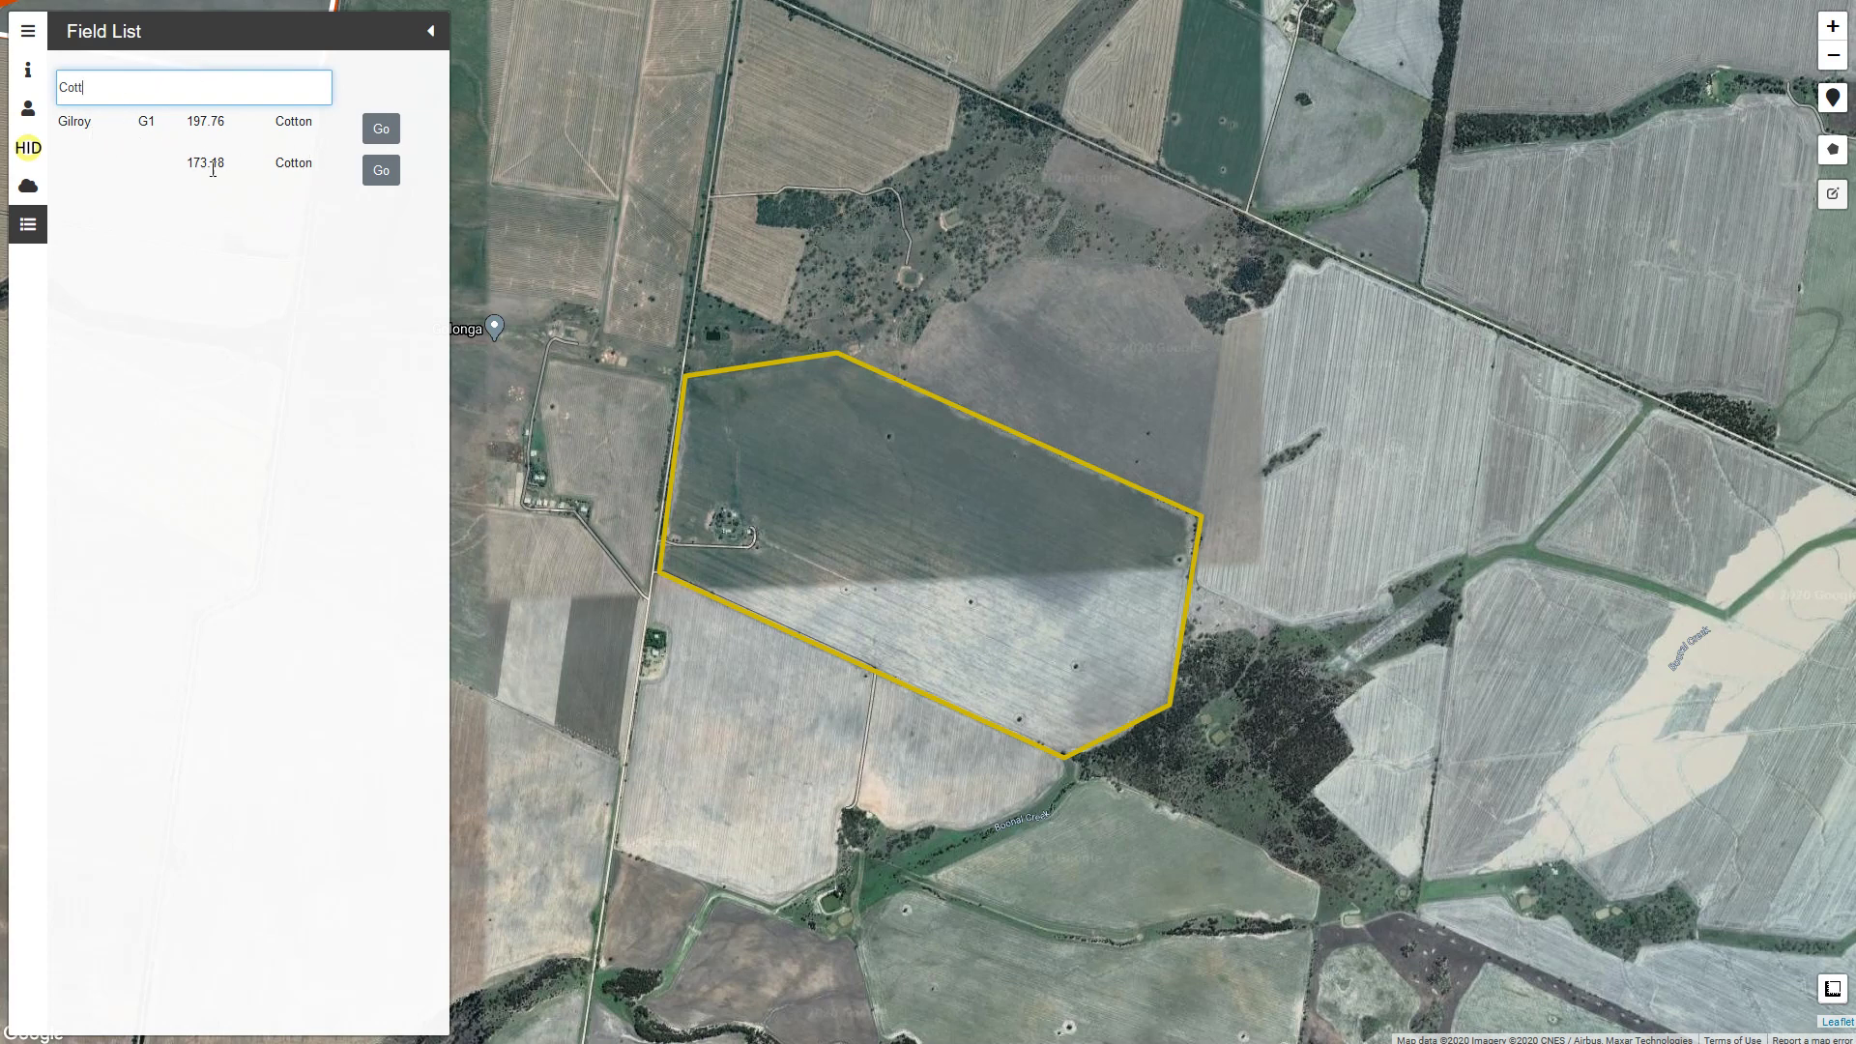
pyautogui.click(368, 131)
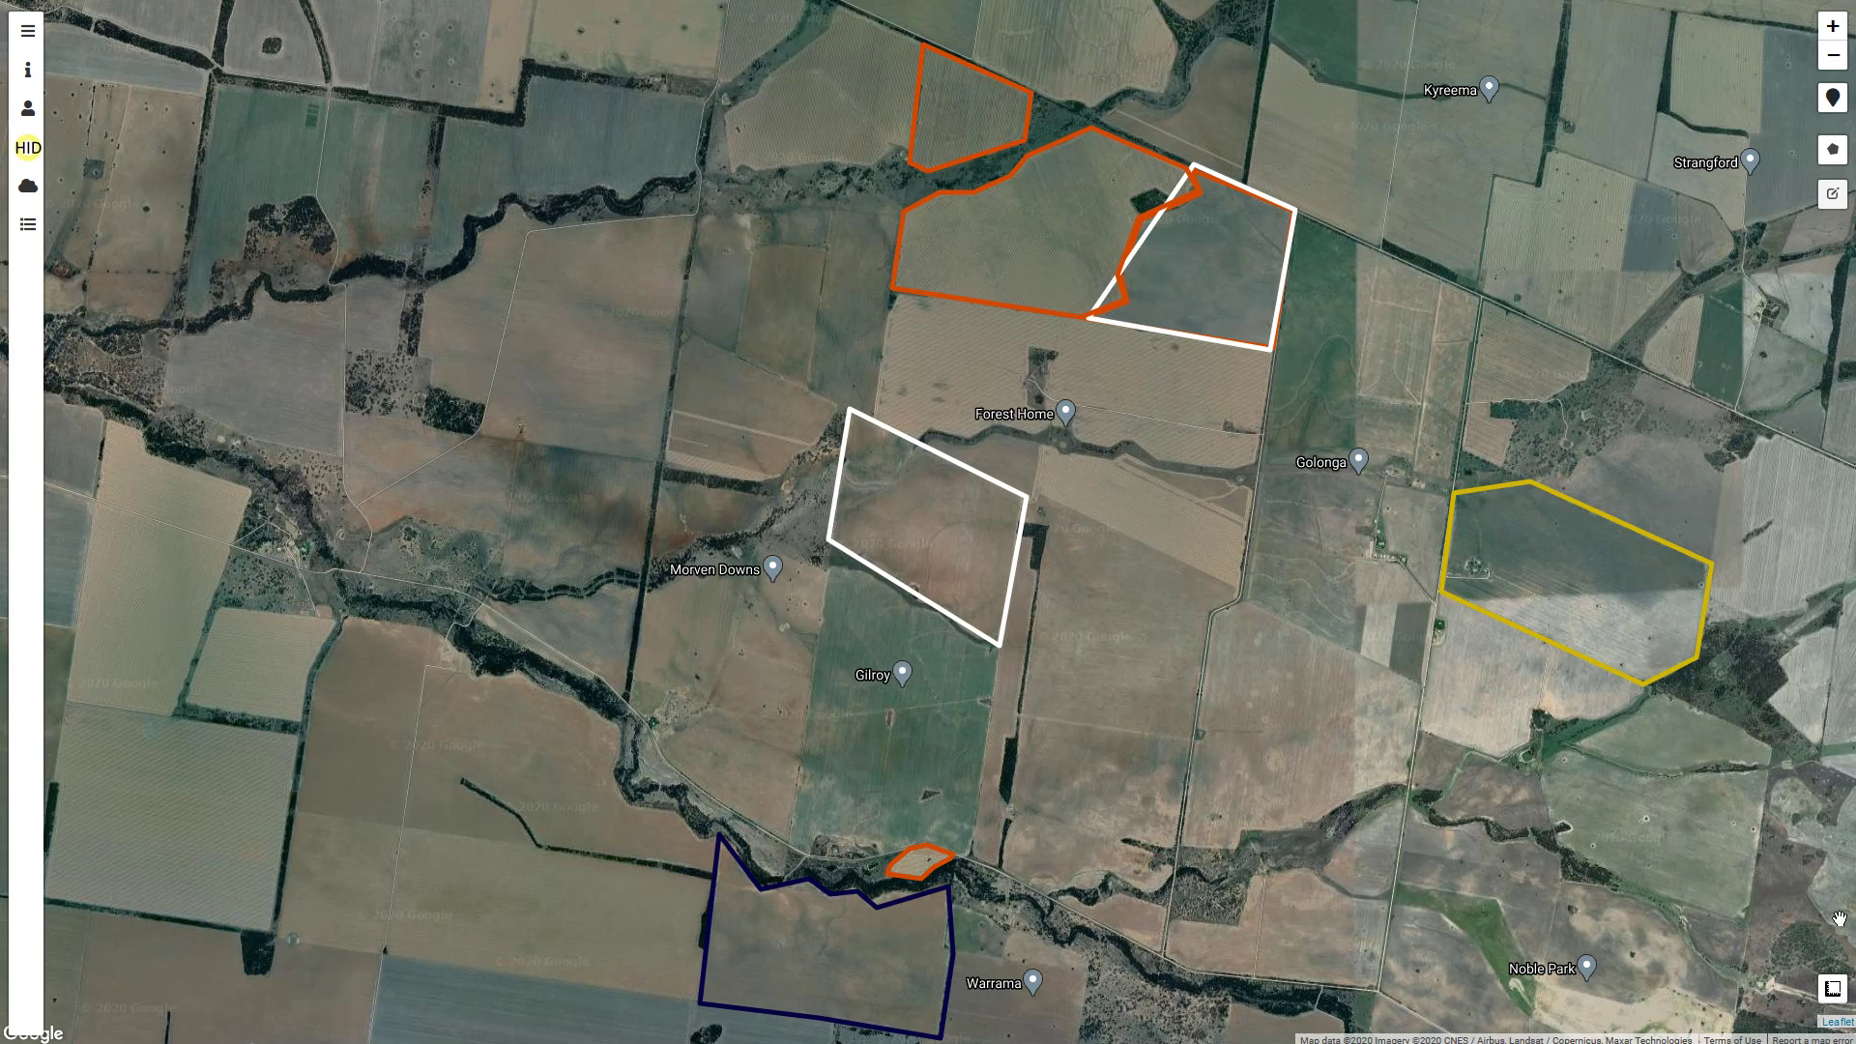
# Step: Measure a five-corner area between the Gilroy cotton field and the new sorghum field, and delete the measurement
pyautogui.click(1807, 982)
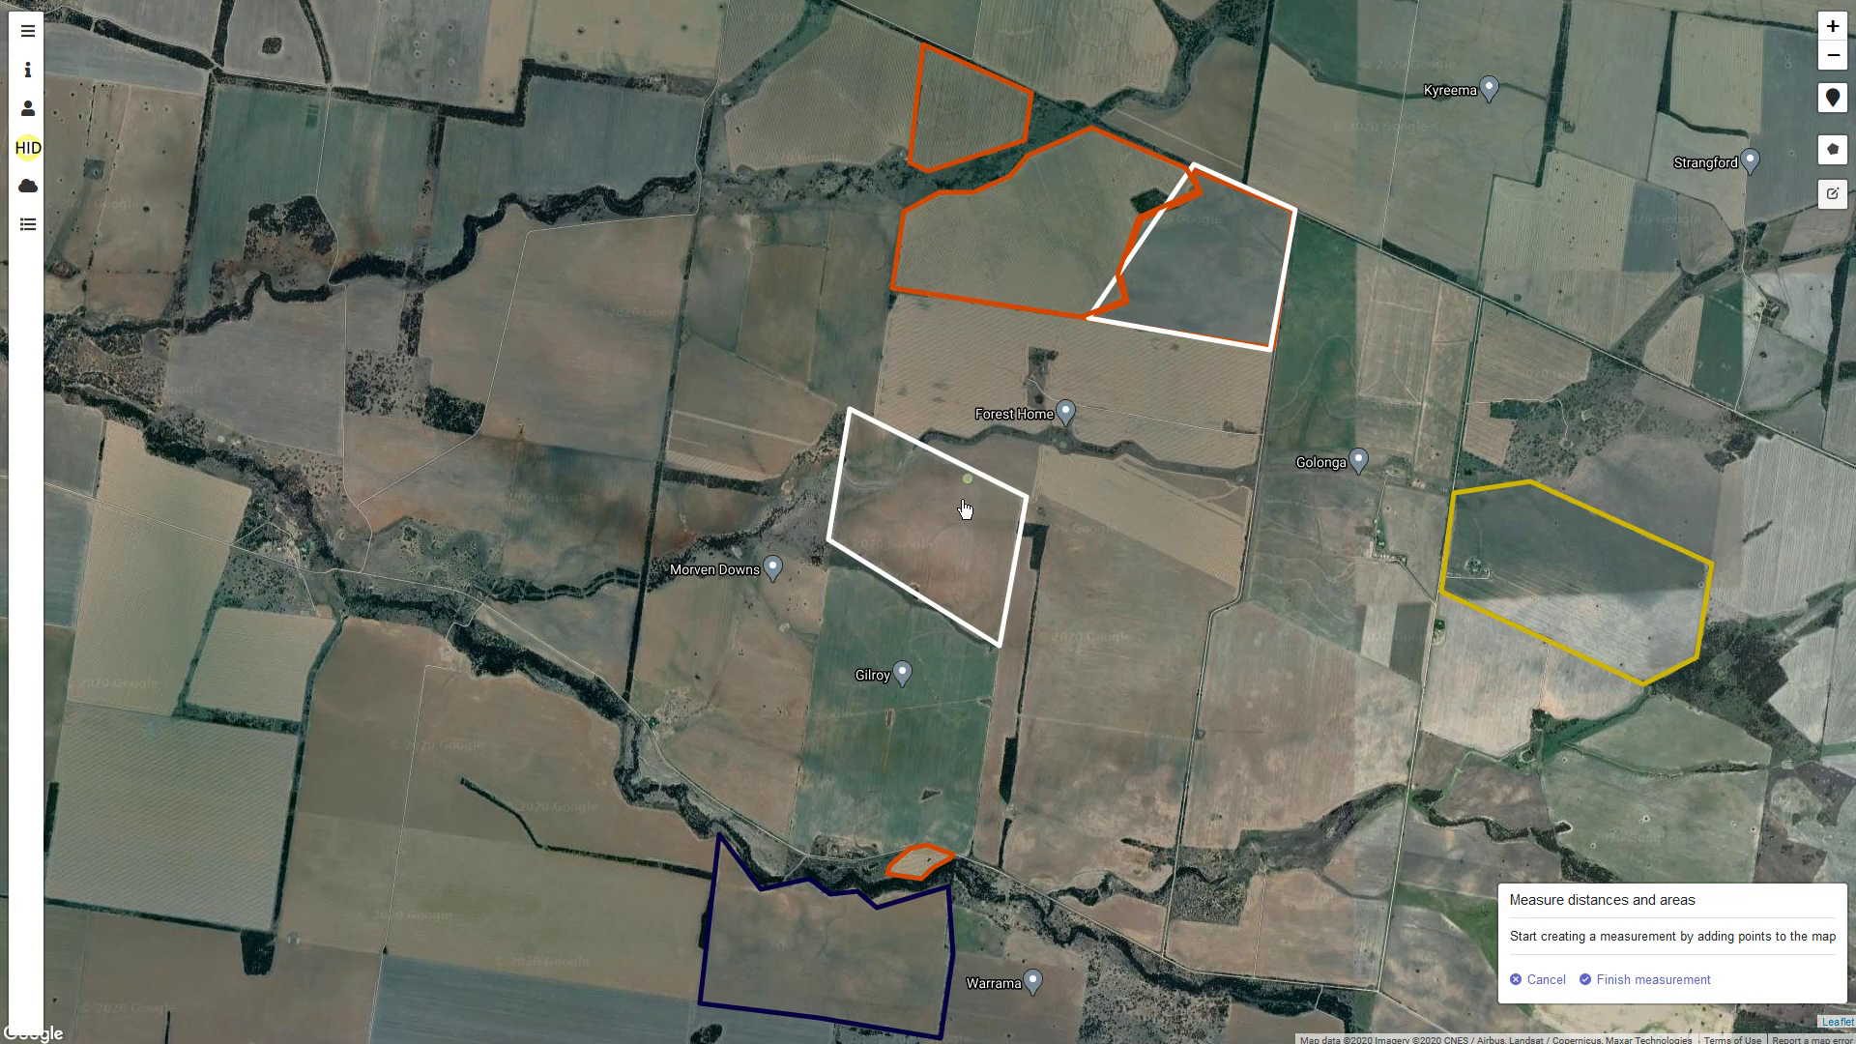
pyautogui.click(1445, 564)
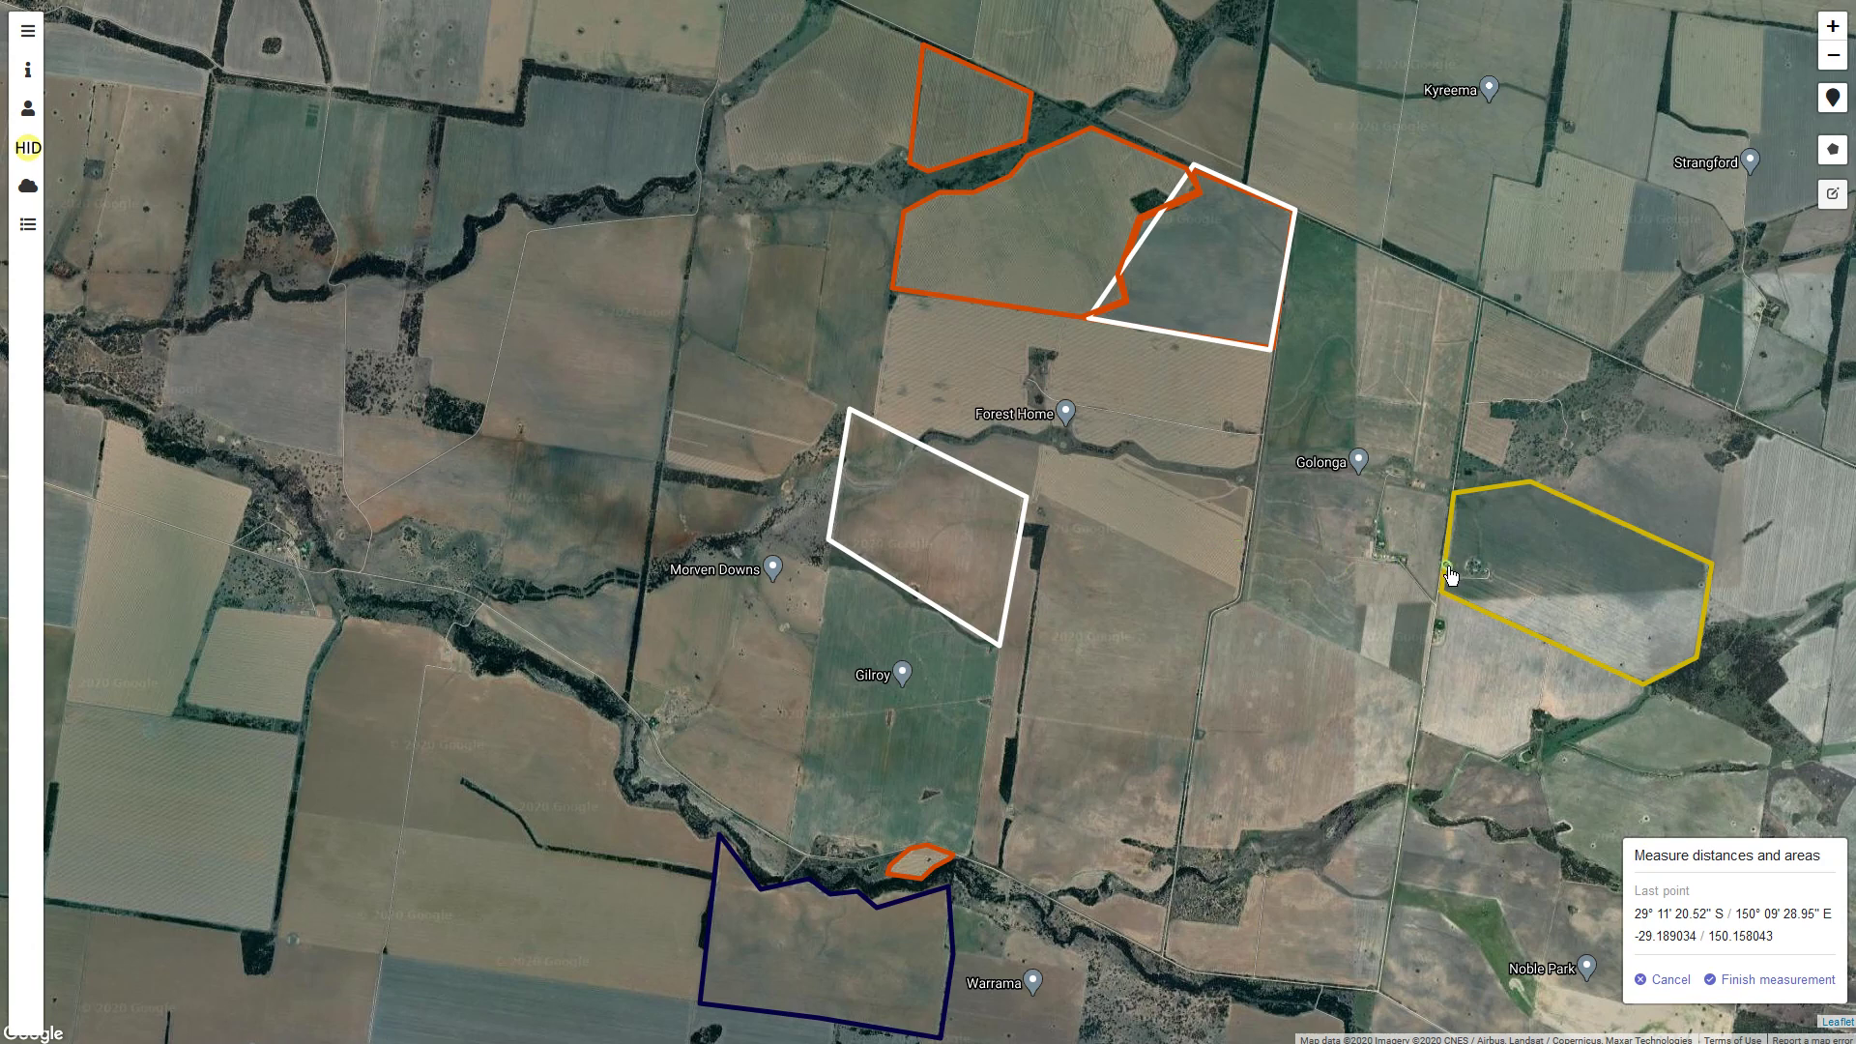
pyautogui.click(1015, 556)
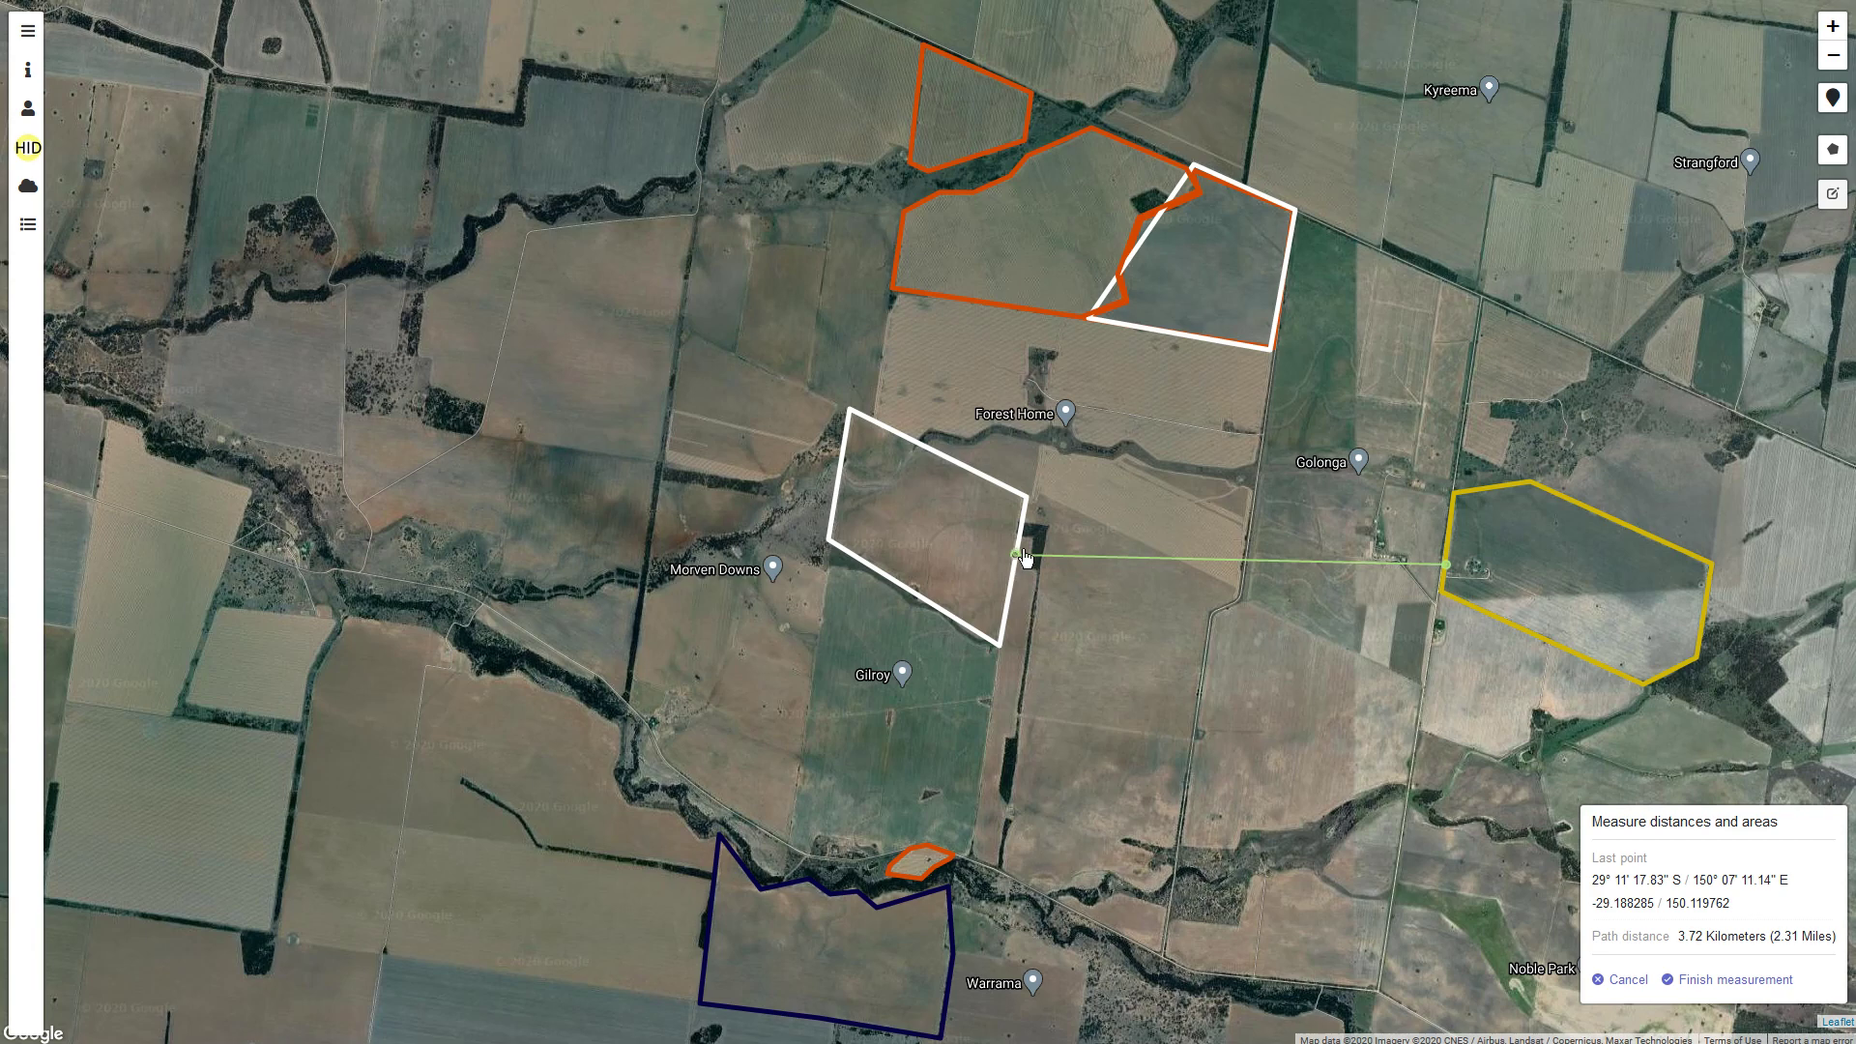
pyautogui.click(1016, 698)
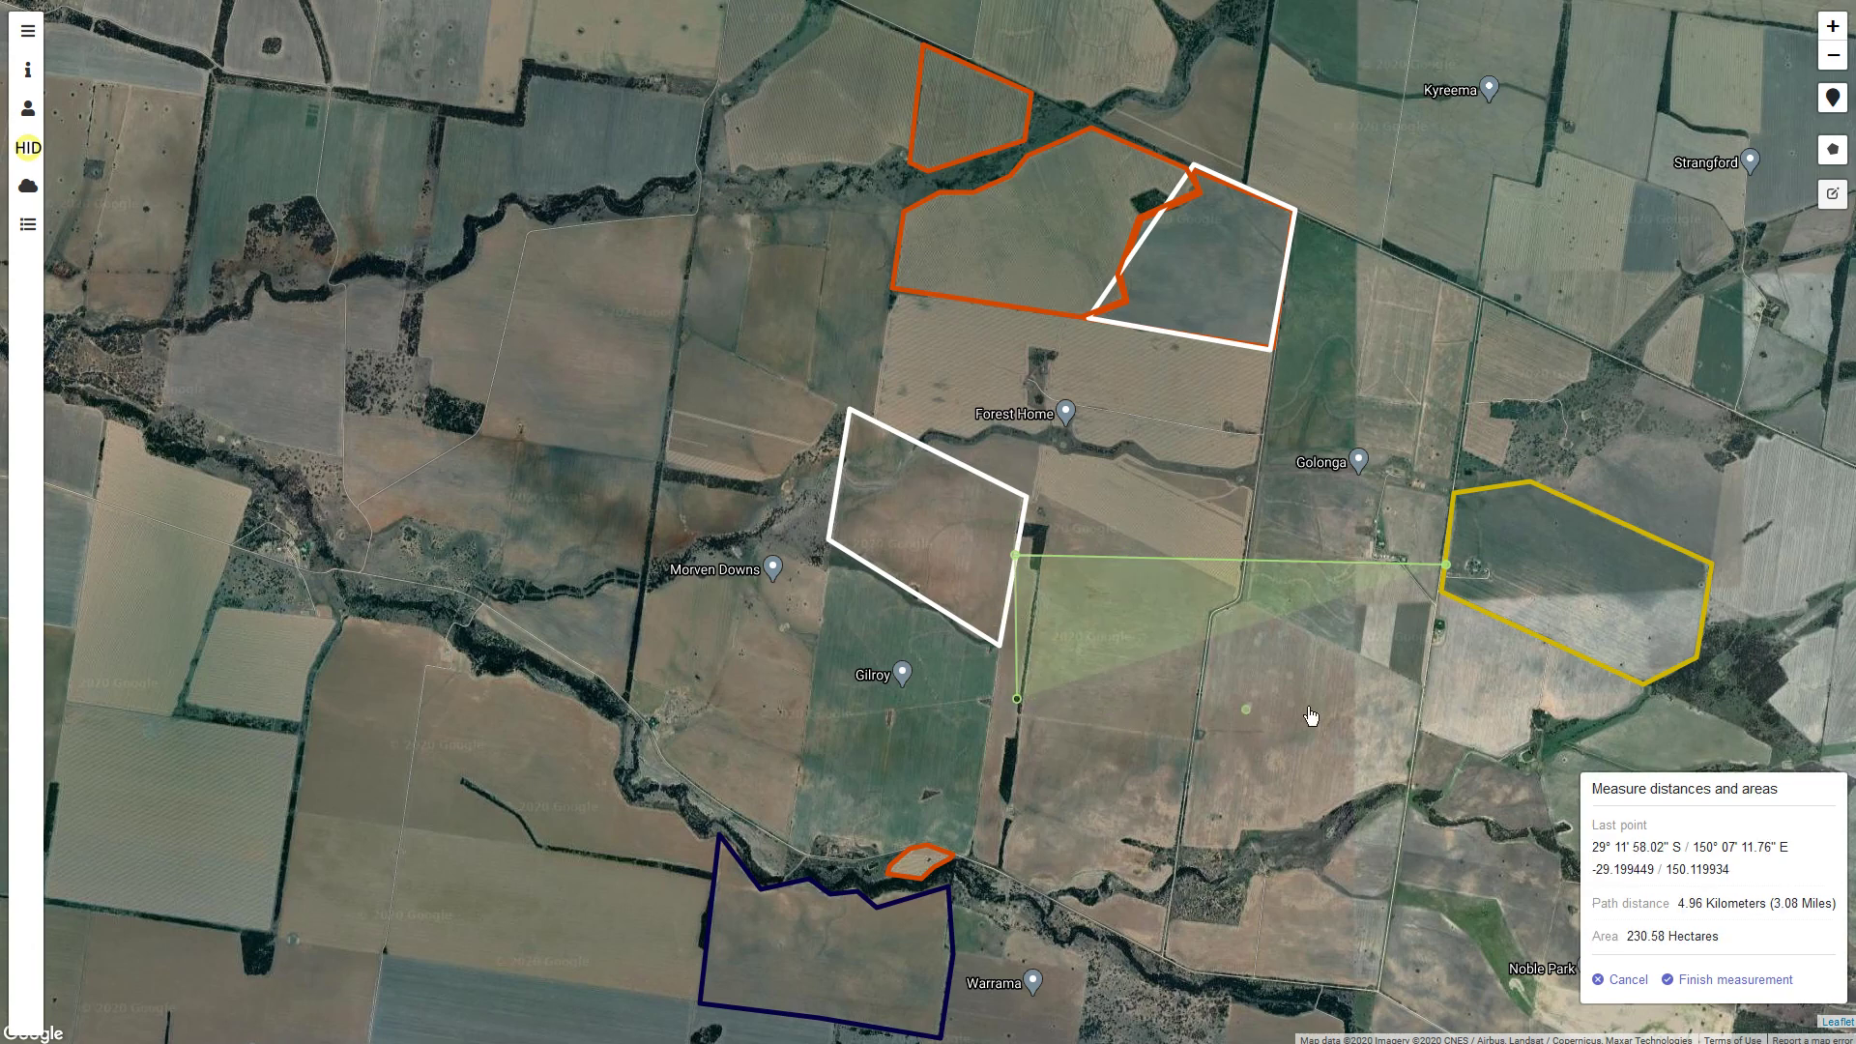
pyautogui.click(1384, 707)
pyautogui.click(1435, 637)
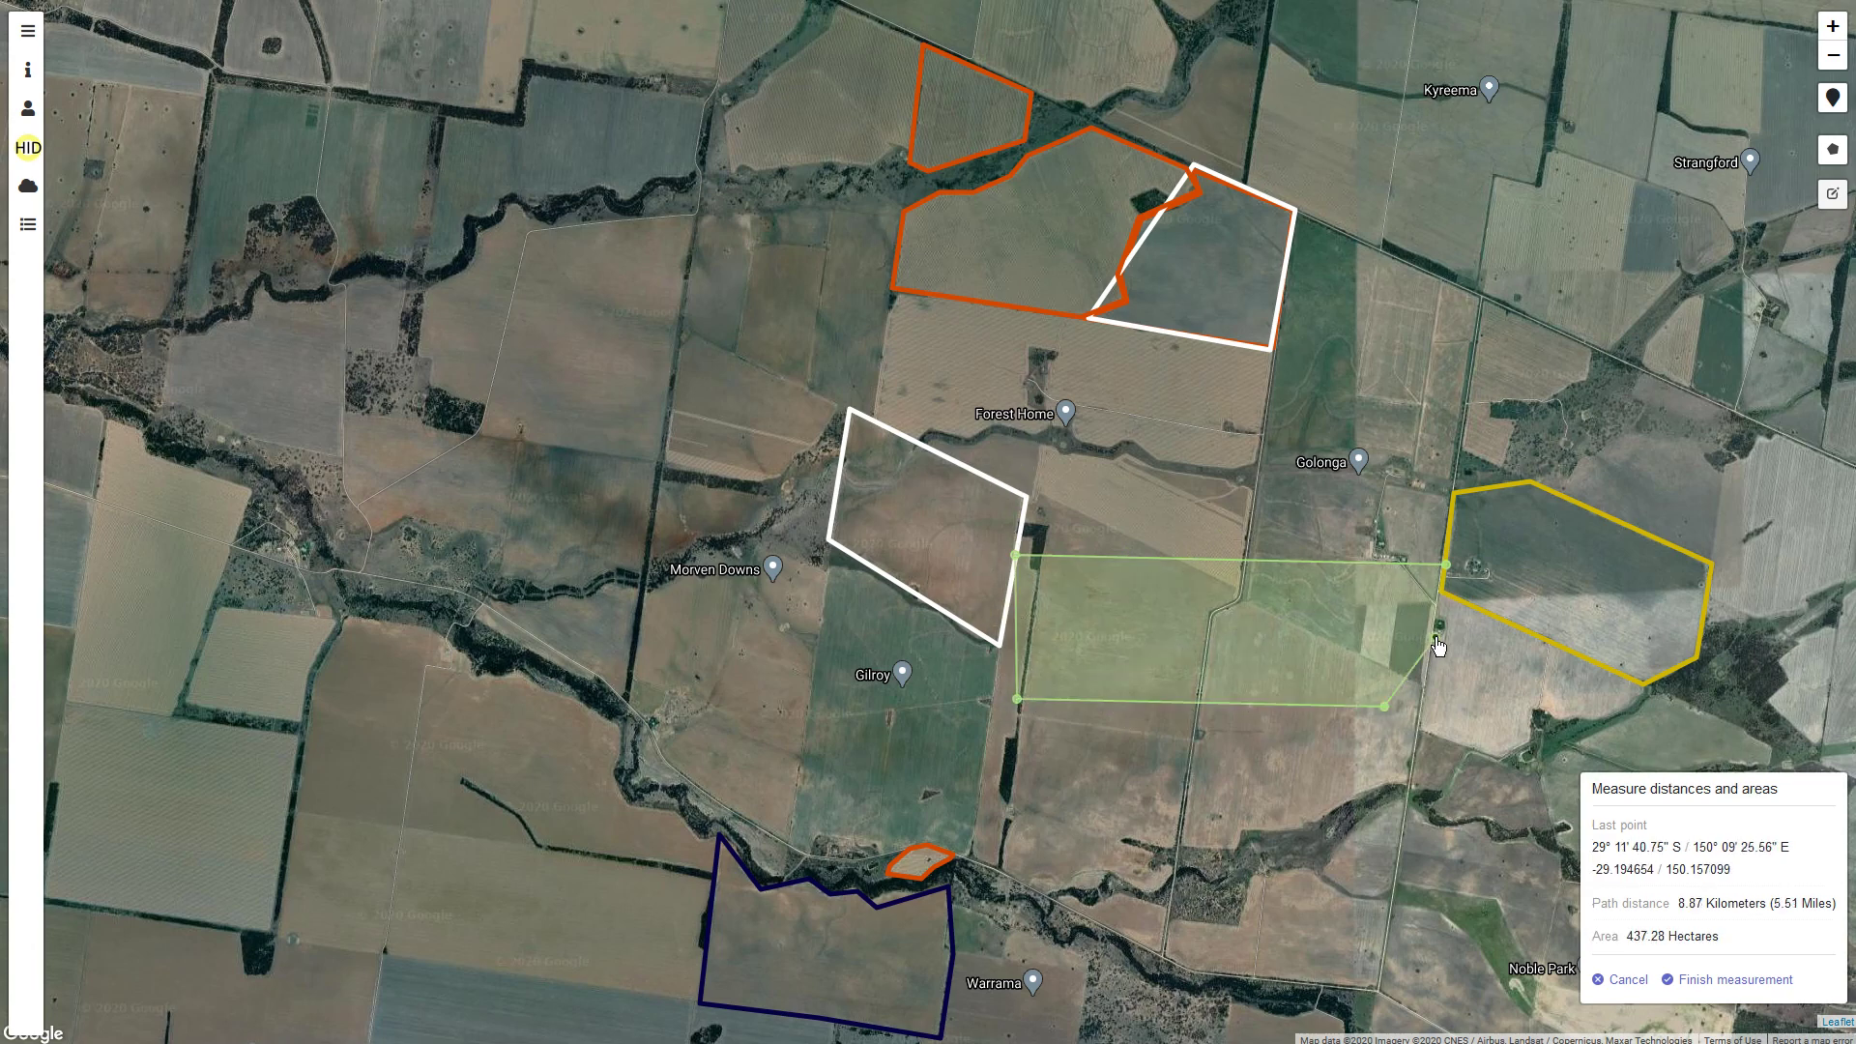
pyautogui.click(1696, 984)
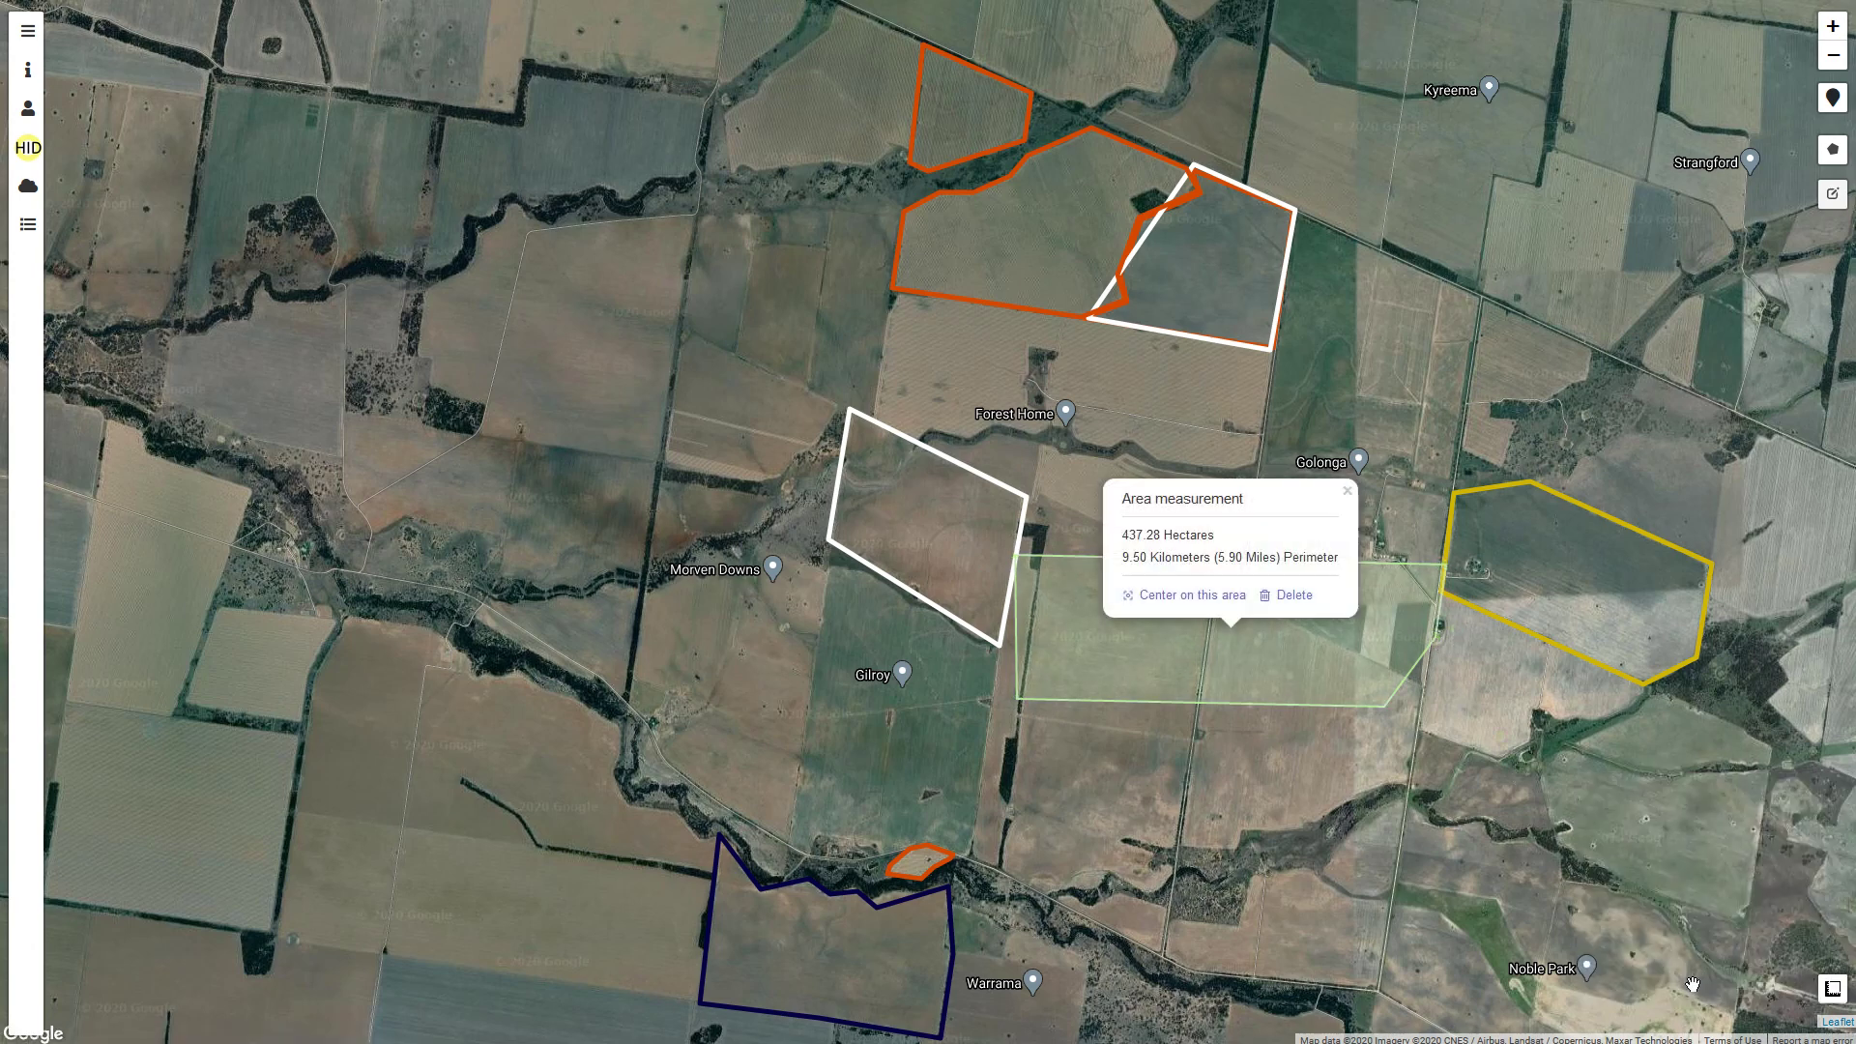
pyautogui.click(1295, 595)
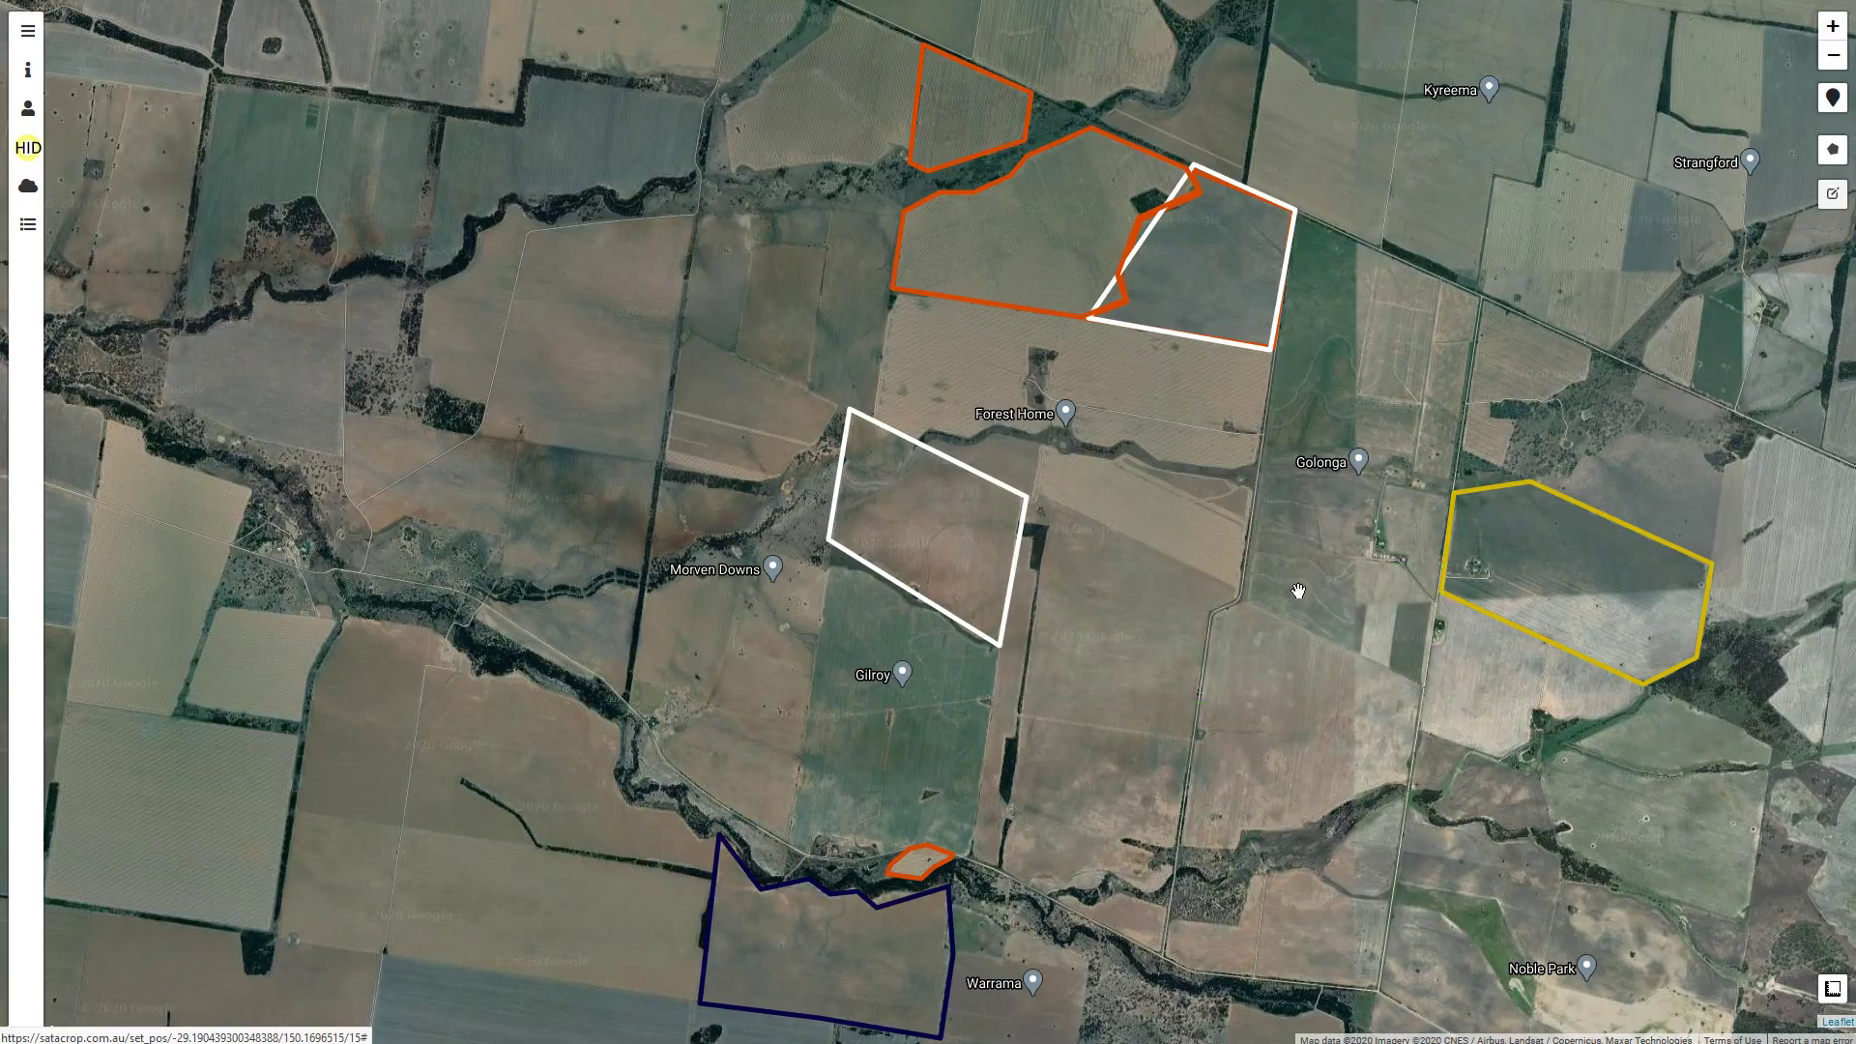
# Step: Examine the weather history chart of the Moree station for temperature, humidity, wind, rain and Delta T, and close it
pyautogui.scroll(-2, 1298, 591)
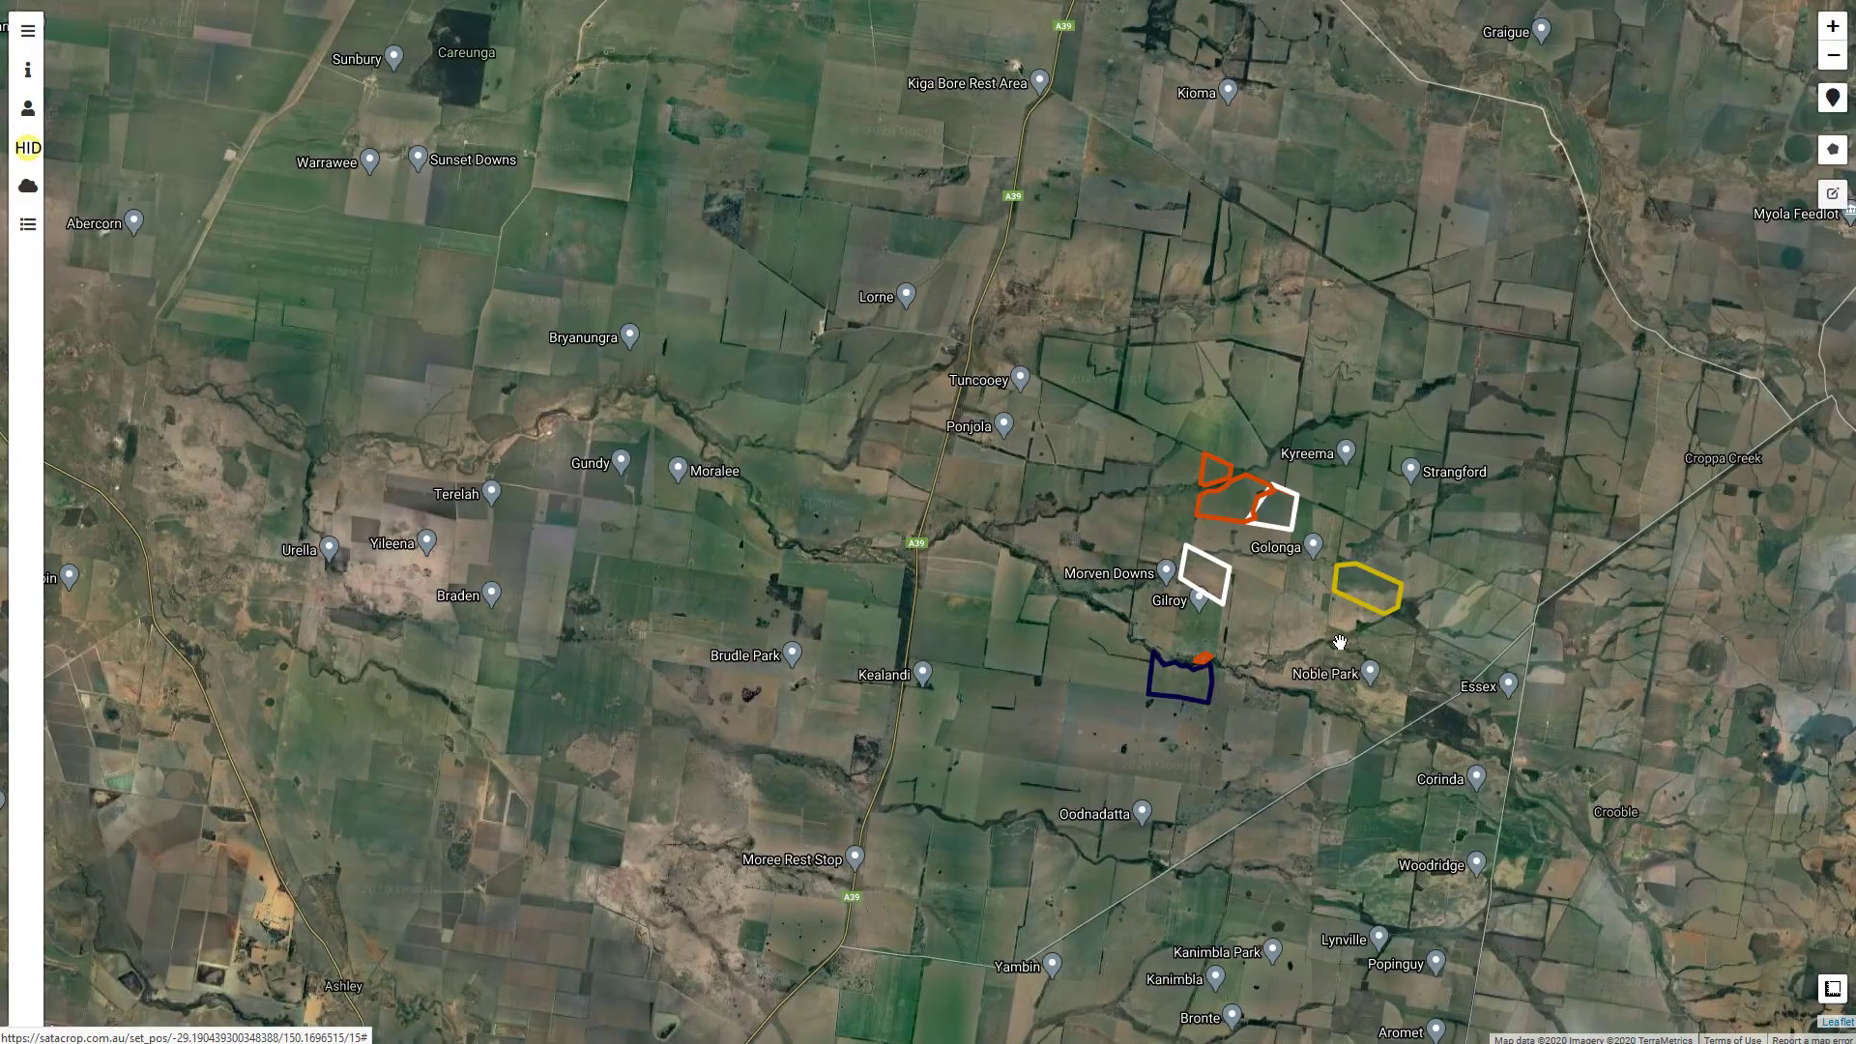
pyautogui.moveTo(1297, 588); pyautogui.dragTo(1246, 502)
pyautogui.scroll(-1, 1198, 488)
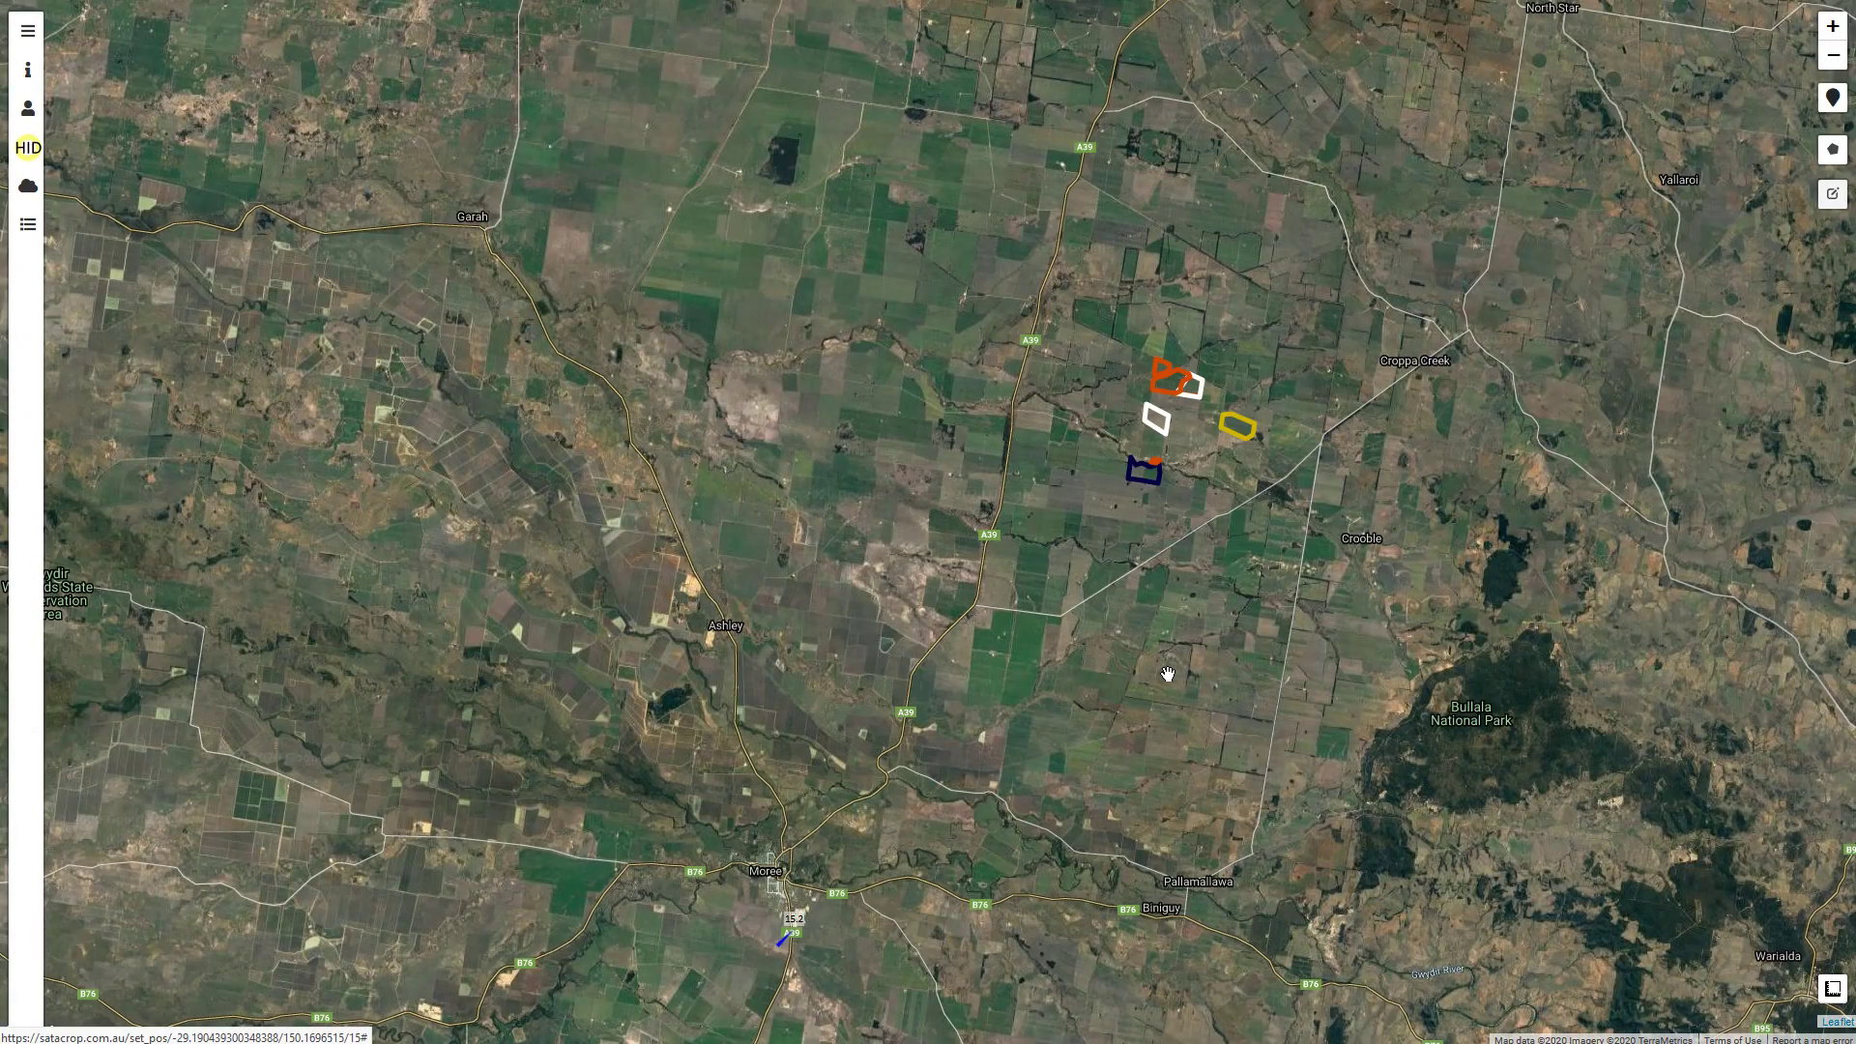
pyautogui.moveTo(1169, 673); pyautogui.dragTo(1034, 589)
pyautogui.scroll(-1, 1035, 590)
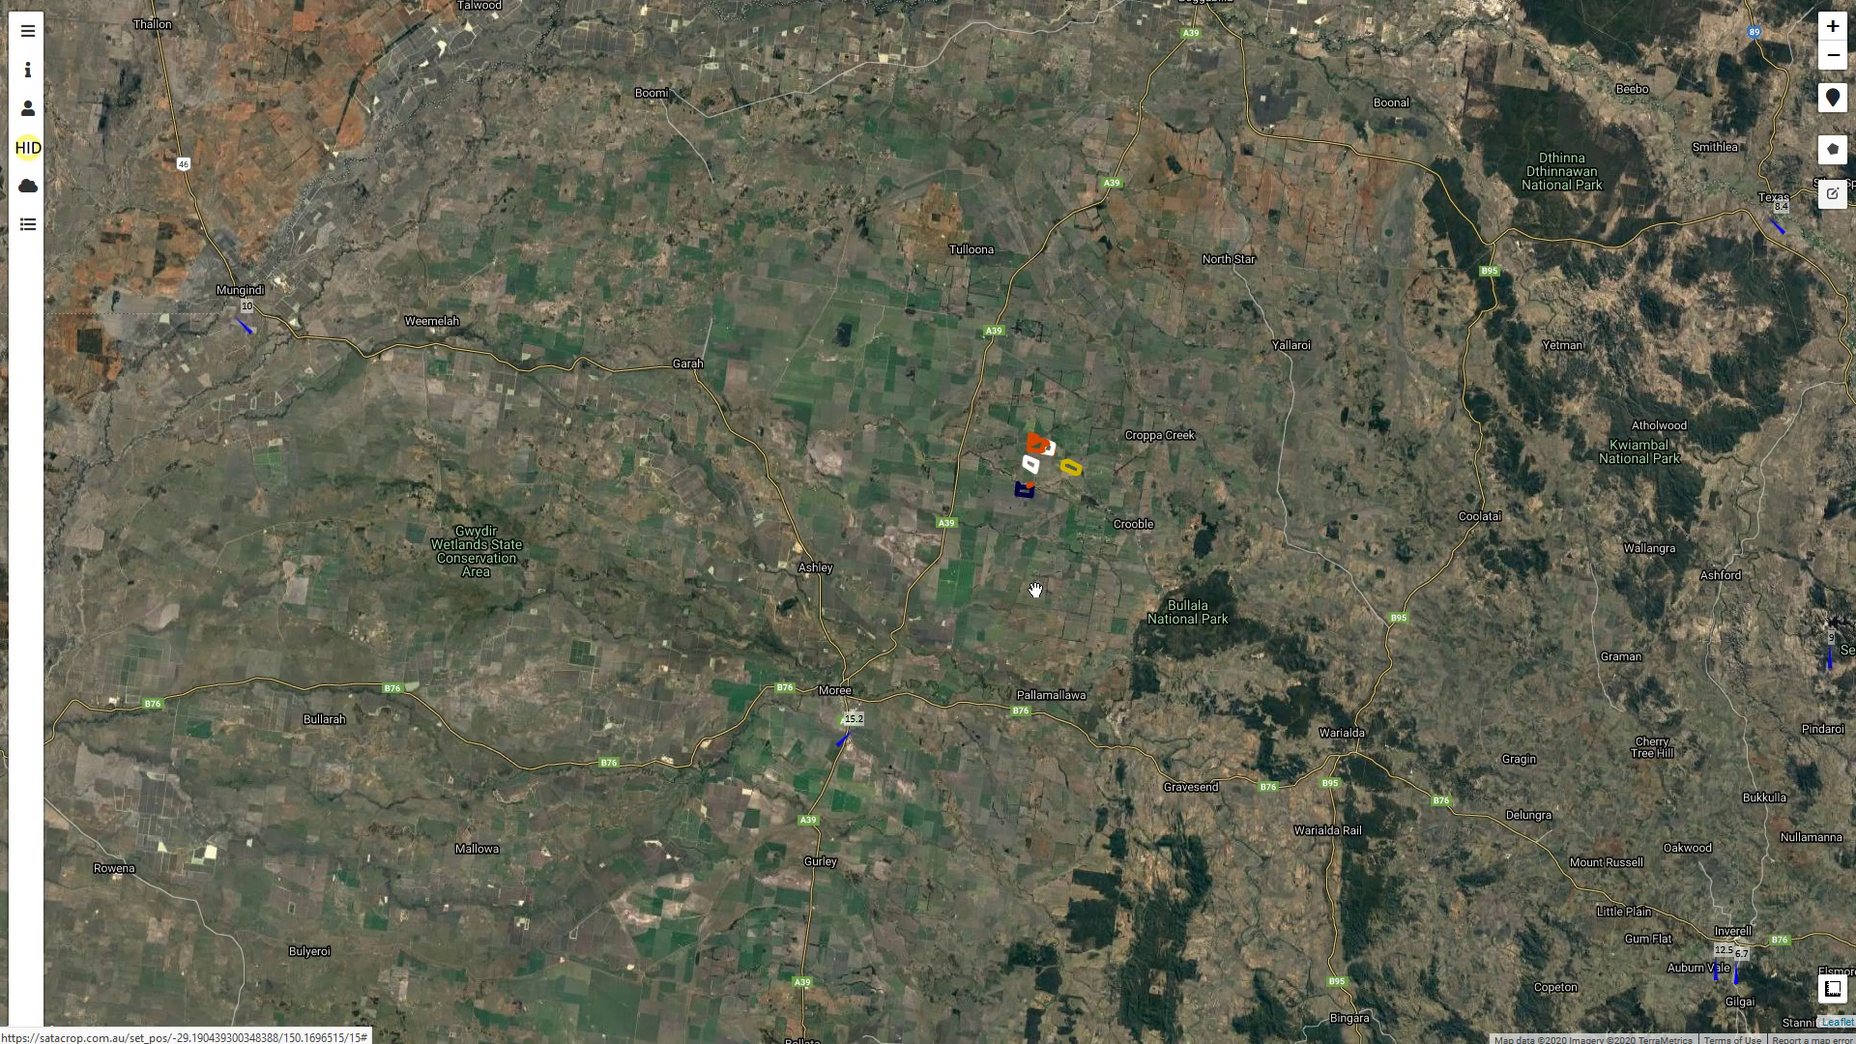
pyautogui.moveTo(1035, 590); pyautogui.dragTo(861, 574)
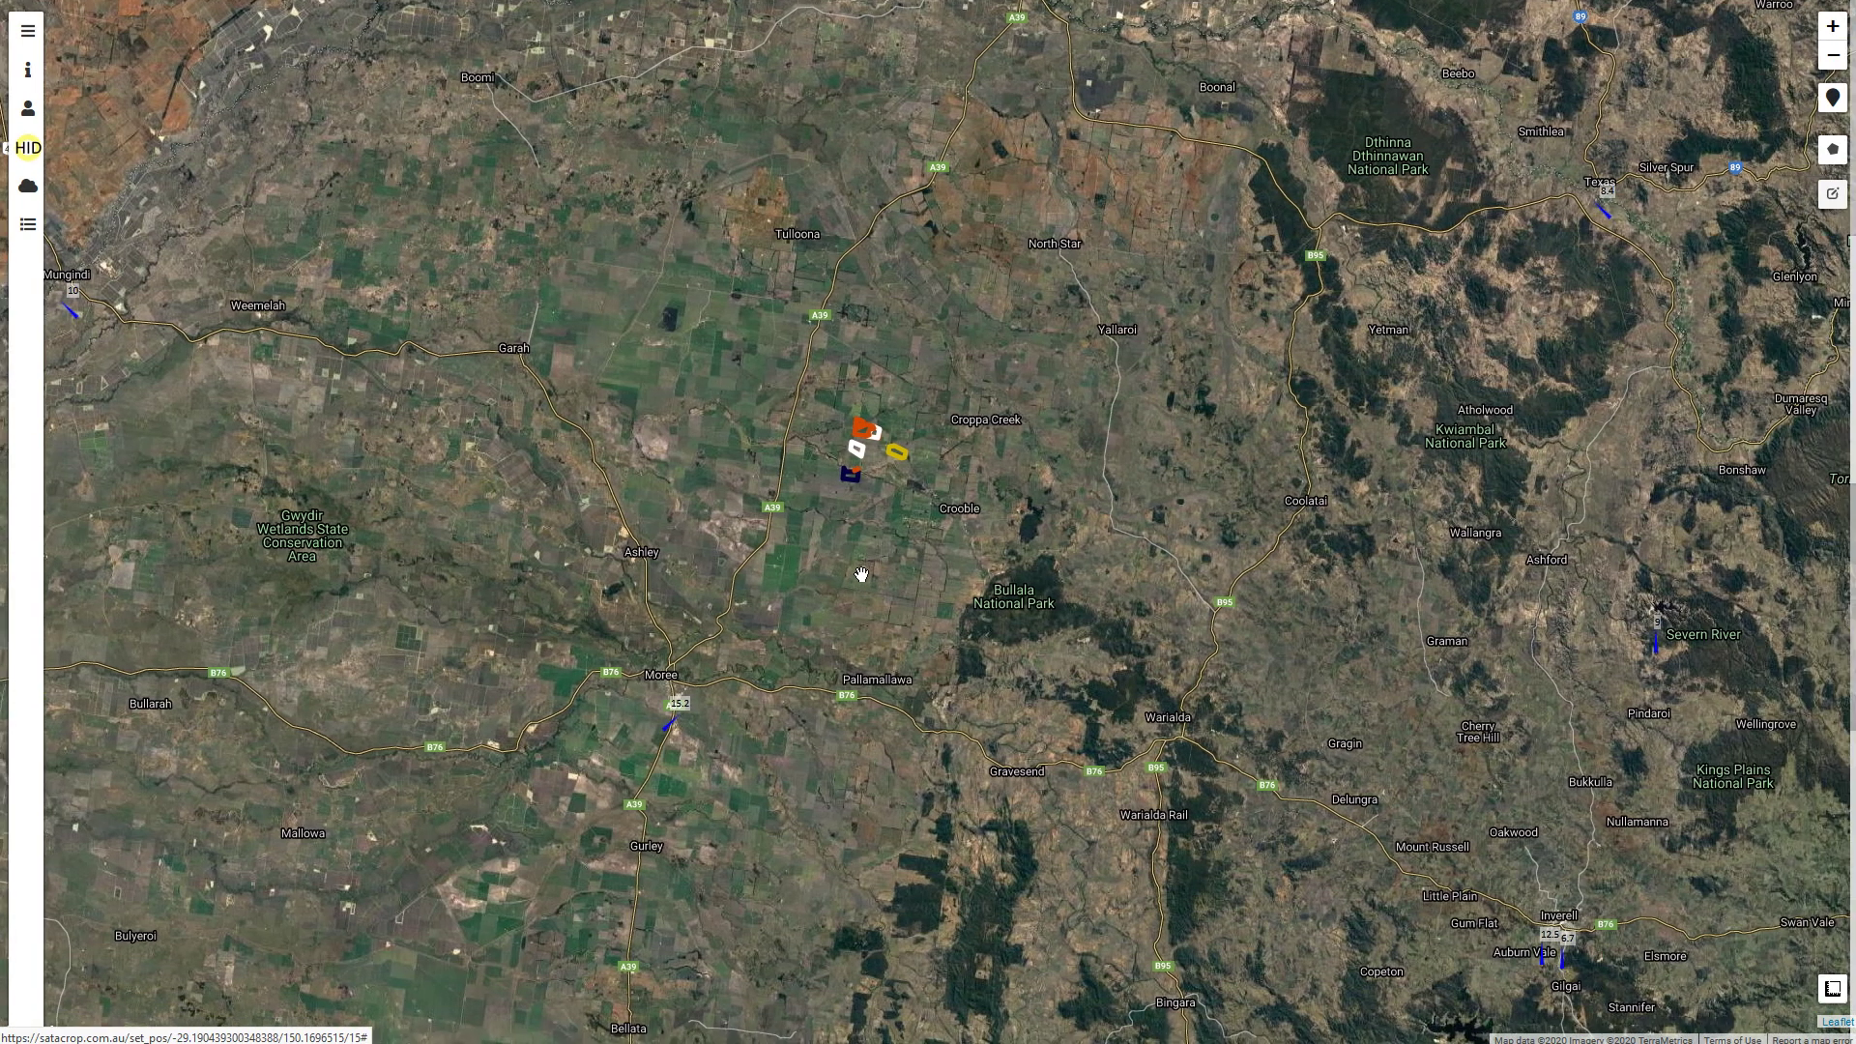
pyautogui.scroll(-1, 861, 574)
pyautogui.scroll(-1, 862, 574)
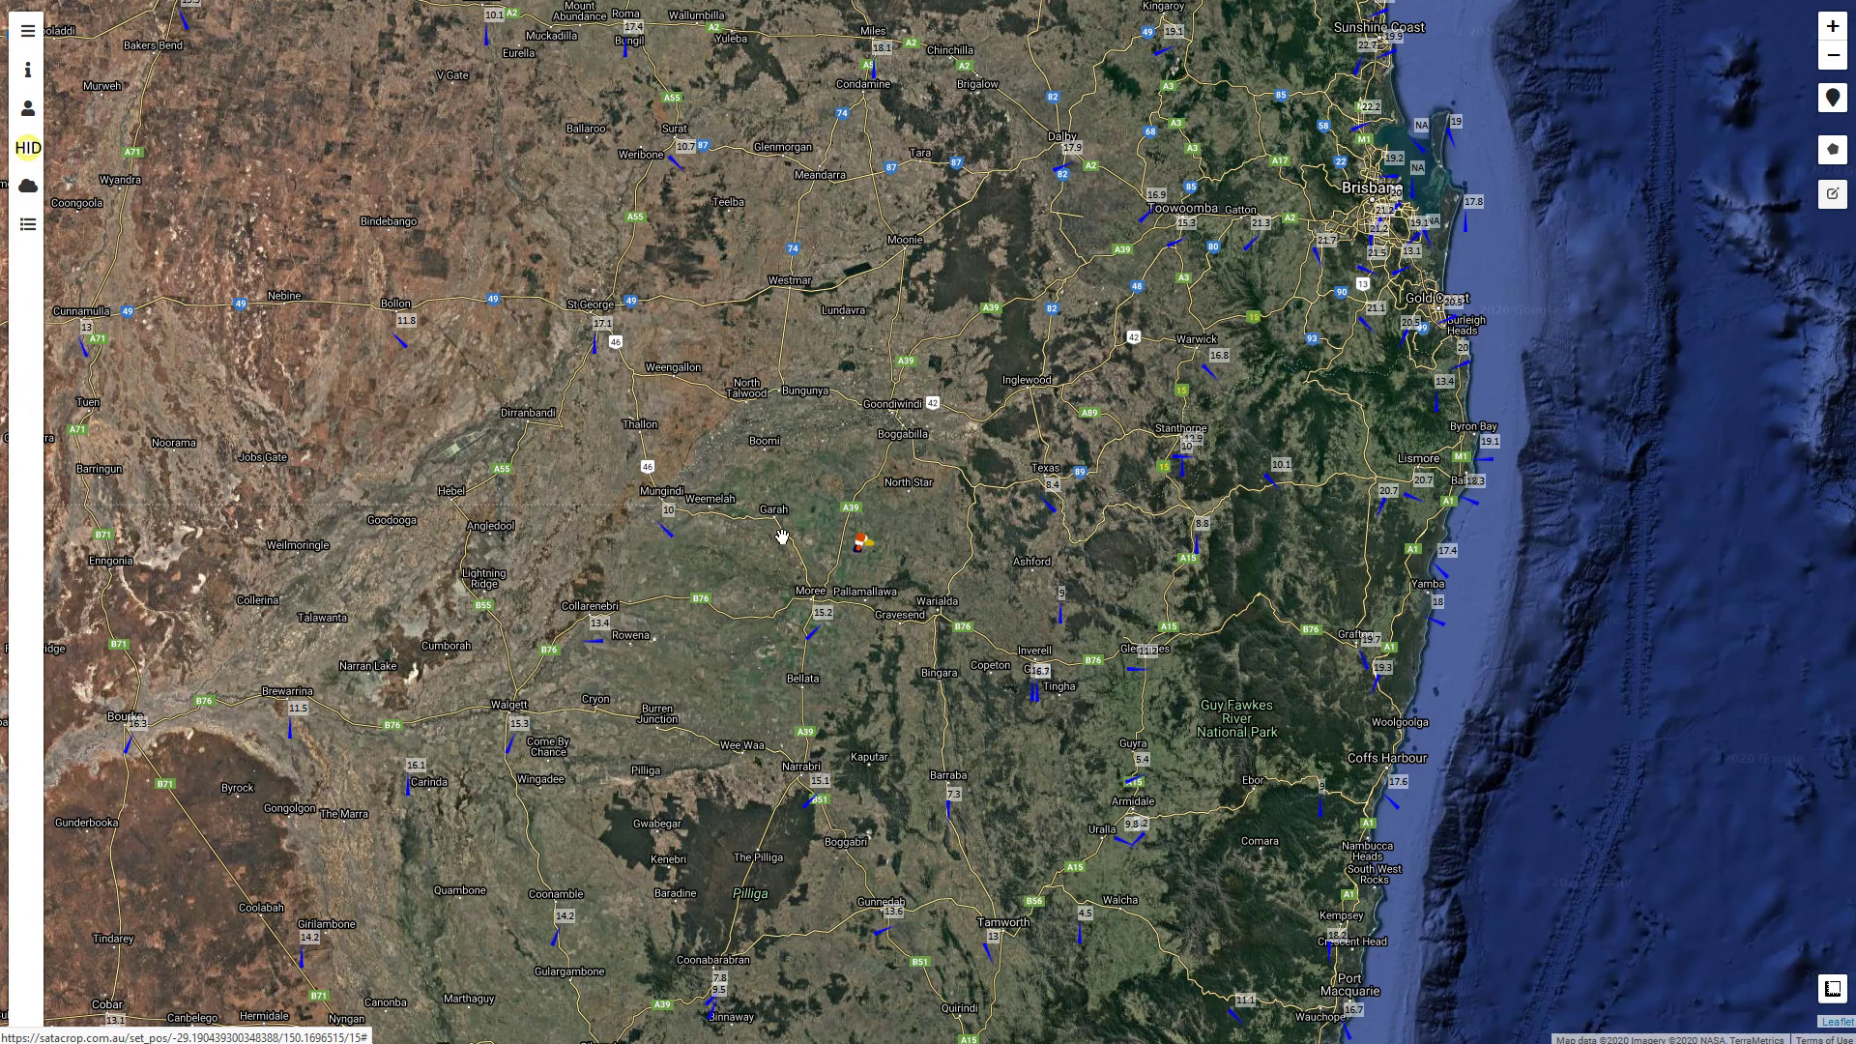
pyautogui.click(826, 615)
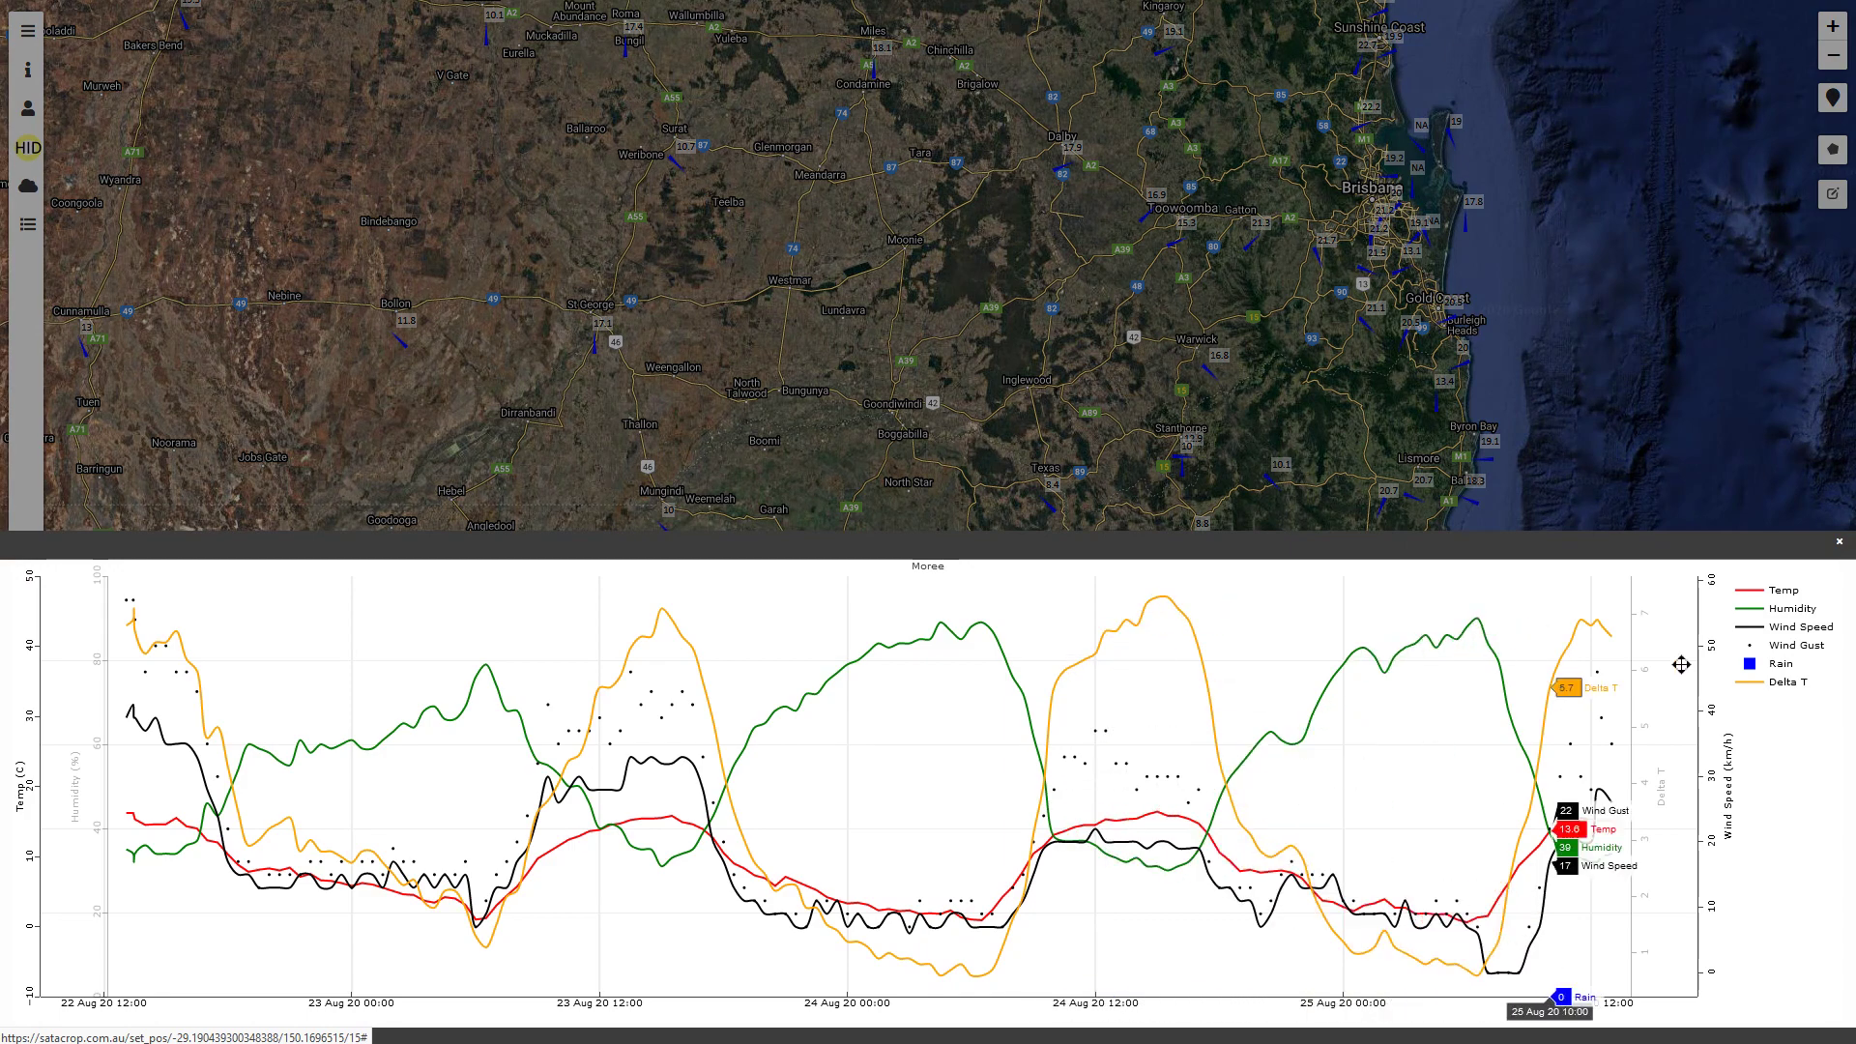
pyautogui.click(1838, 548)
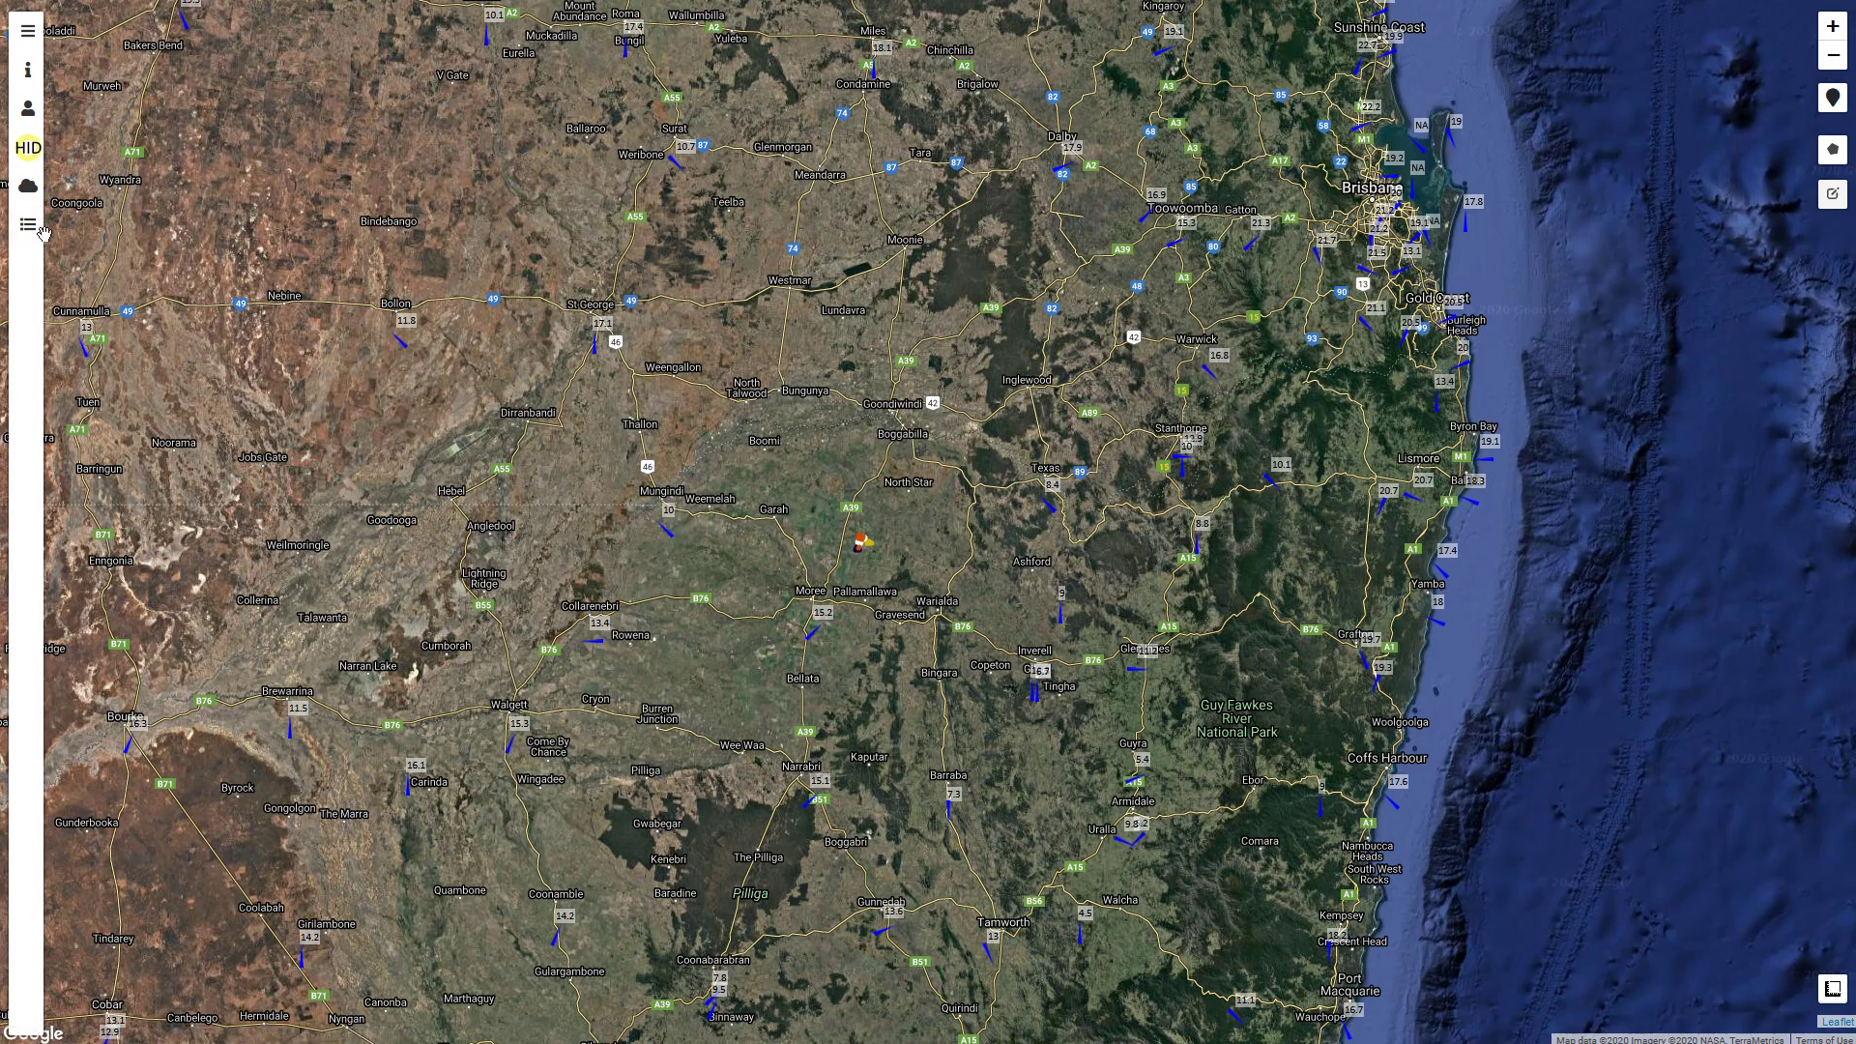
# Step: Display Humidity and then Wind Speed (km/h) for the weather stations and view the readings around the mapped fields
pyautogui.click(28, 193)
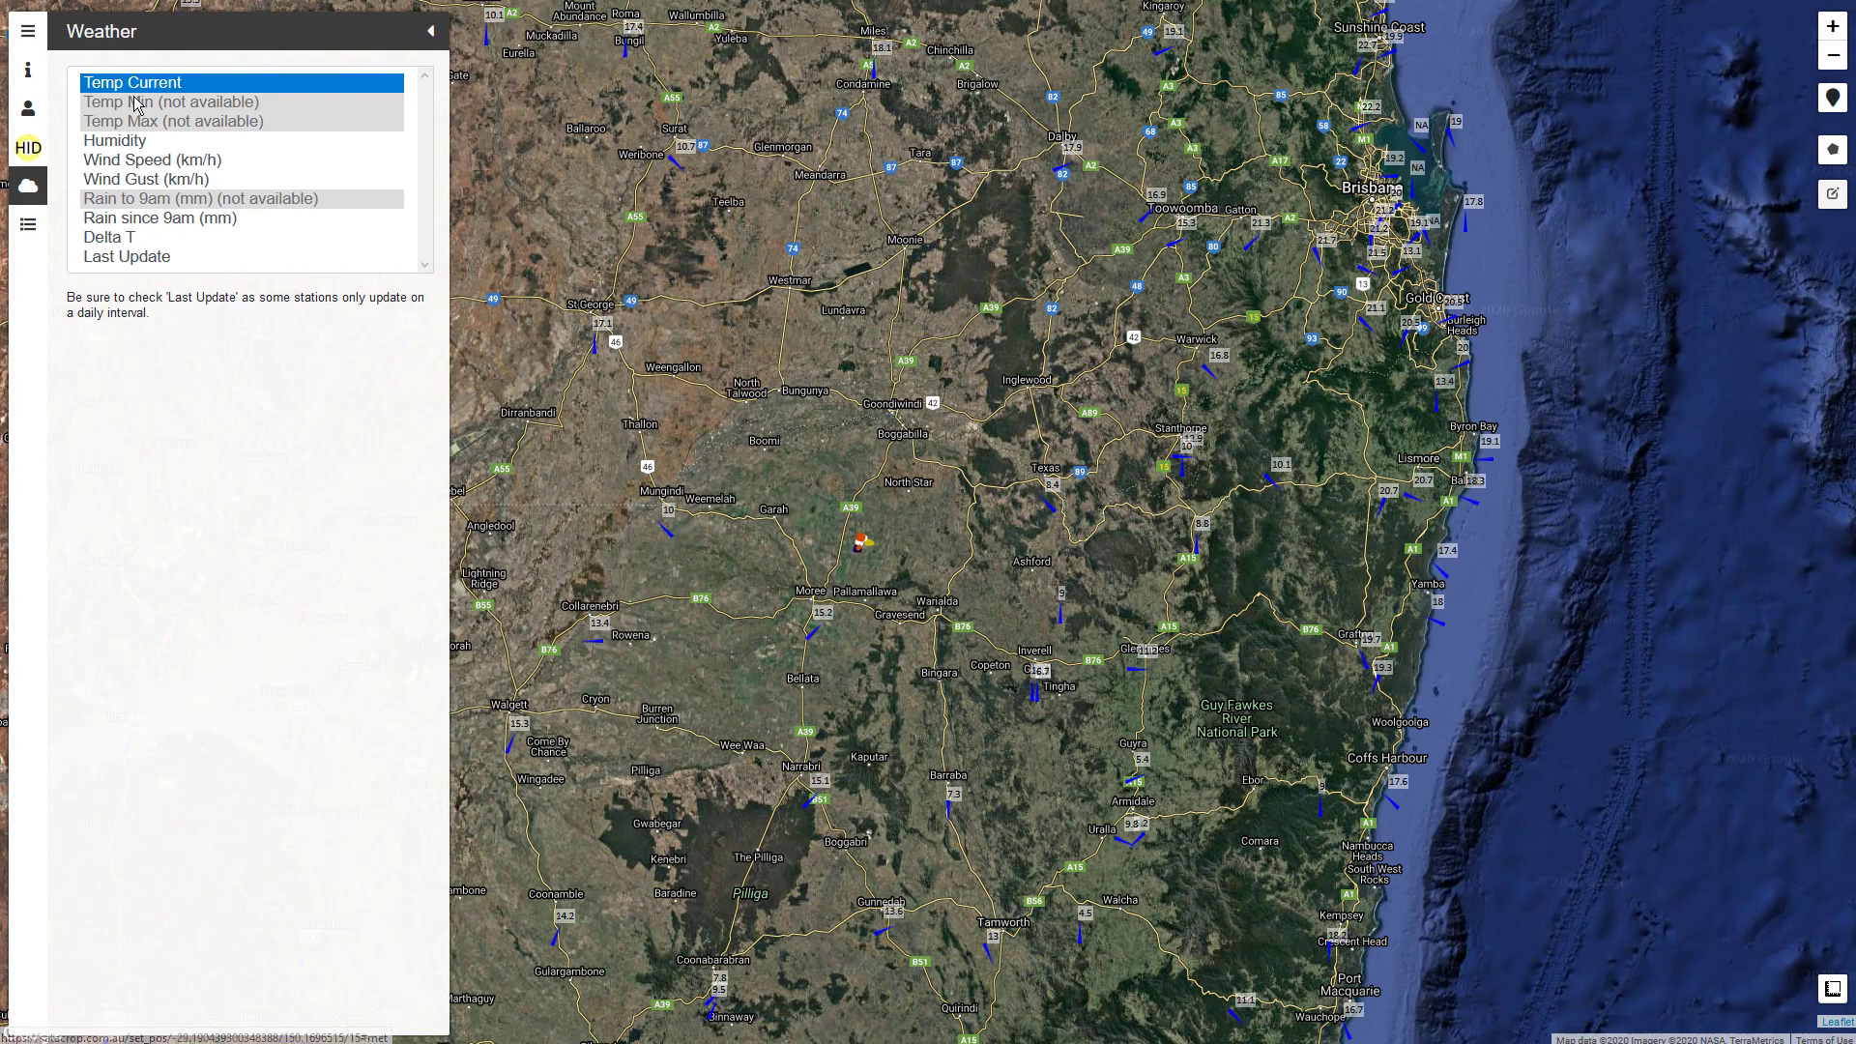
pyautogui.click(129, 145)
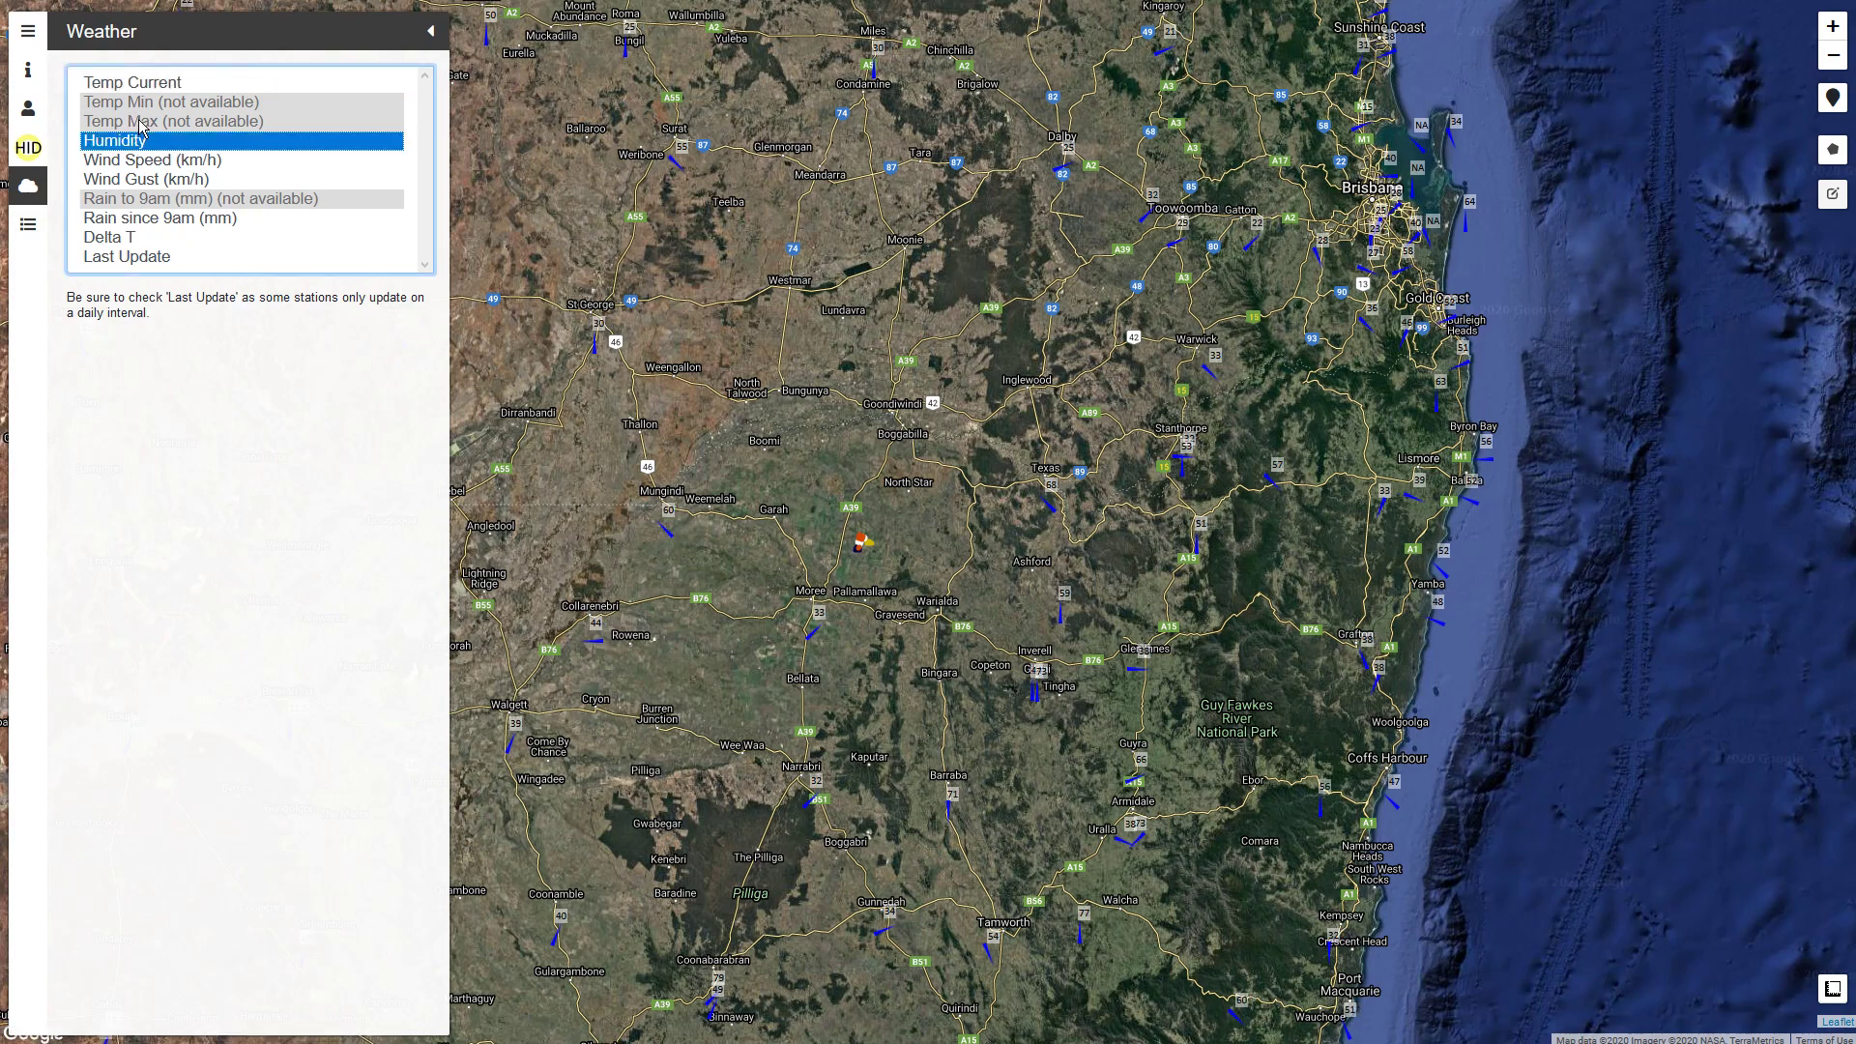
pyautogui.click(133, 162)
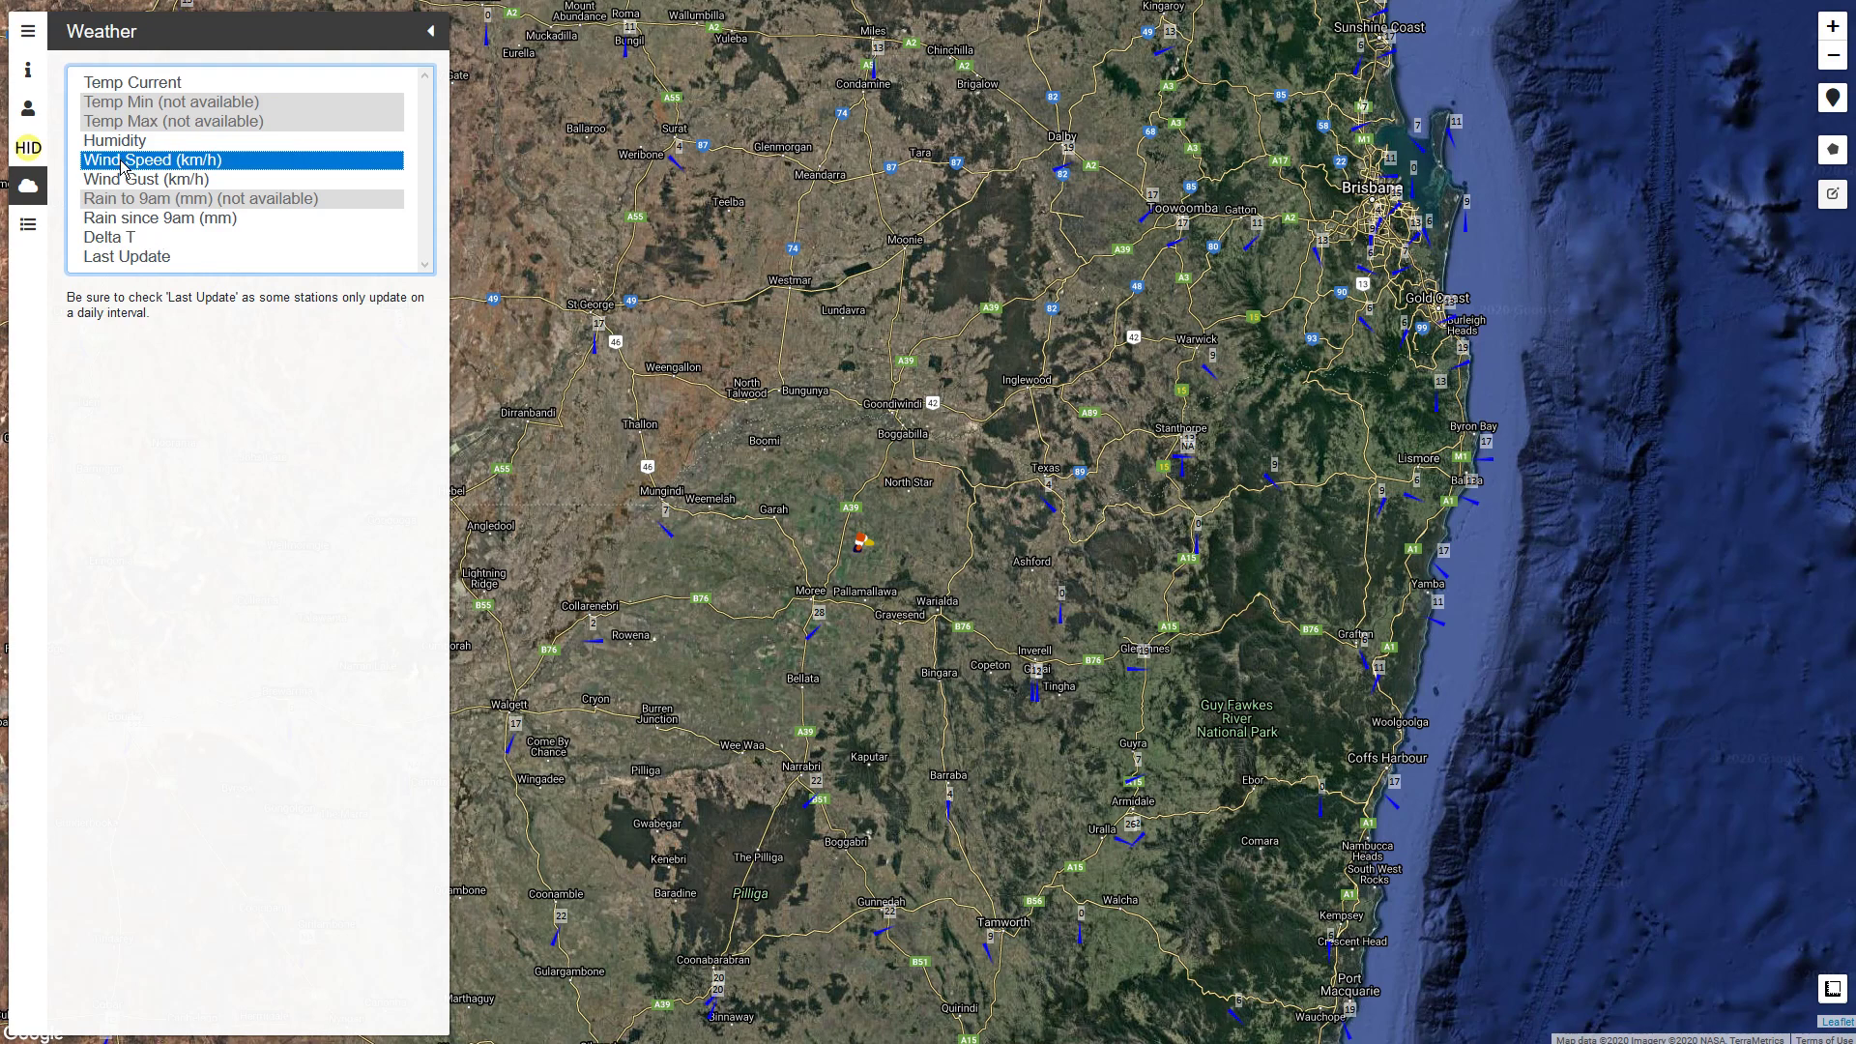
pyautogui.scroll(-1, 753, 446)
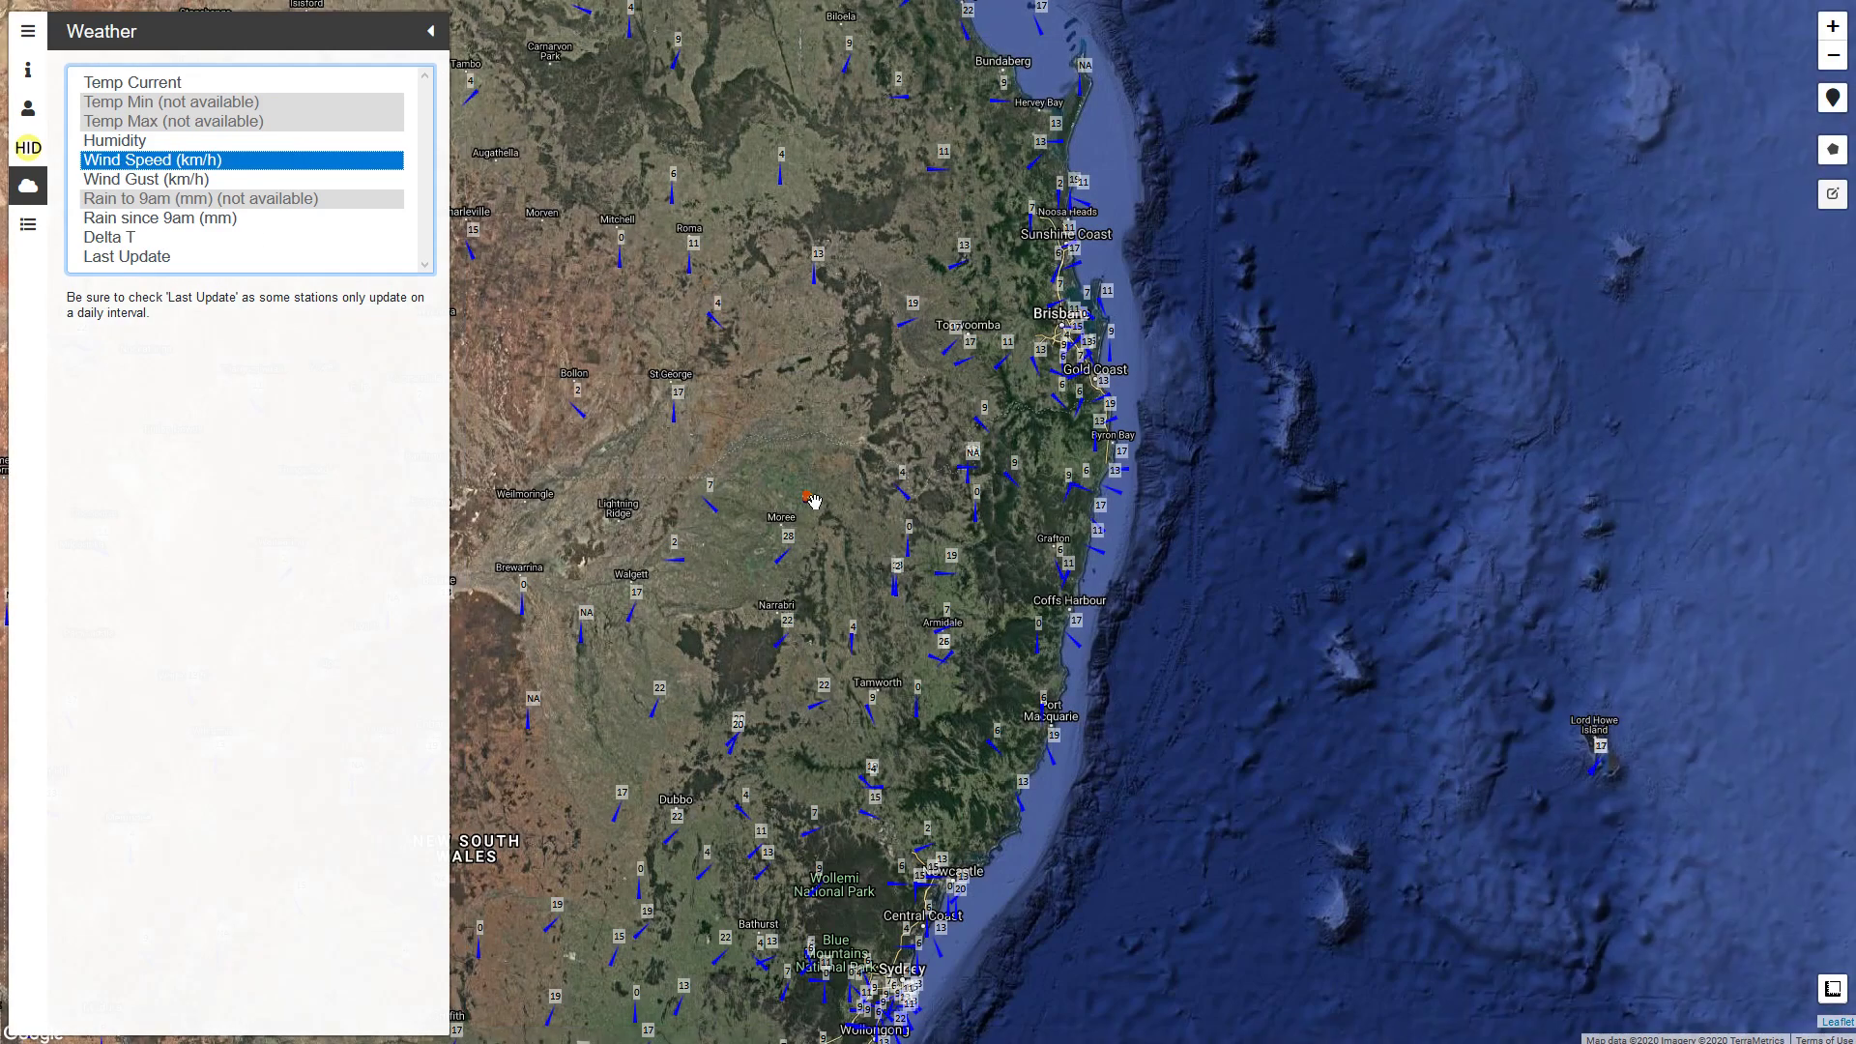
pyautogui.scroll(2, 812, 500)
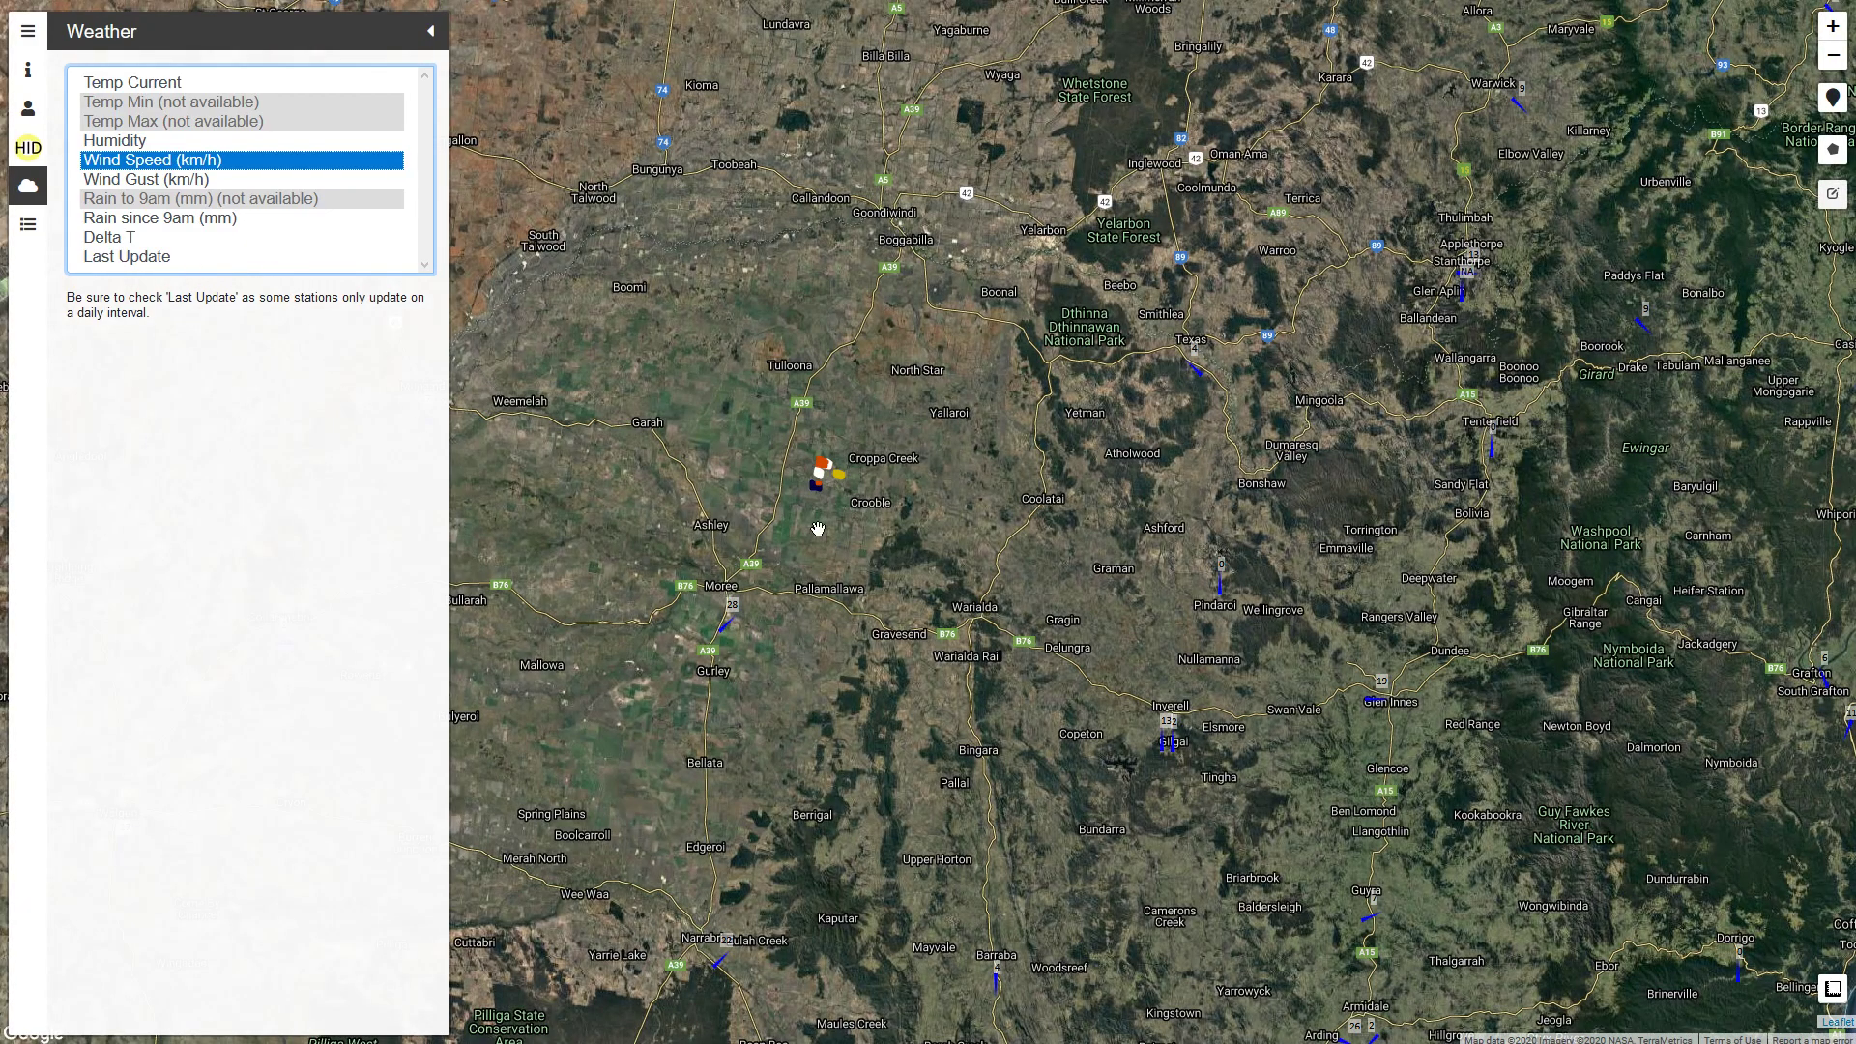
# Step: Display Last Update for the weather stations and check the update times around Moree and the stations west of the mapped fields
pyautogui.click(156, 258)
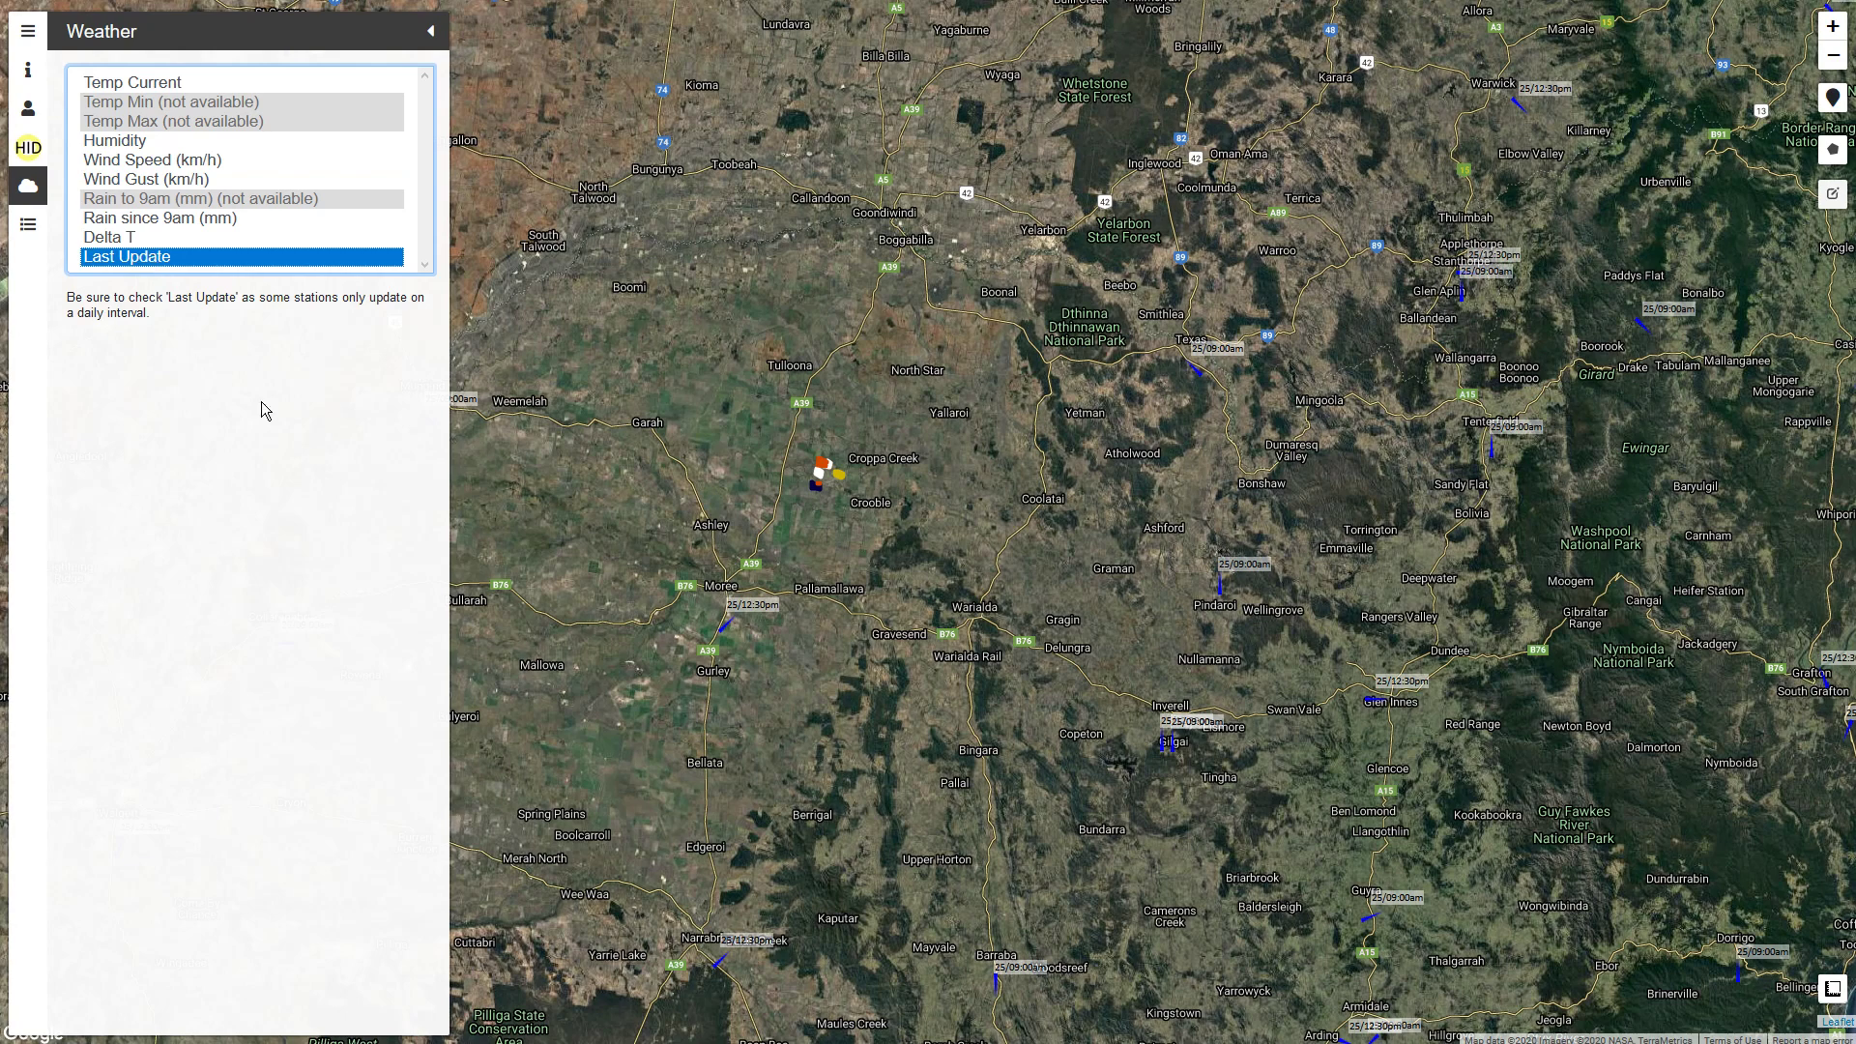
pyautogui.moveTo(611, 525); pyautogui.dragTo(858, 550)
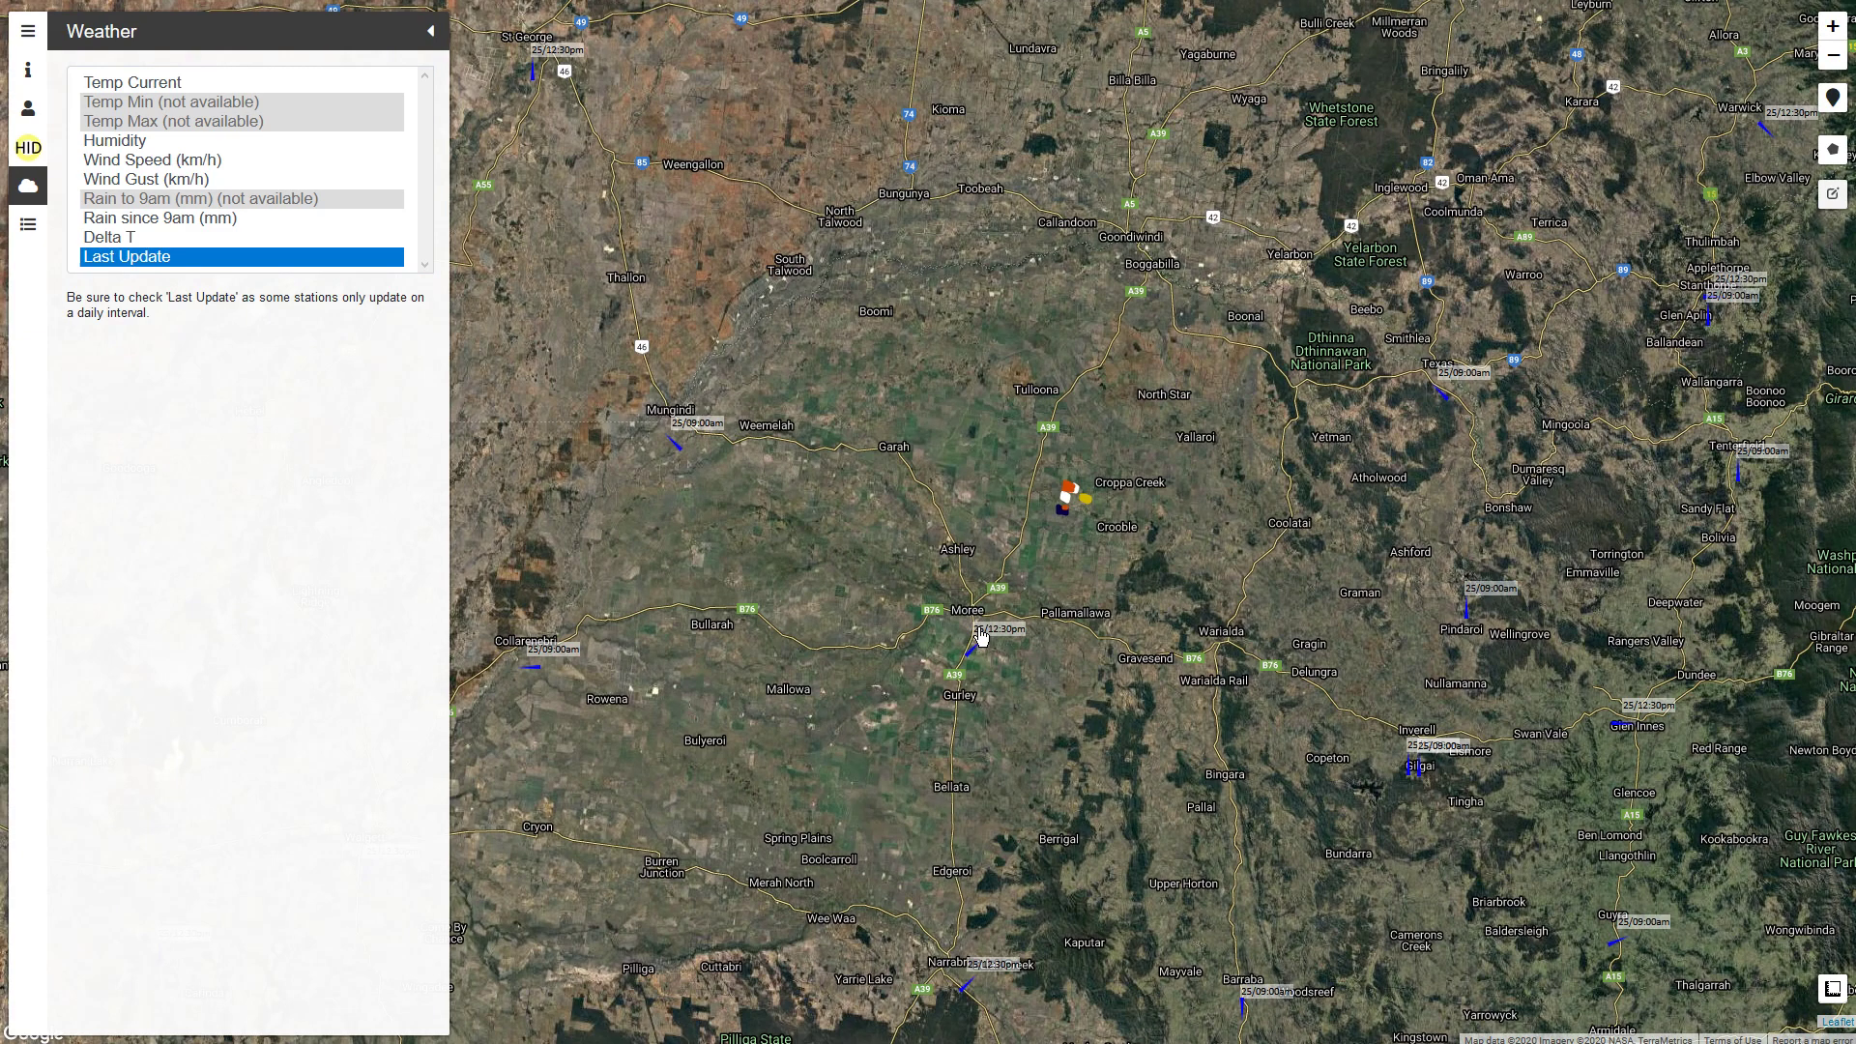
pyautogui.moveTo(856, 696); pyautogui.dragTo(871, 650)
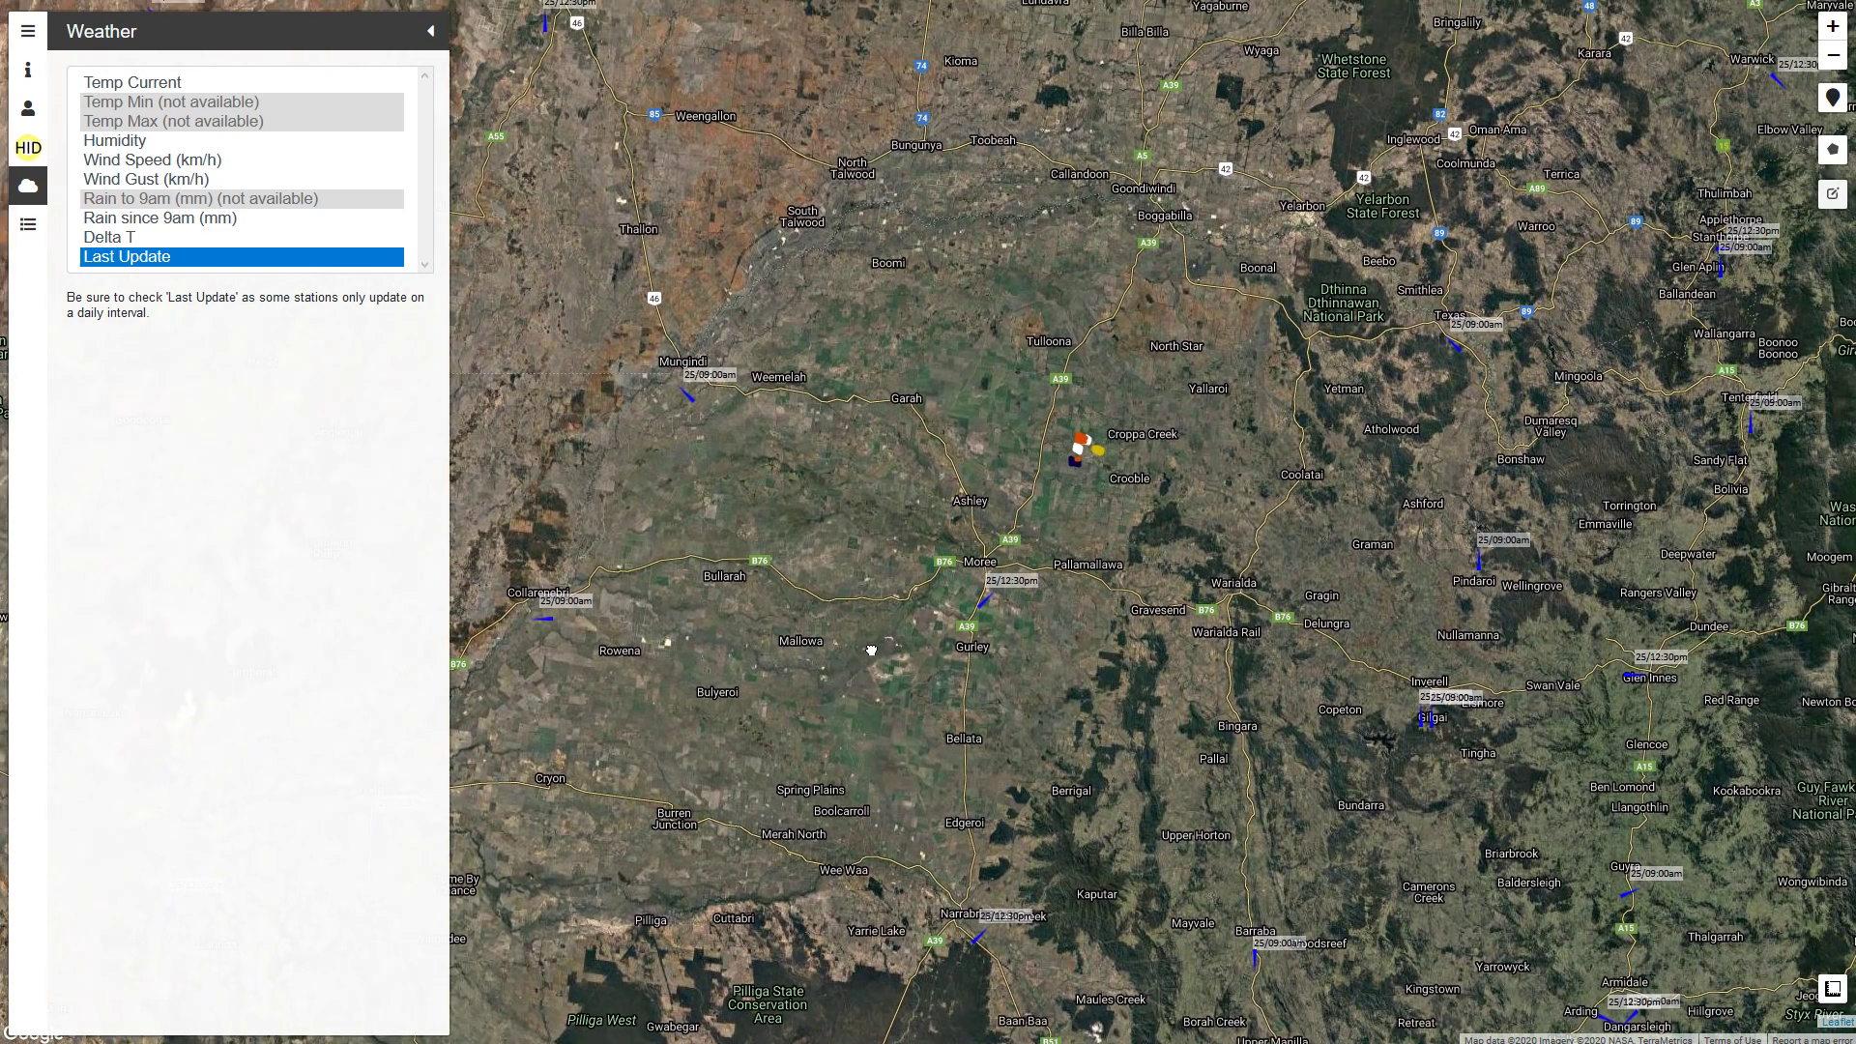
# Step: Set the weather station display to Temp Current and return to the SataCrop season and crop overview
pyautogui.click(179, 86)
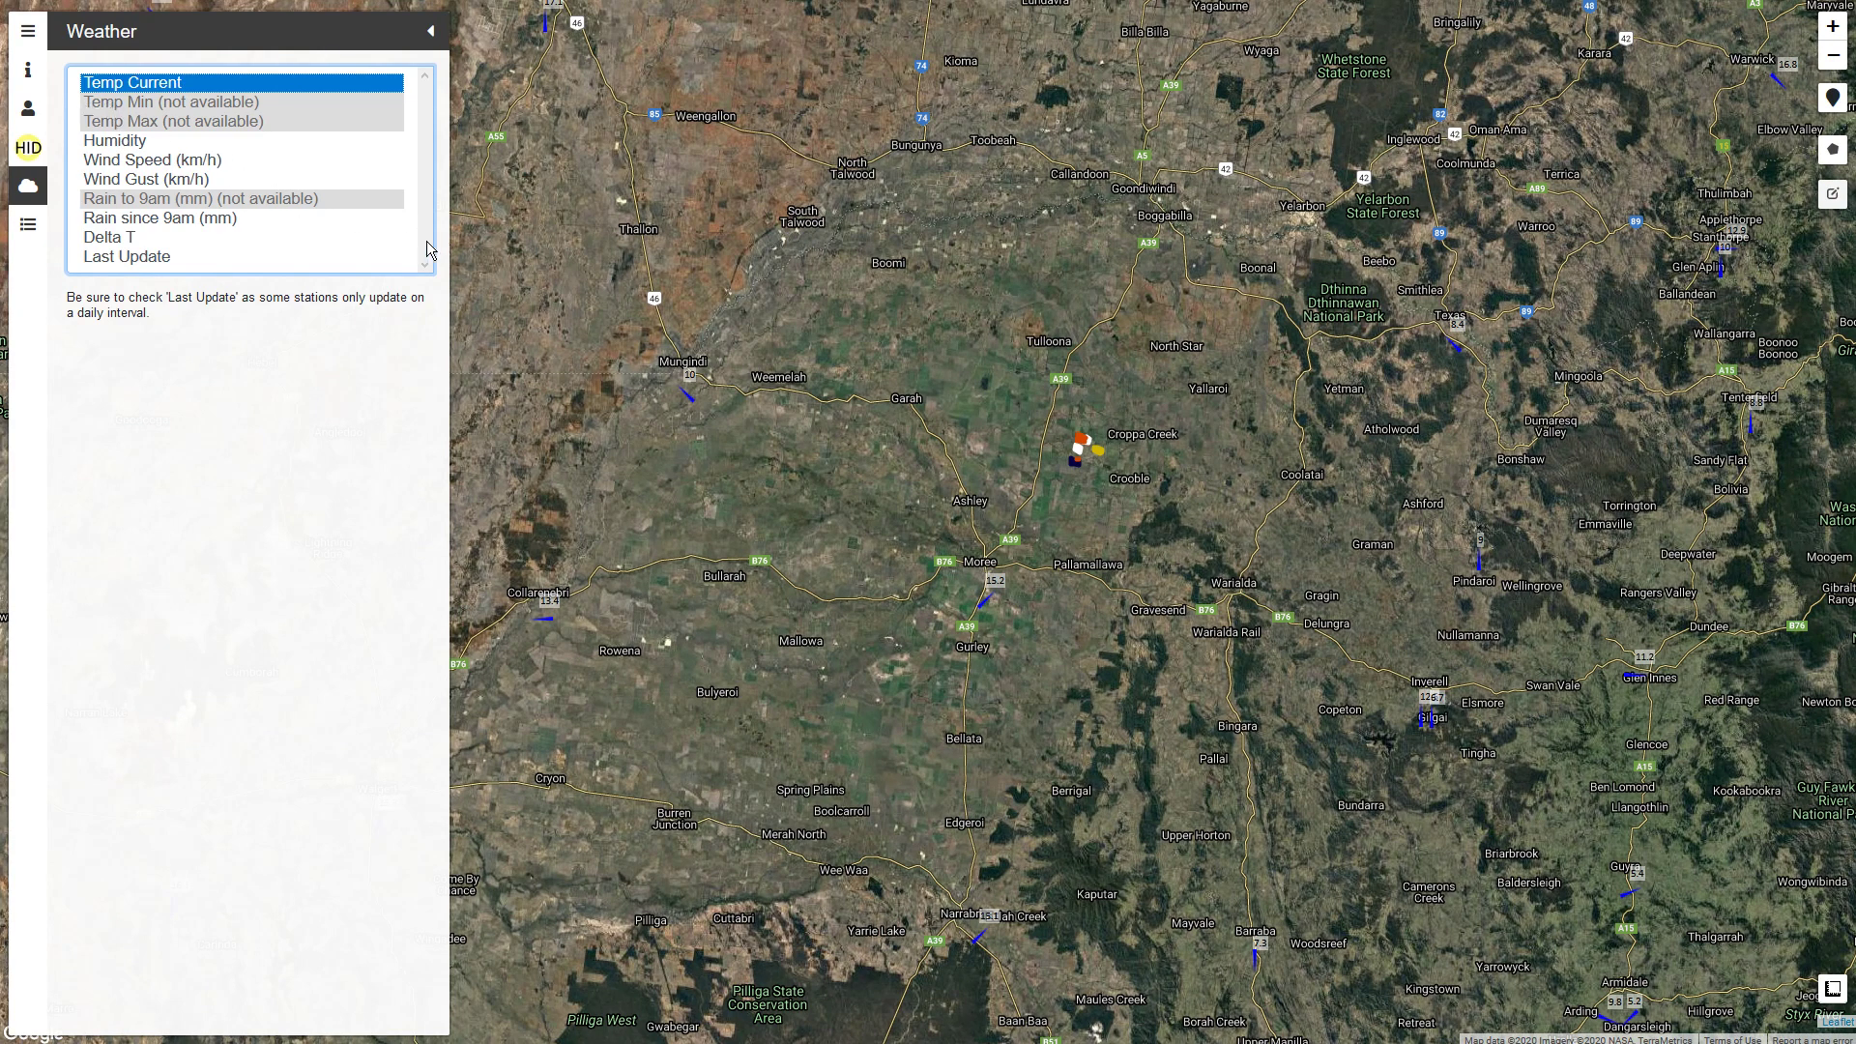
pyautogui.click(32, 37)
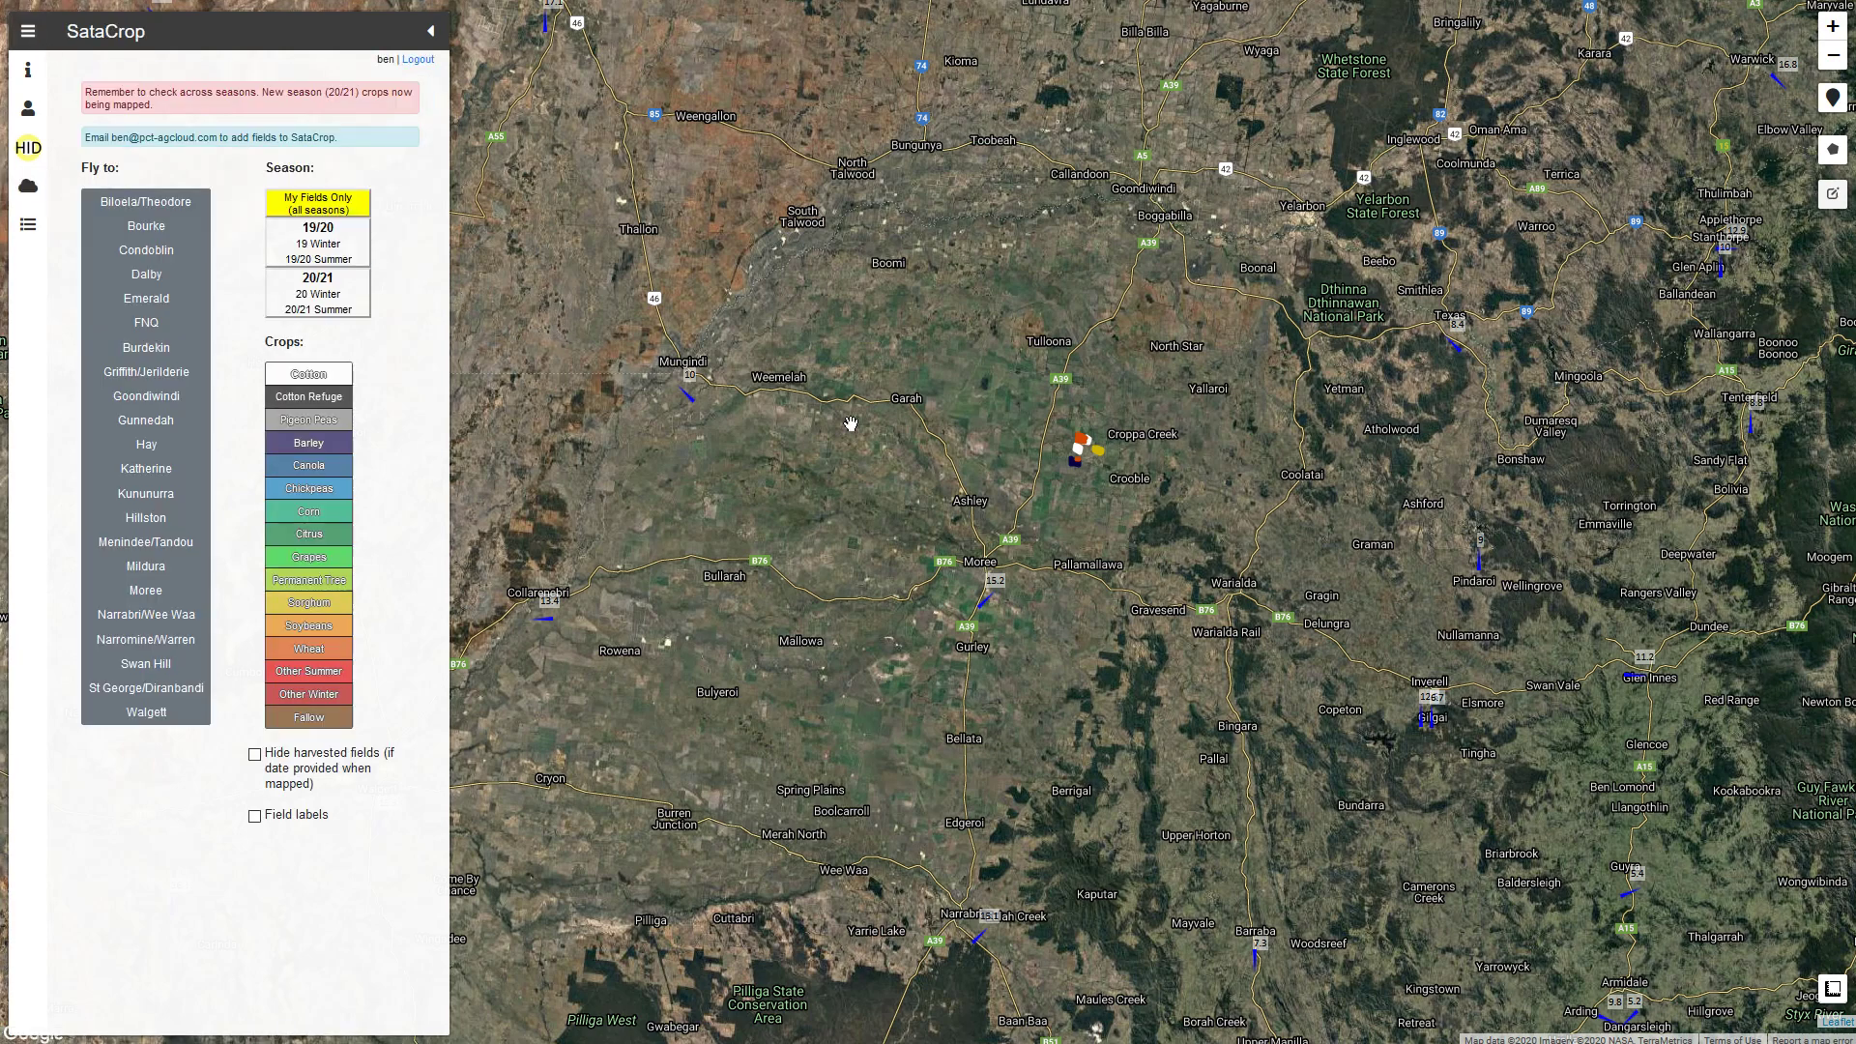
pyautogui.moveTo(1067, 476); pyautogui.dragTo(981, 391)
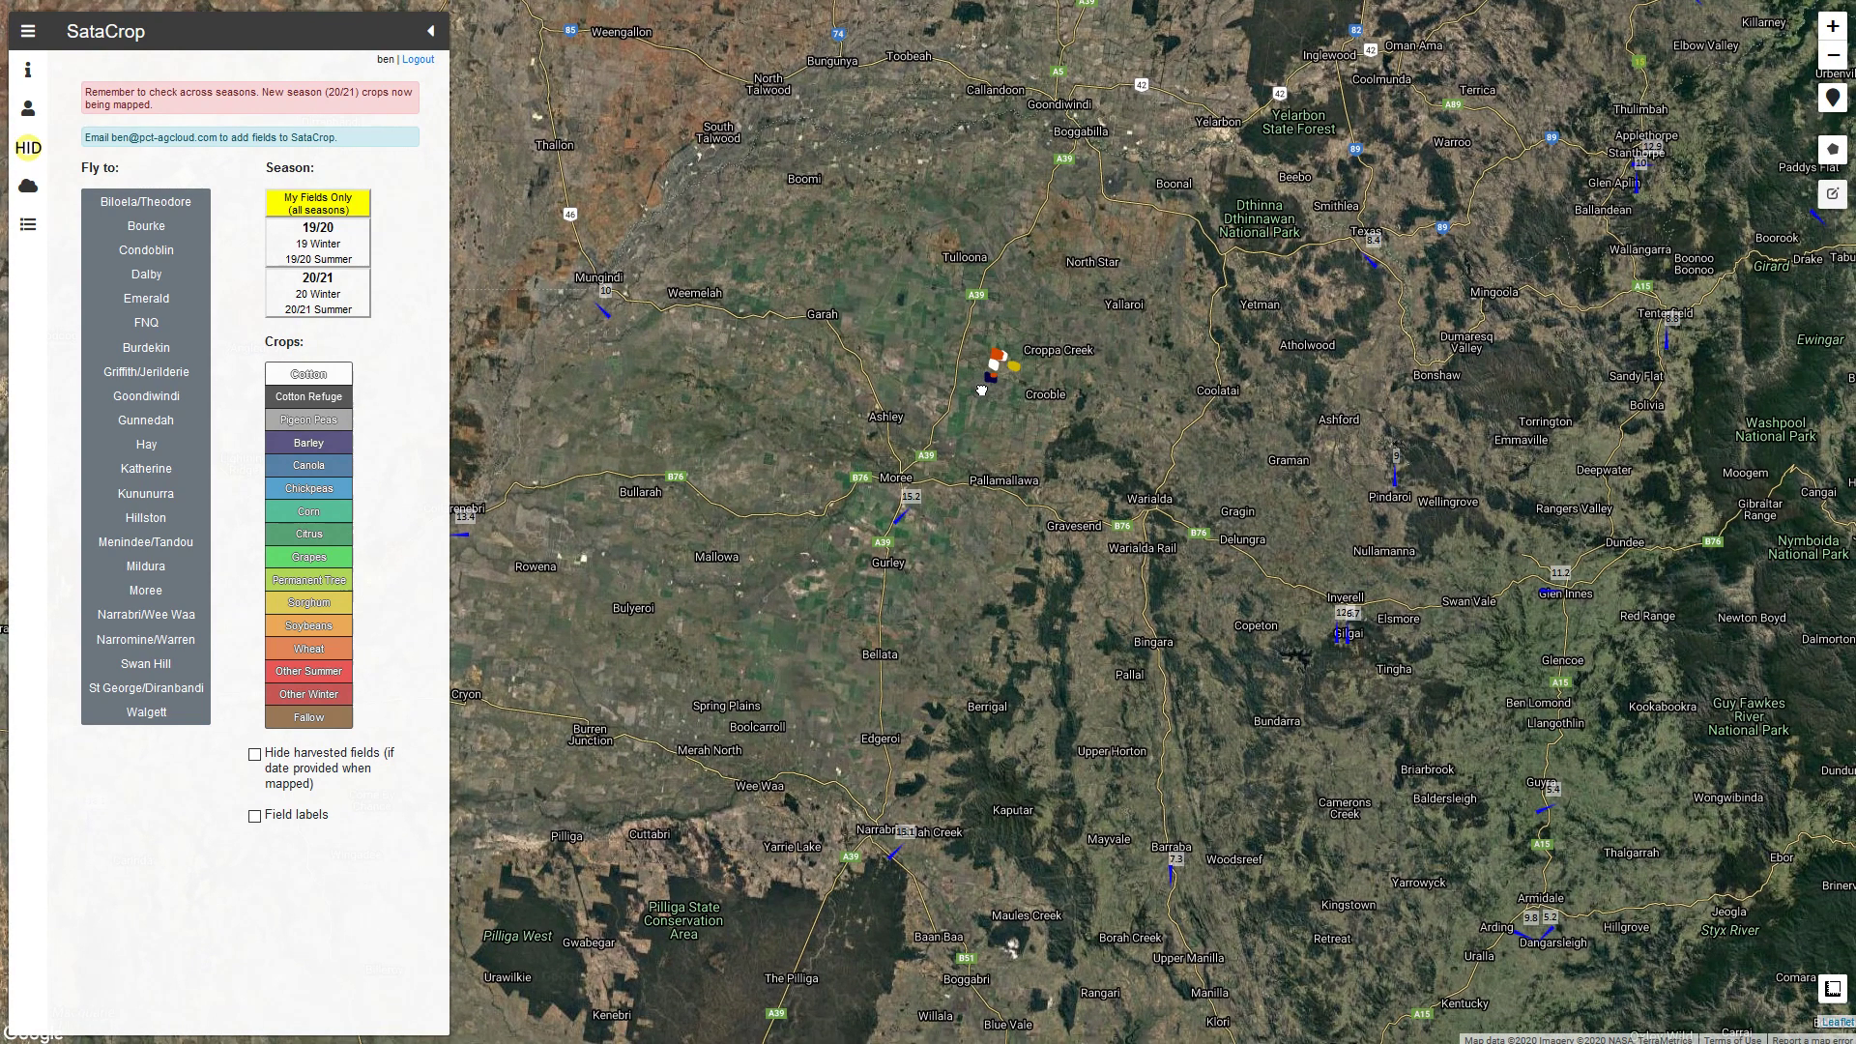